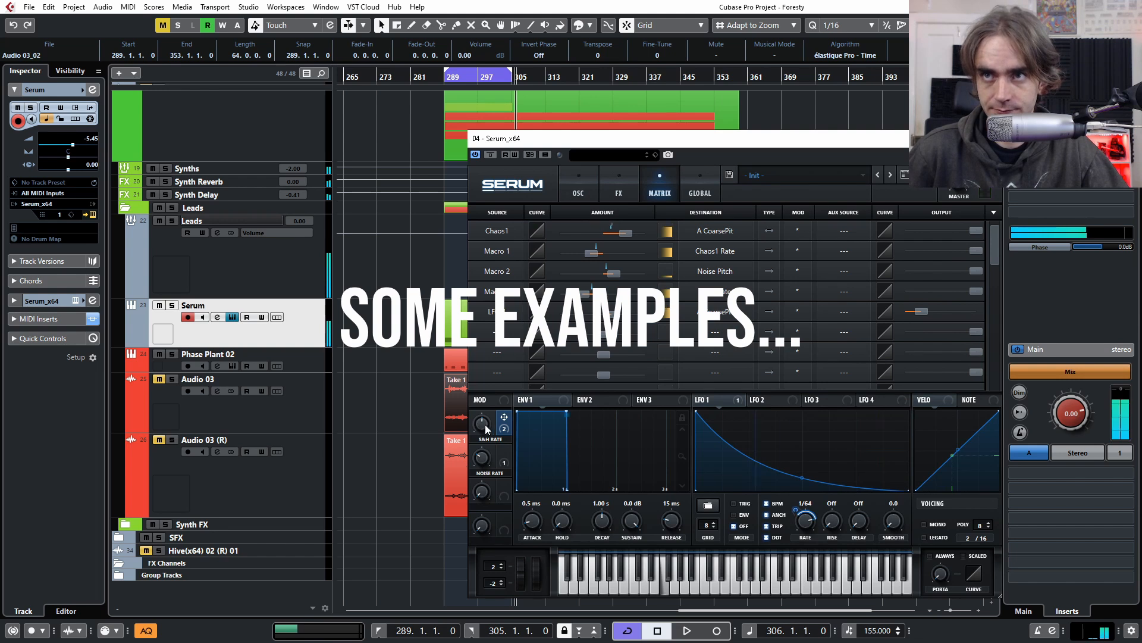
- Set LFO 1 to trigger mode, adjust its rate and sweep the noise rate and S&H rate macros
{"action": "mouse_move", "coordinate": [798, 509]}
{"action": "left_click_drag", "start_coordinate": [796, 509], "coordinate": [796, 512]}
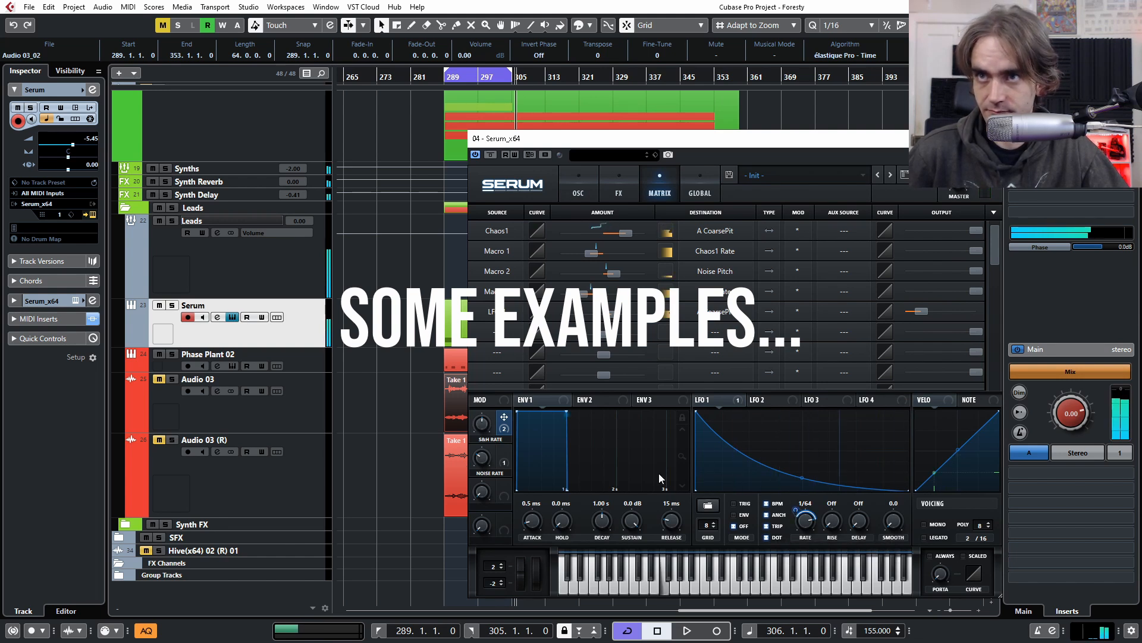
{"action": "left_click_drag", "start_coordinate": [796, 510], "coordinate": [797, 509]}
{"action": "left_click", "coordinate": [734, 503]}
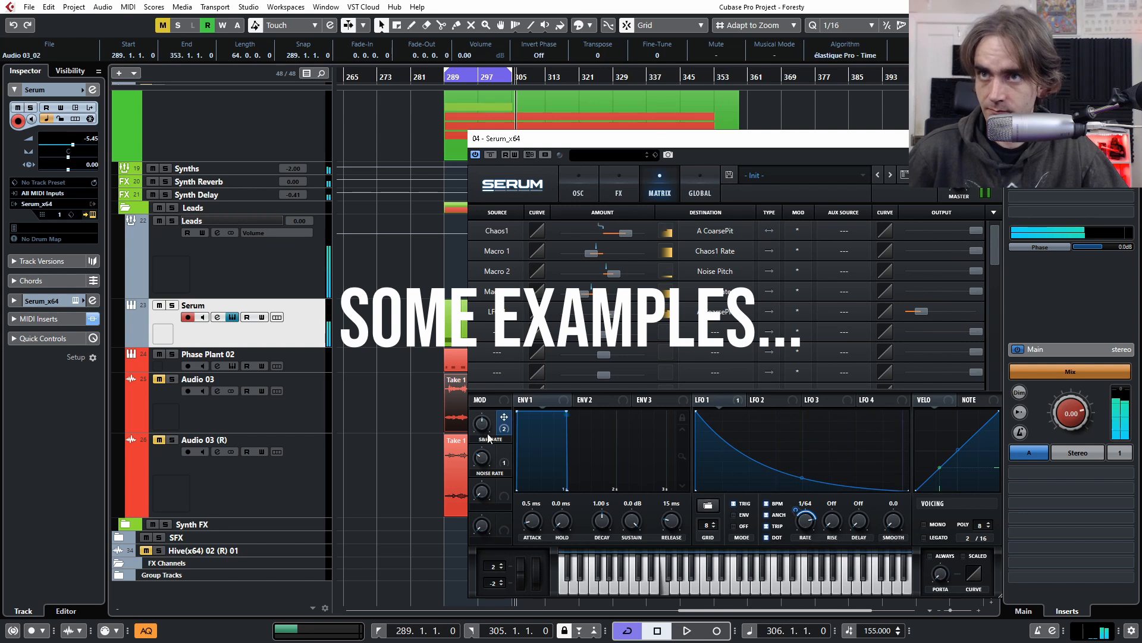
{"action": "mouse_move", "coordinate": [476, 443]}
{"action": "left_click_drag", "start_coordinate": [472, 466], "coordinate": [490, 433]}
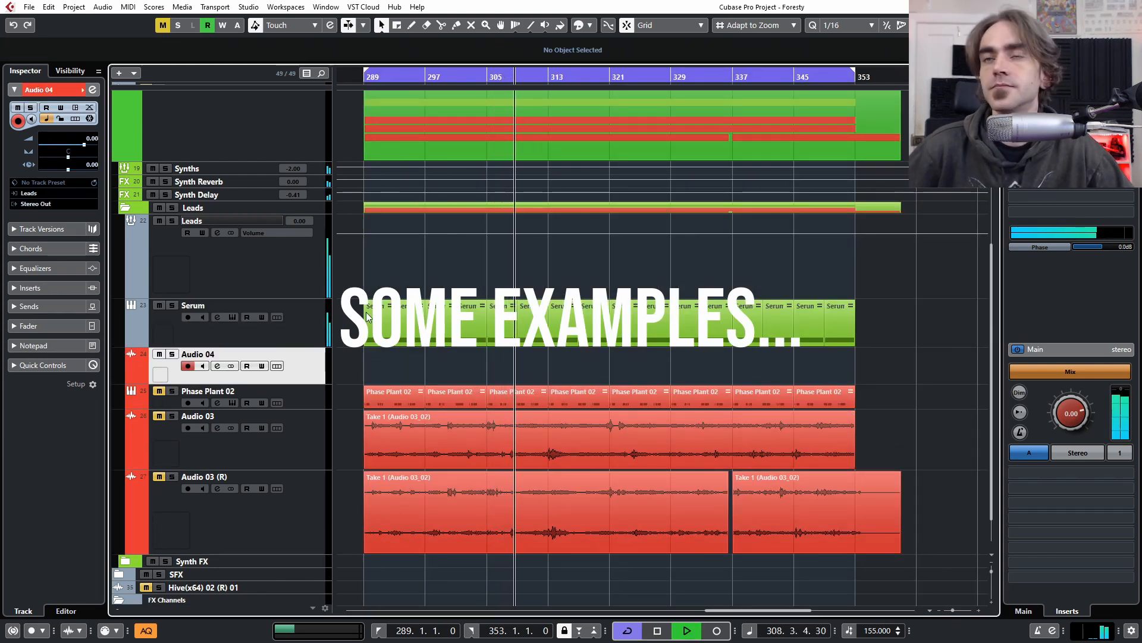
- Restart playback from bar 289 and sweep OSC A's coarse pitch in Serum while recording onto the Audio 04 track
{"action": "key", "text": "space"}
{"action": "key", "text": "space"}
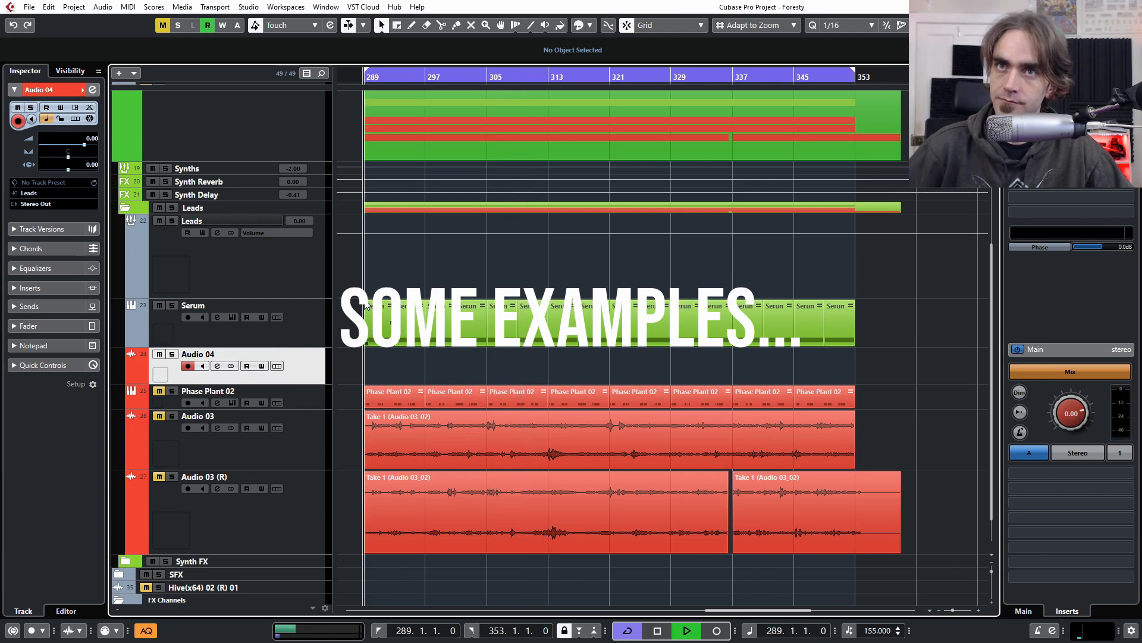
{"action": "key", "text": "space"}
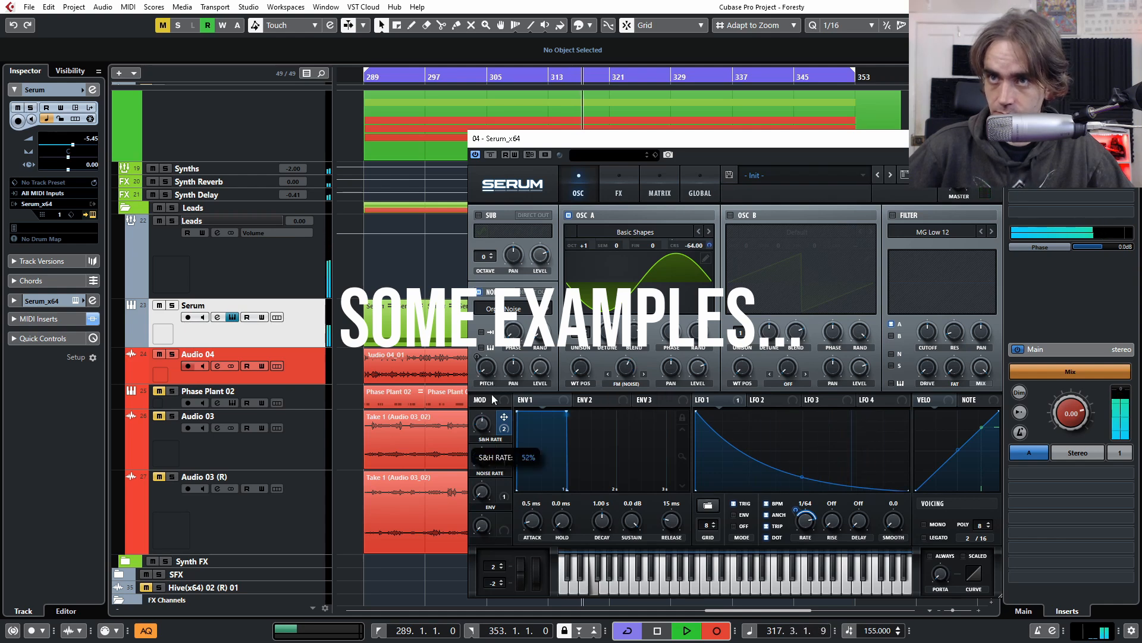
{"action": "left_click_drag", "start_coordinate": [692, 244], "coordinate": [716, 123]}
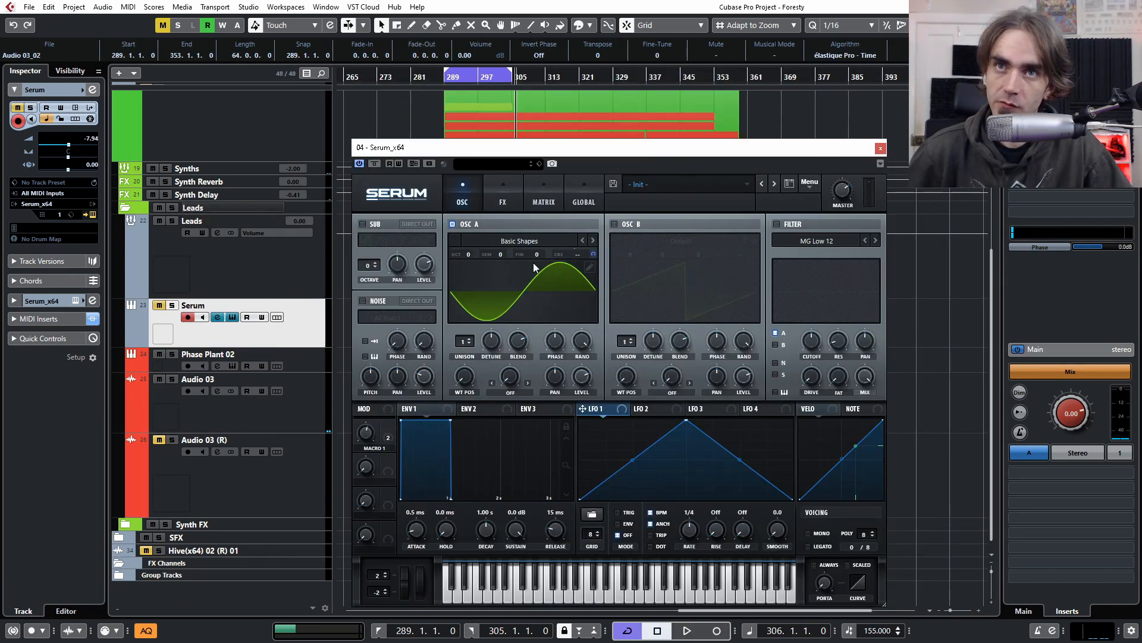
- Mute the Audio 03 track, unmute the Serum track and move the synth window clear of the track list
{"action": "left_click_drag", "start_coordinate": [667, 153], "coordinate": [1055, 184]}
{"action": "left_click", "coordinate": [158, 380]}
{"action": "left_click_drag", "start_coordinate": [767, 189], "coordinate": [500, 146]}
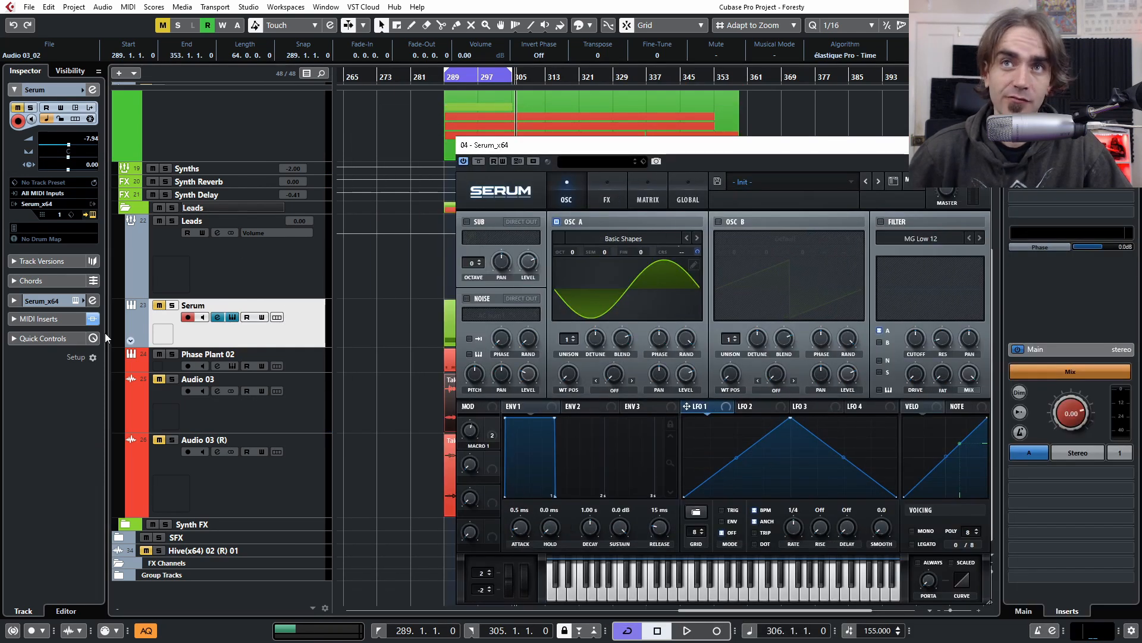
{"action": "left_click", "coordinate": [161, 307]}
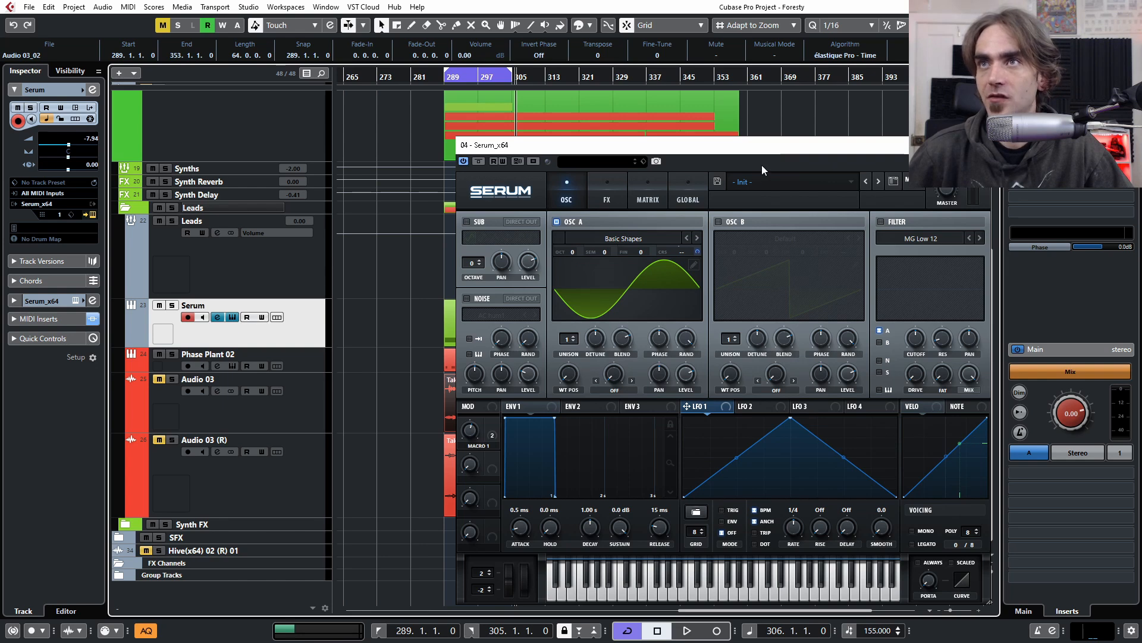
- Initialize the Serum preset and load the Basic Shapes wavetable from the Analog category into OSC A
{"action": "left_click", "coordinate": [920, 188]}
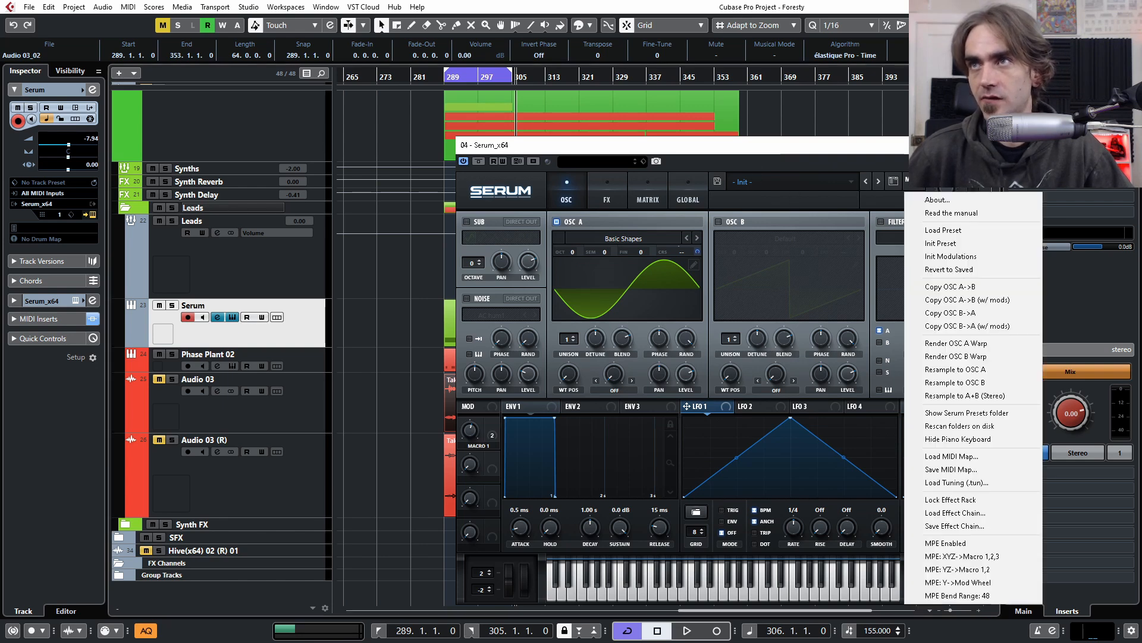
{"action": "left_click", "coordinate": [970, 241]}
{"action": "left_click", "coordinate": [619, 237]}
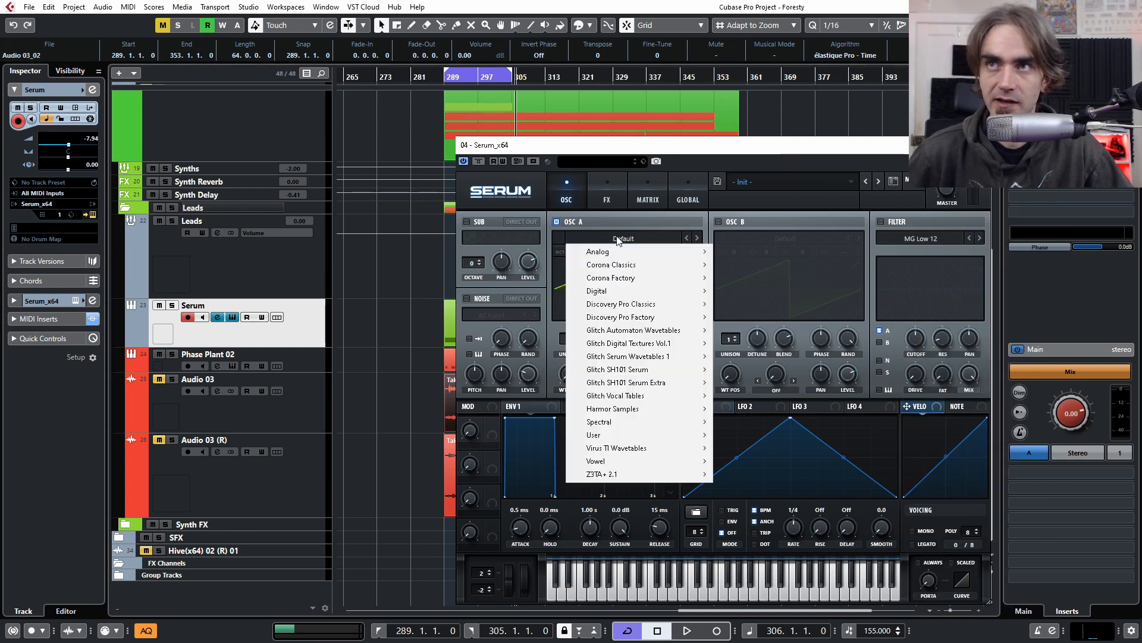
{"action": "mouse_move", "coordinate": [640, 321]}
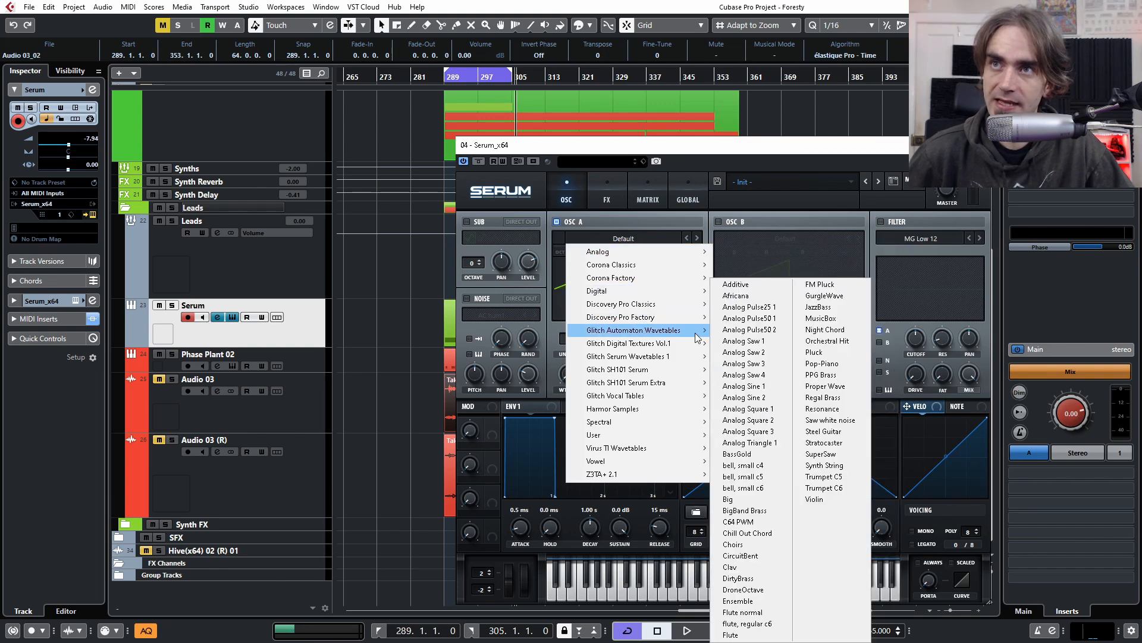
{"action": "mouse_move", "coordinate": [613, 296]}
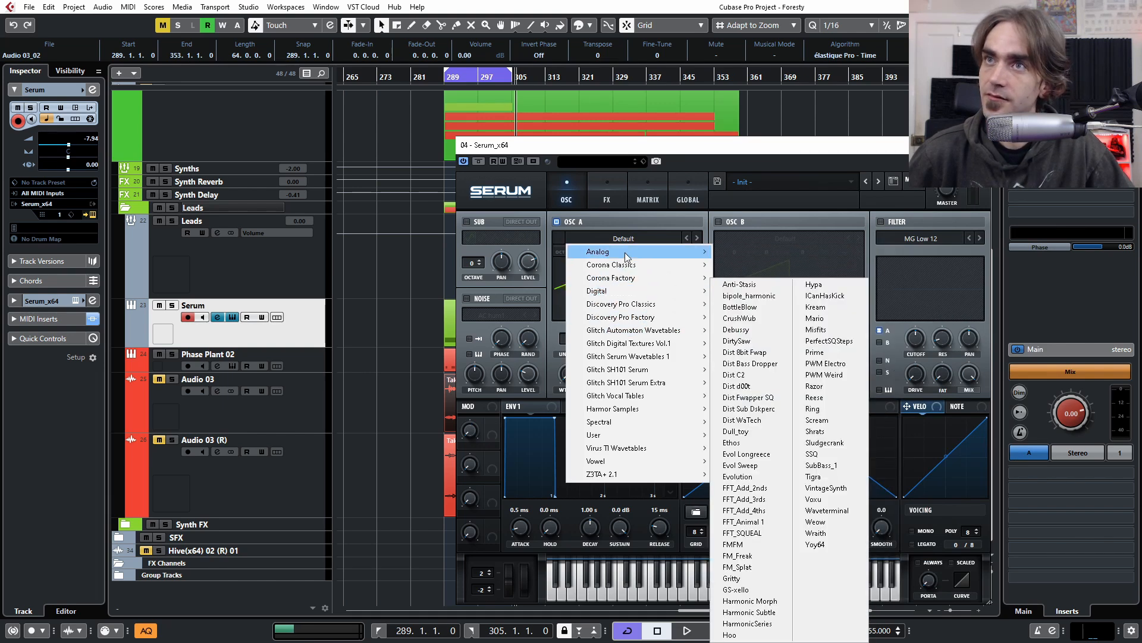
{"action": "mouse_move", "coordinate": [625, 253]}
{"action": "left_click", "coordinate": [747, 325]}
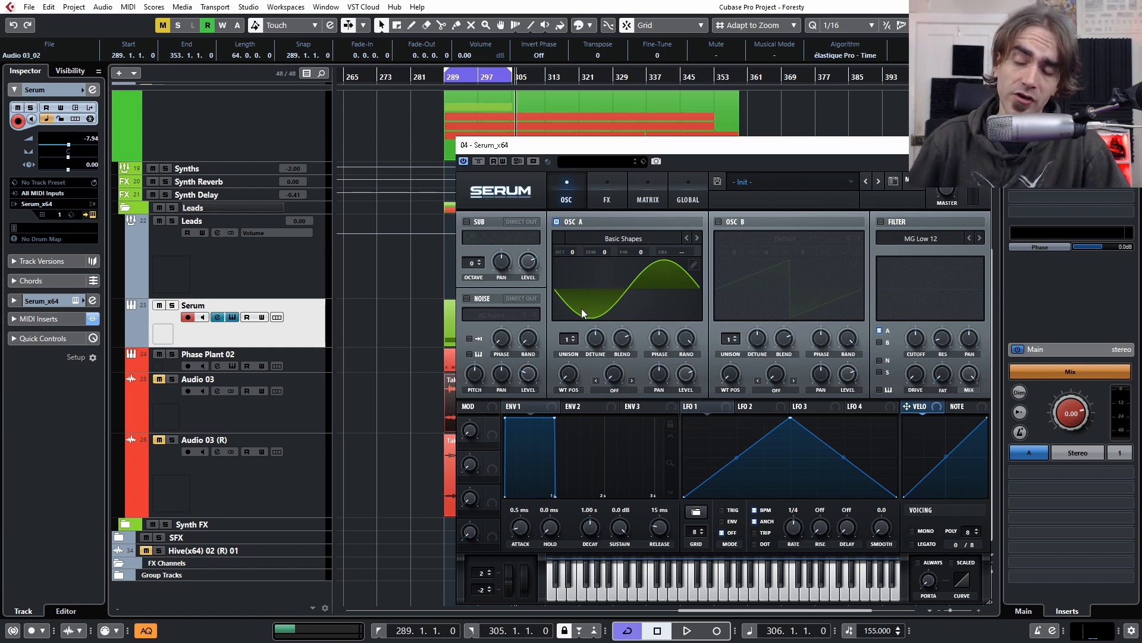
- Enable BPM Sync, Mono and S&H for Chaos 1 and set its rate to 1/16
{"action": "left_click", "coordinate": [684, 187]}
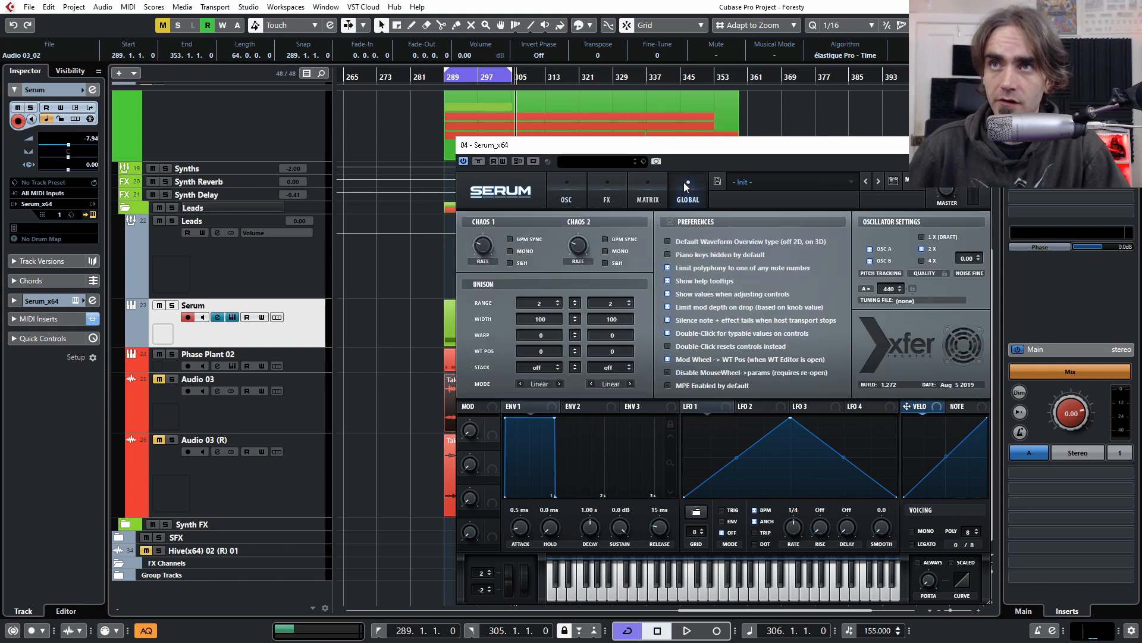
{"action": "left_click", "coordinate": [511, 238]}
{"action": "left_click", "coordinate": [511, 252]}
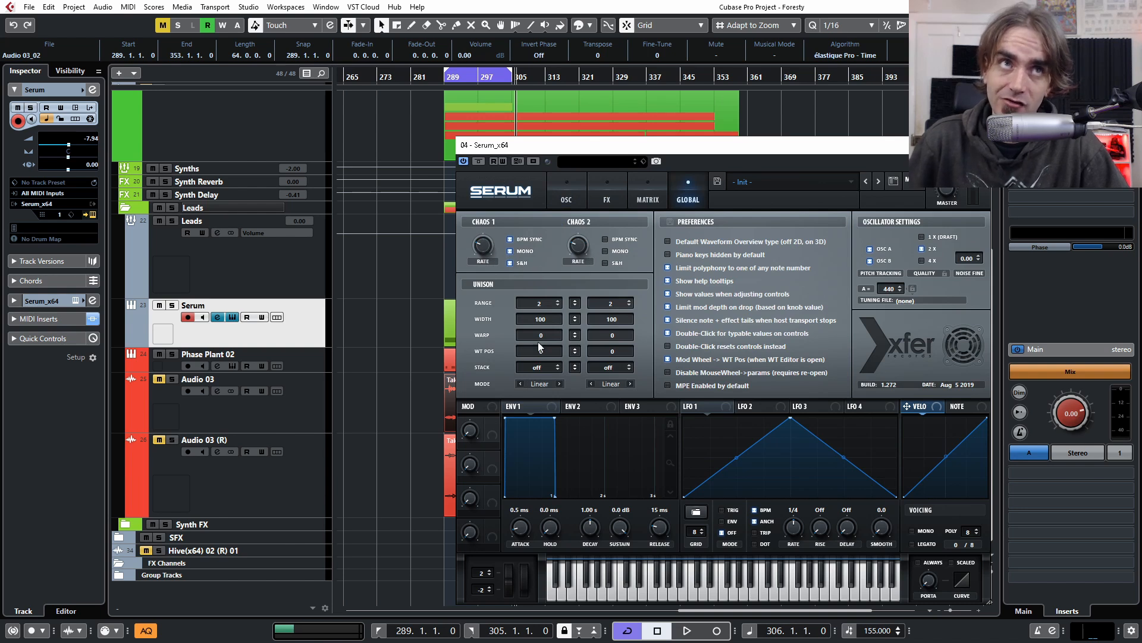
{"action": "left_click", "coordinate": [510, 239]}
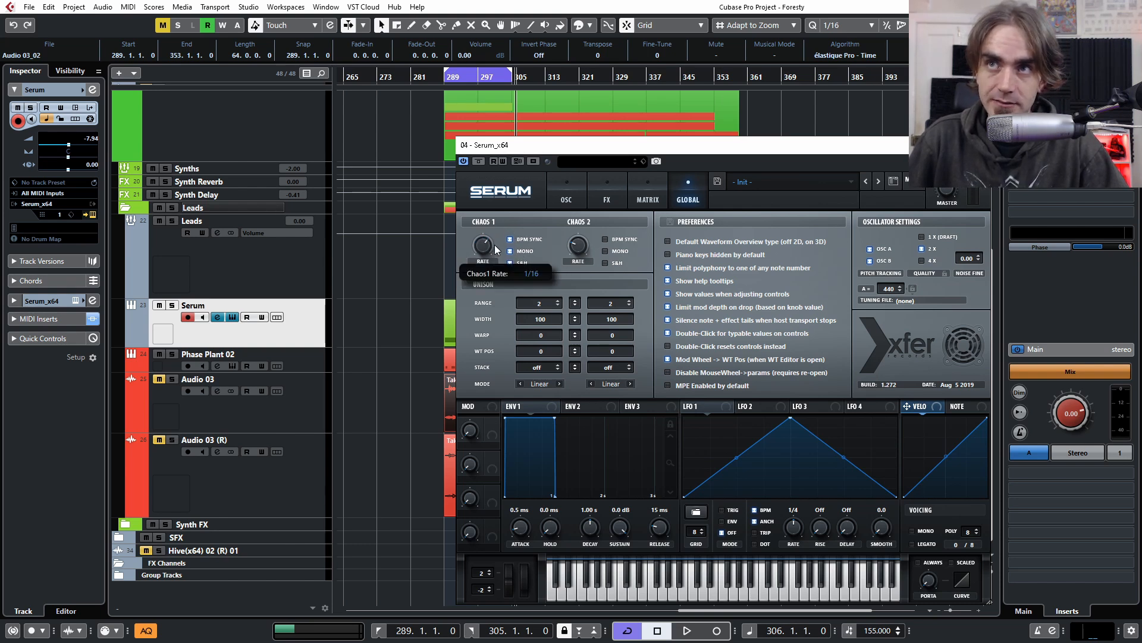
- Assign Chaos1 as the modulation source for OSC A's coarse pitch
{"action": "left_click", "coordinate": [565, 197]}
{"action": "right_click", "coordinate": [666, 251]}
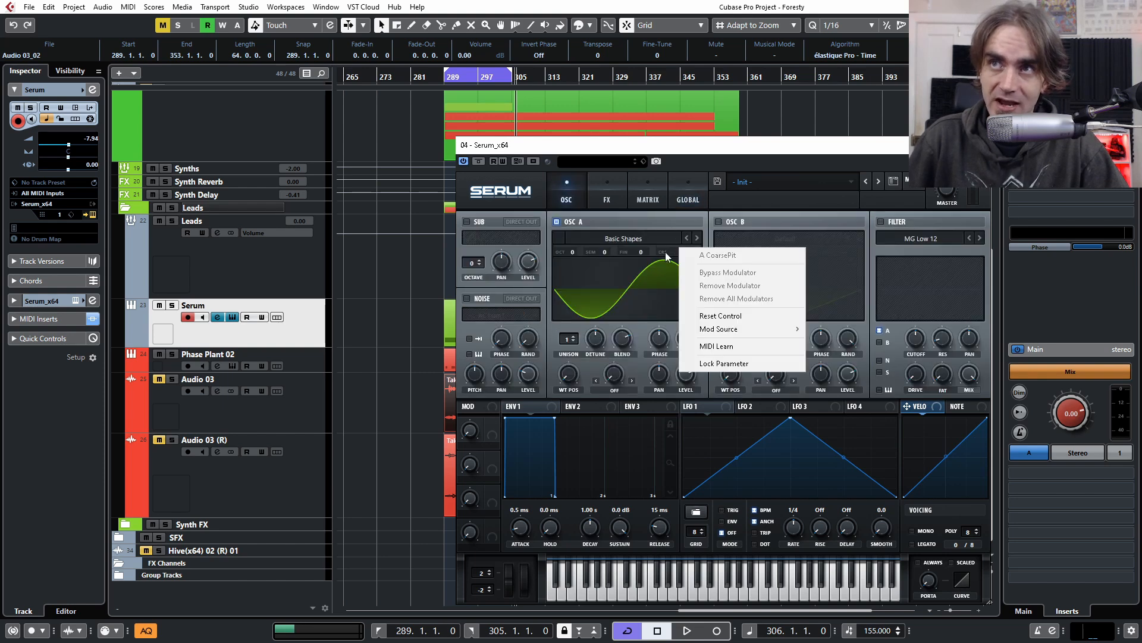
{"action": "mouse_move", "coordinate": [737, 330]}
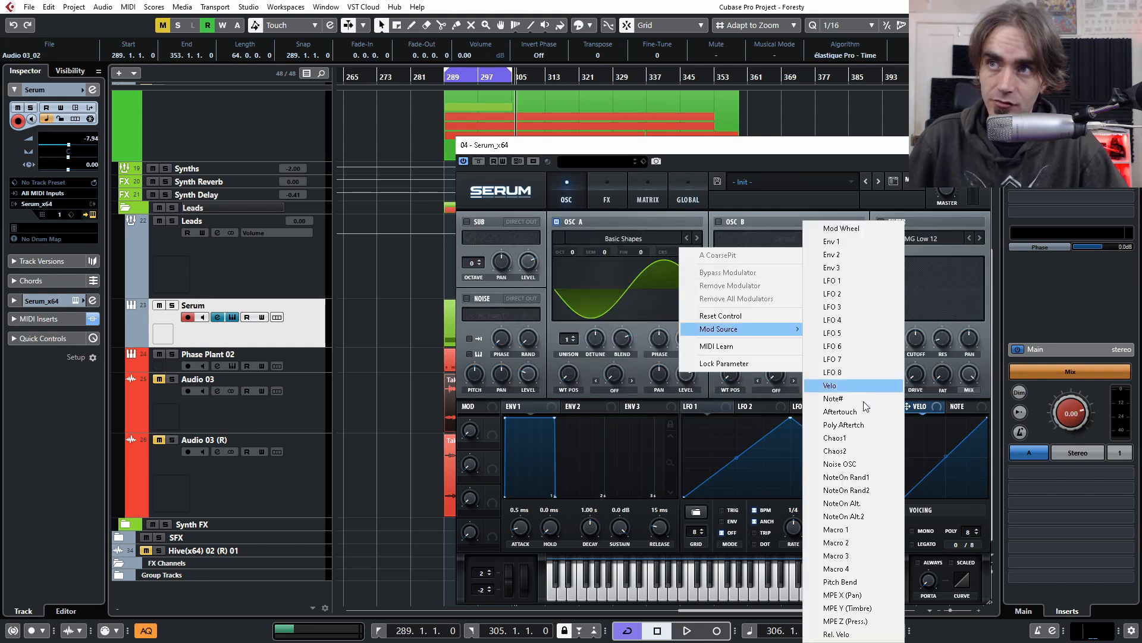
{"action": "left_click", "coordinate": [850, 438]}
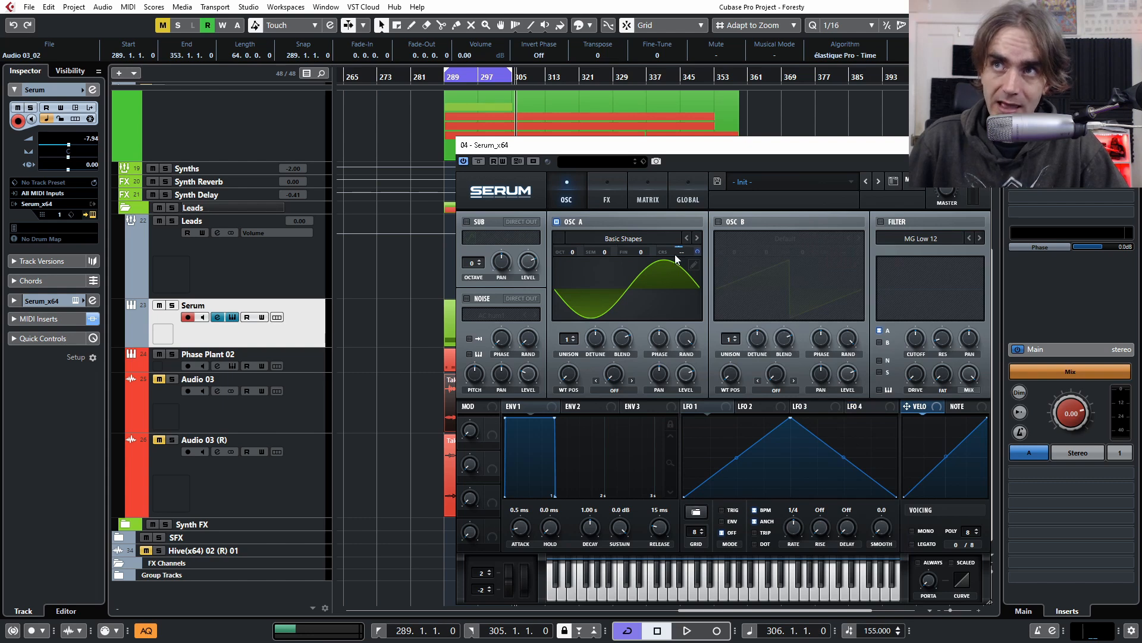
- Increase the Chaos1 modulation amount on A CoarsePit in the matrix, and set OSC A's octave to +1
{"action": "left_click", "coordinate": [642, 196]}
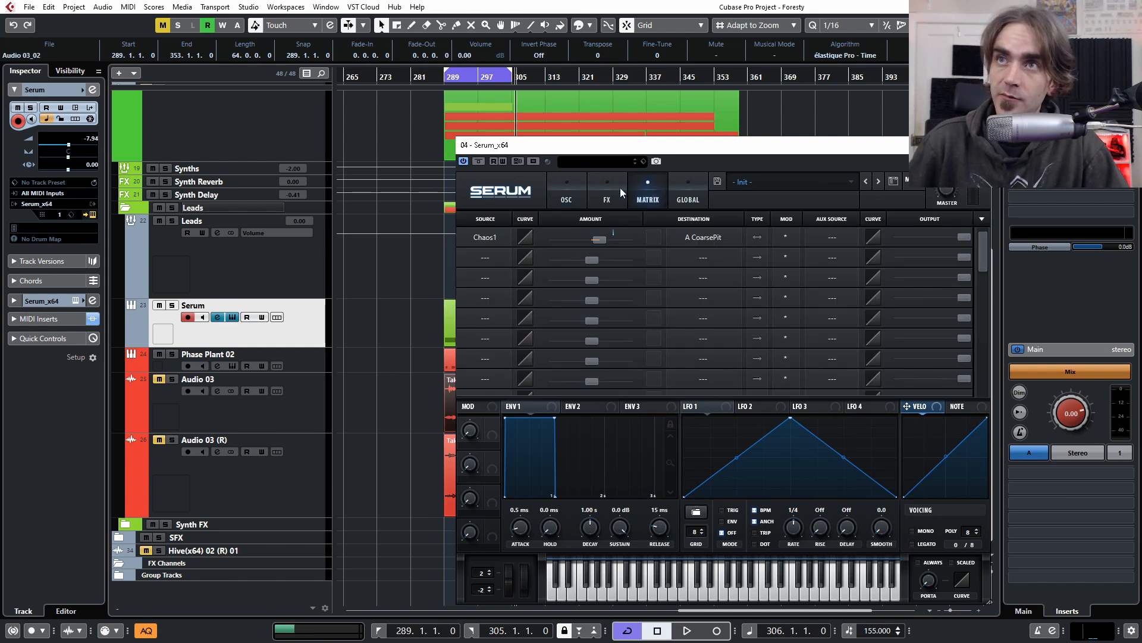
{"action": "left_click_drag", "start_coordinate": [603, 241], "coordinate": [599, 237]}
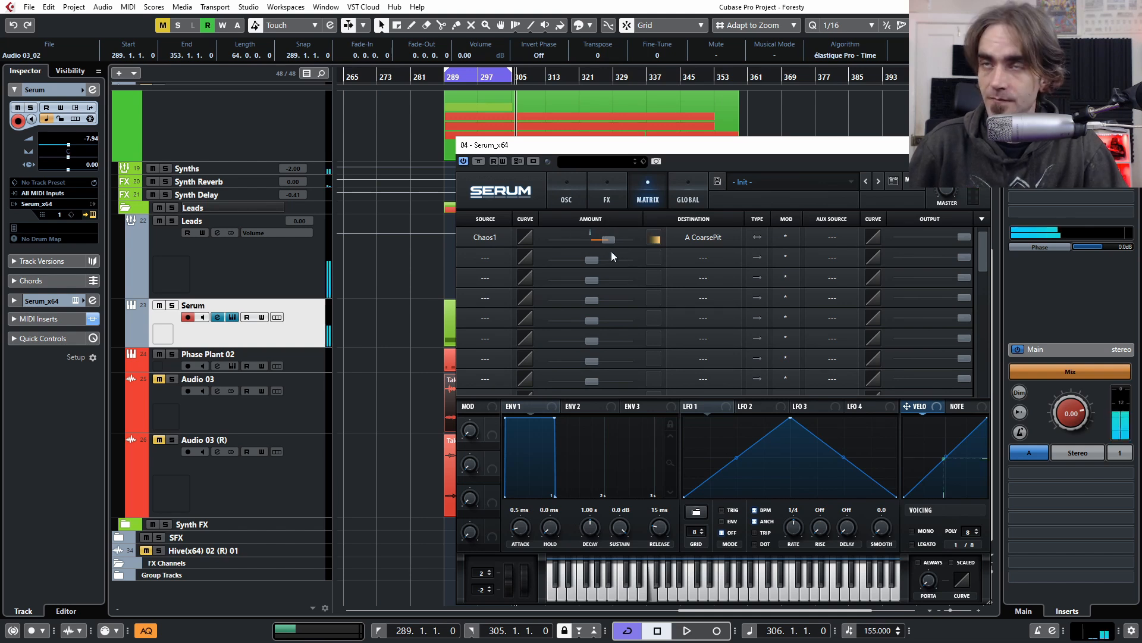
{"action": "left_click_drag", "start_coordinate": [609, 241], "coordinate": [616, 242]}
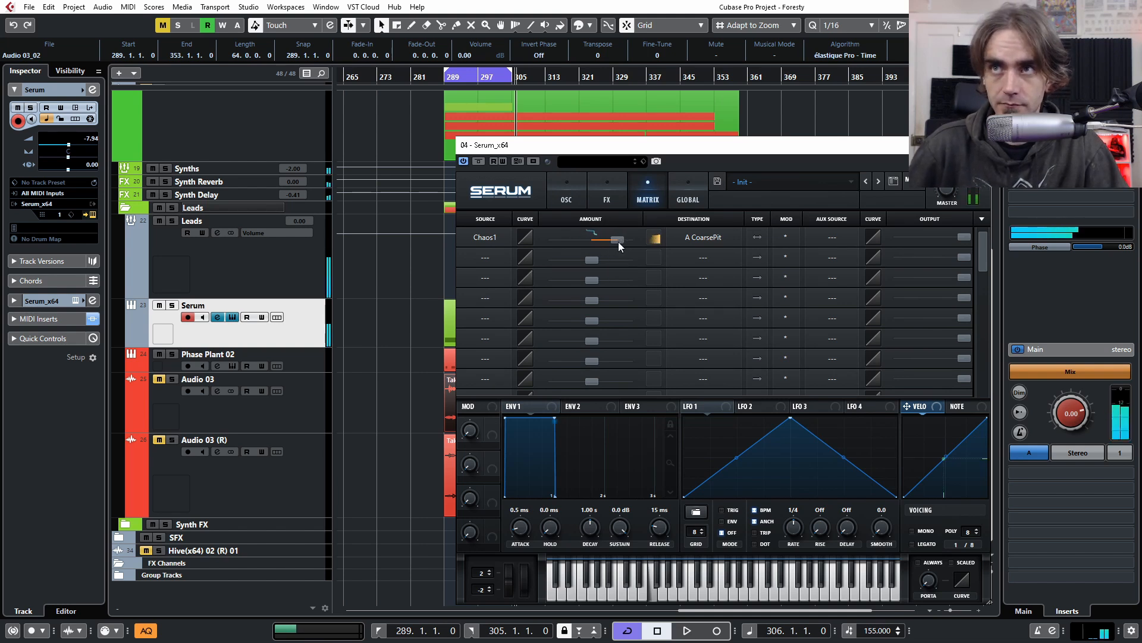
{"action": "left_click", "coordinate": [561, 184]}
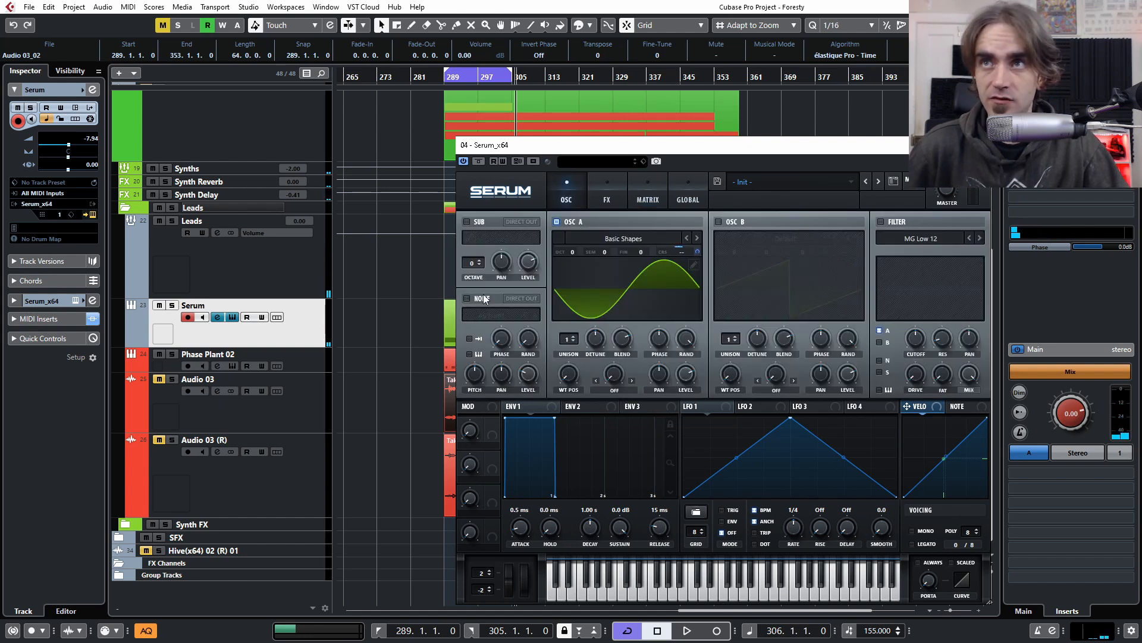
{"action": "left_click_drag", "start_coordinate": [575, 249], "coordinate": [579, 242]}
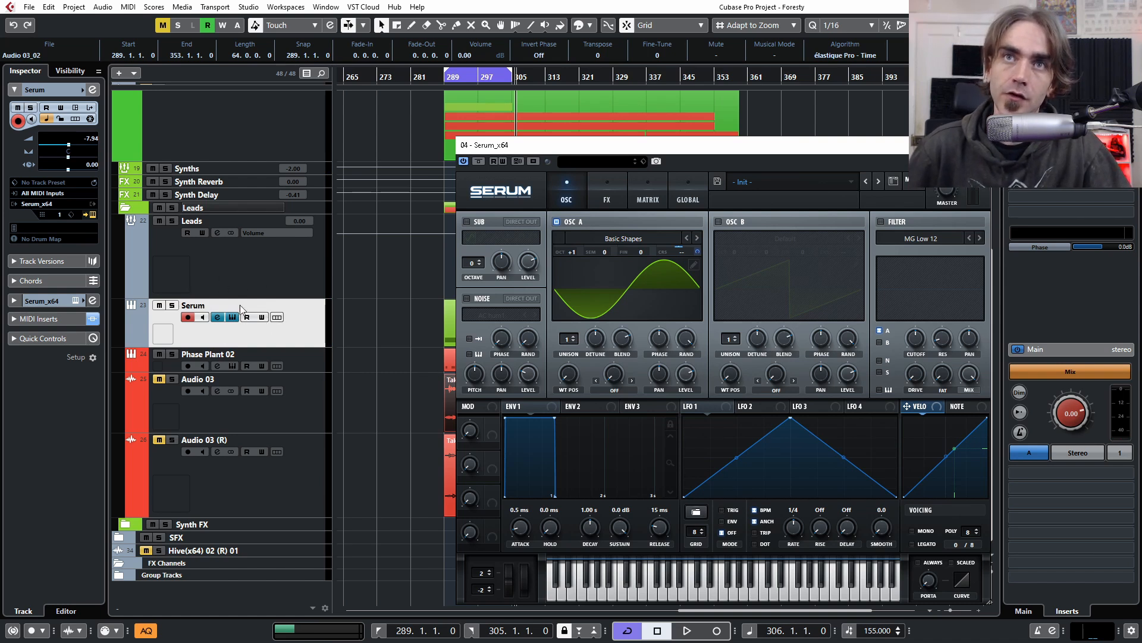
- Examine the Serum track's channel equalizer and its Synth Delay and Synth Reverb sends, and close the channel settings
{"action": "left_click", "coordinate": [74, 89]}
{"action": "left_click", "coordinate": [92, 89]}
{"action": "left_click_drag", "start_coordinate": [340, 217], "coordinate": [0, 216]}
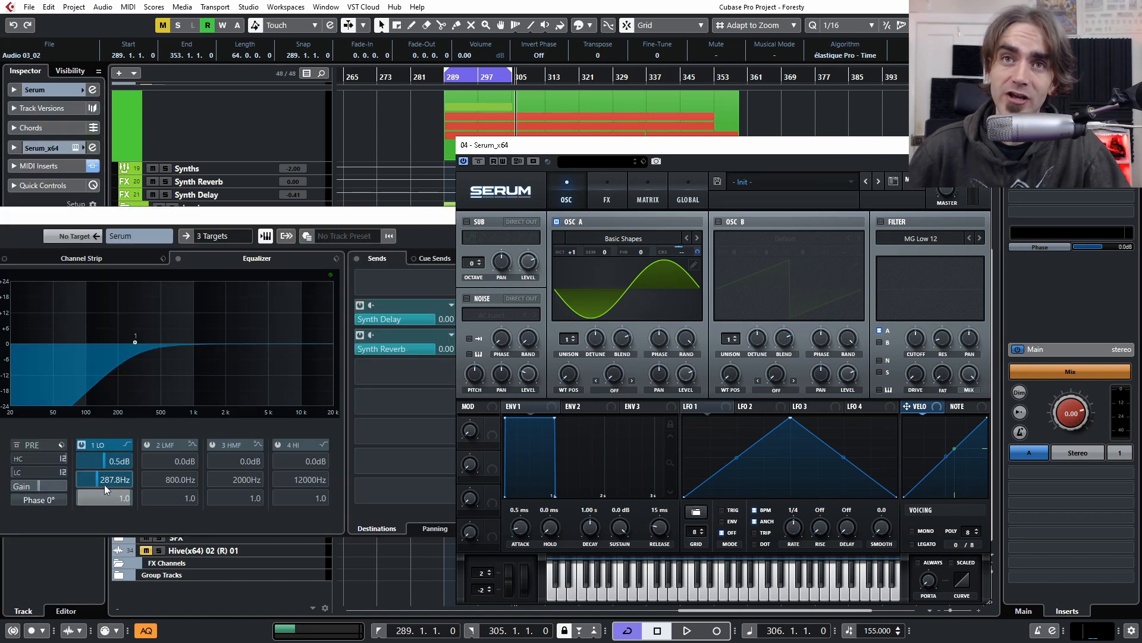
{"action": "left_click_drag", "start_coordinate": [387, 217], "coordinate": [252, 224]}
{"action": "left_click", "coordinate": [398, 222]}
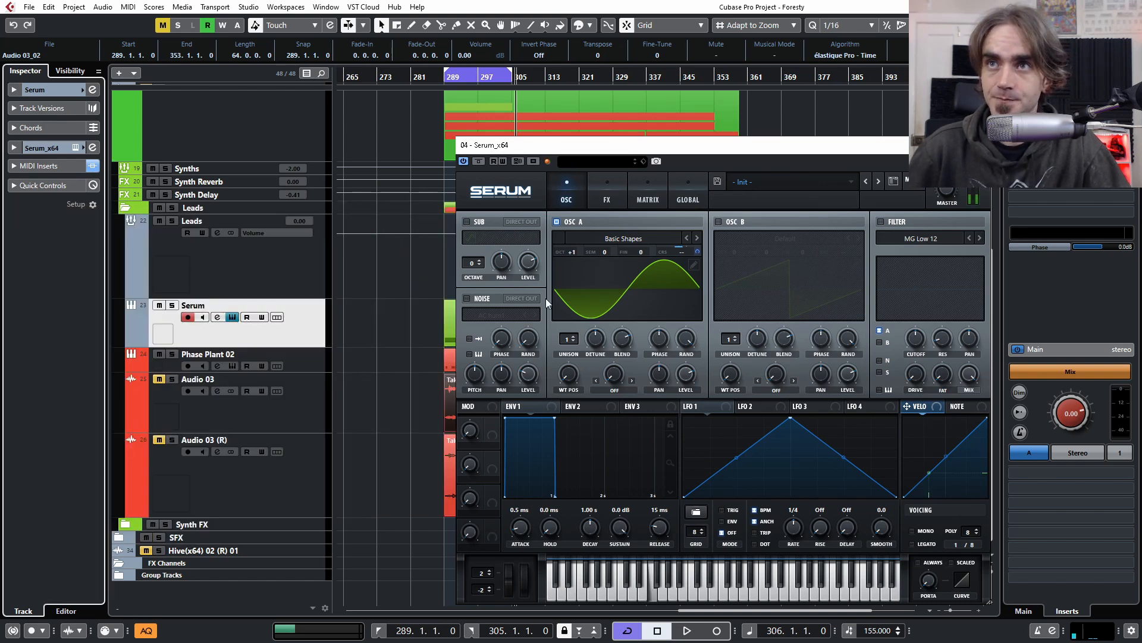
- Reposition the synth window and raise the Serum track's volume to -3.05
{"action": "left_click_drag", "start_coordinate": [646, 146], "coordinate": [529, 119]}
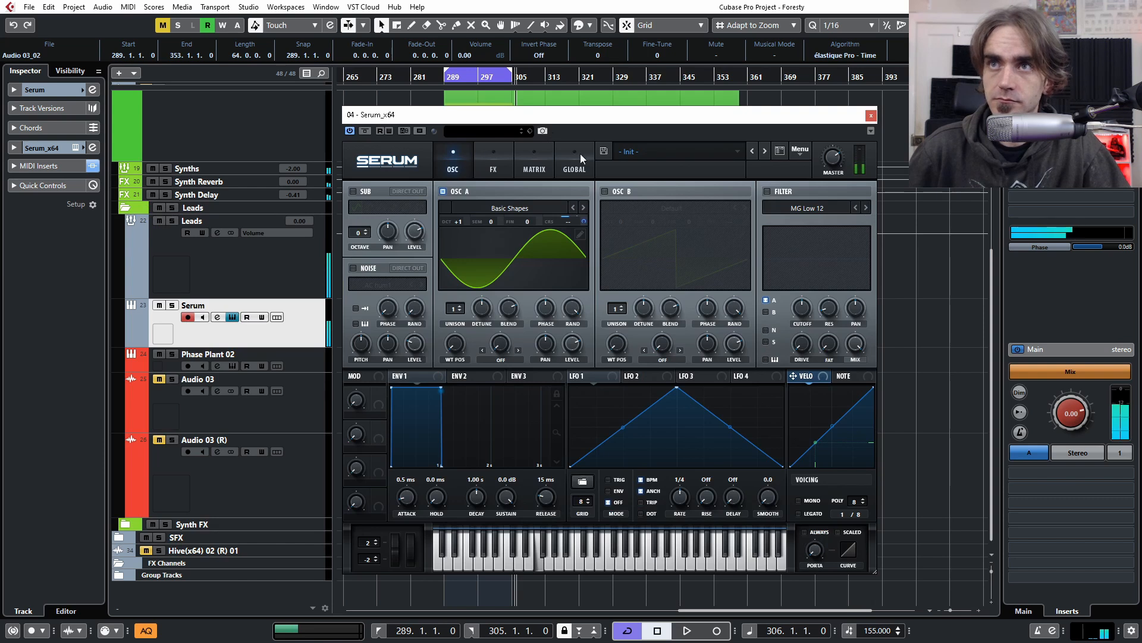
{"action": "left_click", "coordinate": [28, 90]}
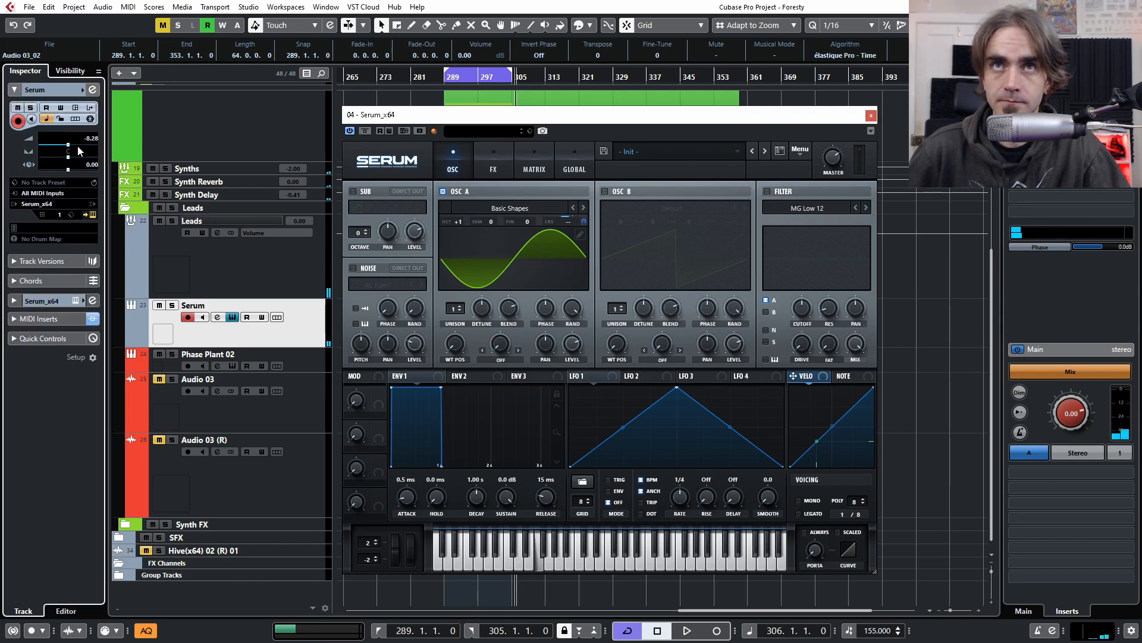
{"action": "left_click_drag", "start_coordinate": [77, 147], "coordinate": [79, 148]}
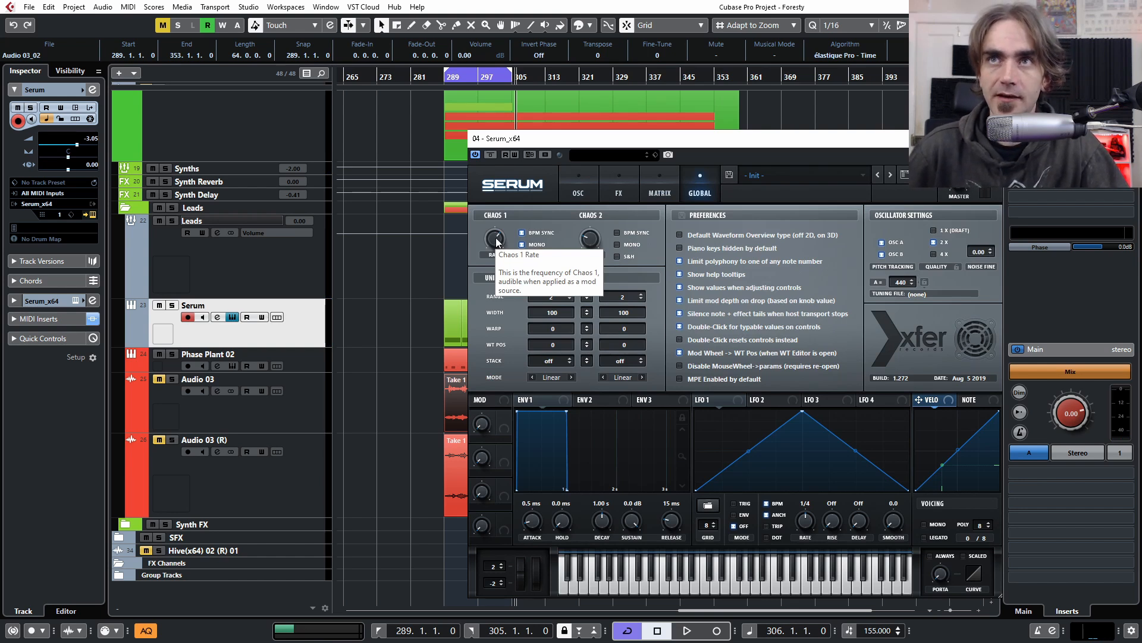
- Try out the Chaos 1 rate, assign Macro 1 to it and adjust the modulation depth
{"action": "left_click", "coordinate": [496, 240]}
{"action": "mouse_move", "coordinate": [496, 241]}
{"action": "left_mouse_down"}
{"action": "mouse_move", "coordinate": [511, 229]}
{"action": "mouse_move", "coordinate": [497, 241]}
{"action": "left_mouse_up"}
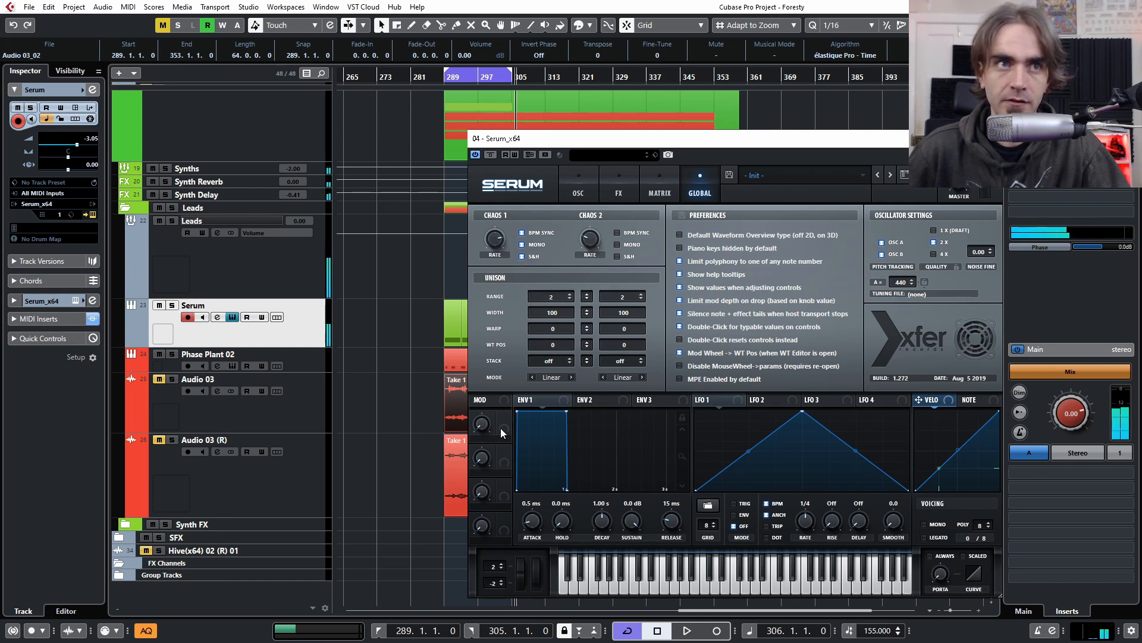
{"action": "left_click_drag", "start_coordinate": [501, 427], "coordinate": [535, 310]}
{"action": "left_click_drag", "start_coordinate": [497, 243], "coordinate": [490, 226]}
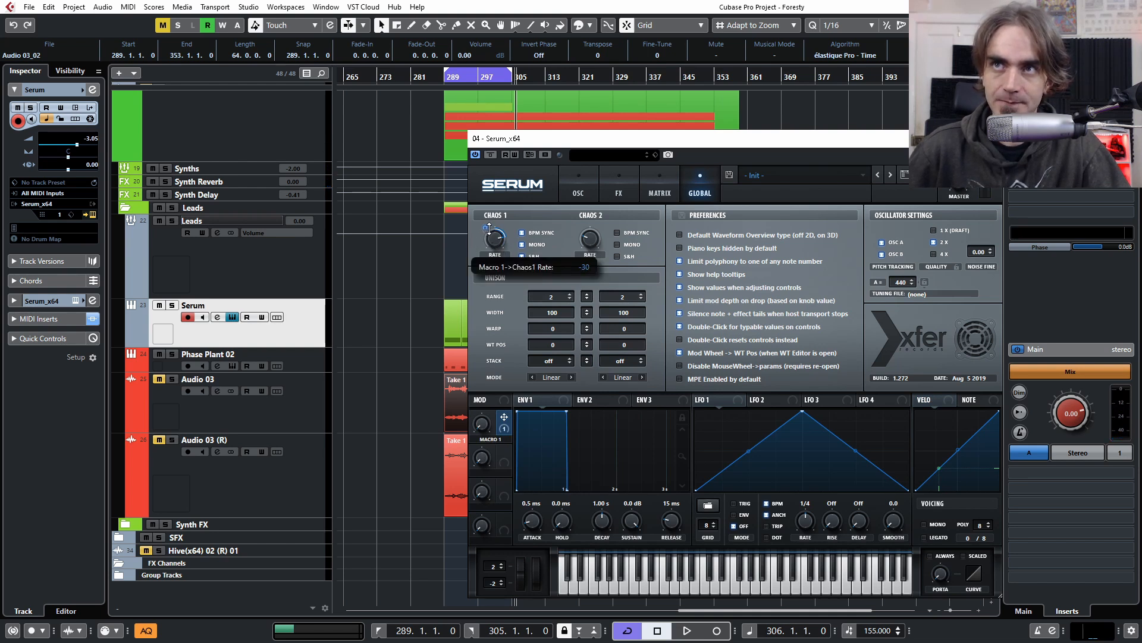
{"action": "left_click_drag", "start_coordinate": [489, 228], "coordinate": [490, 229]}
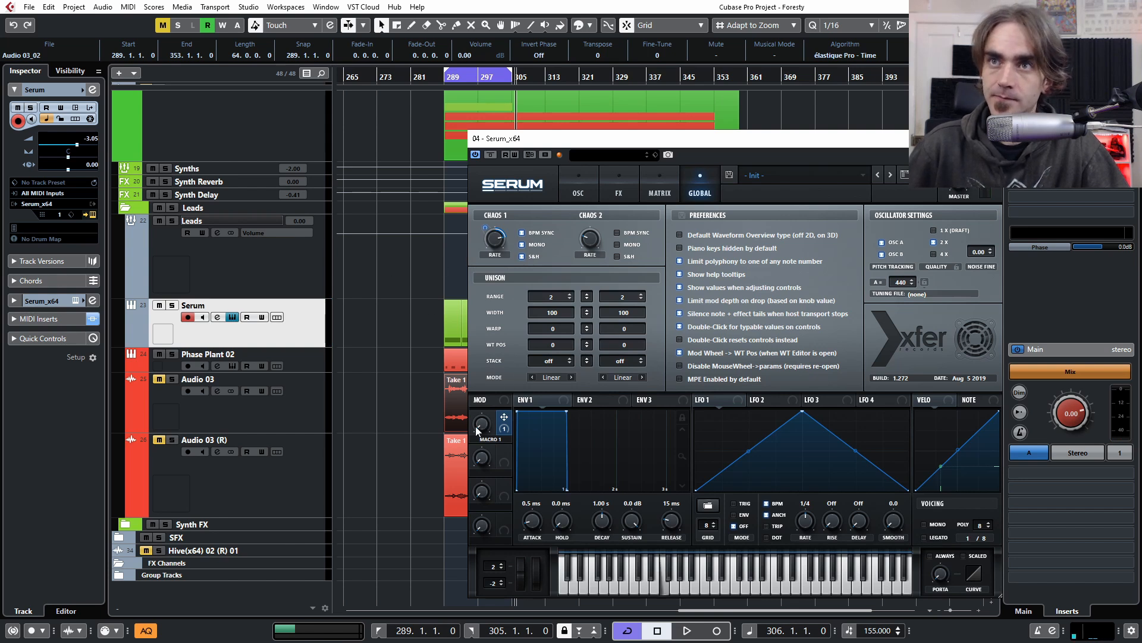
- Sweep Macro 1 up and down to vary the speed of the Chaos 1 pitch modulation
{"action": "left_click_drag", "start_coordinate": [479, 425], "coordinate": [484, 366]}
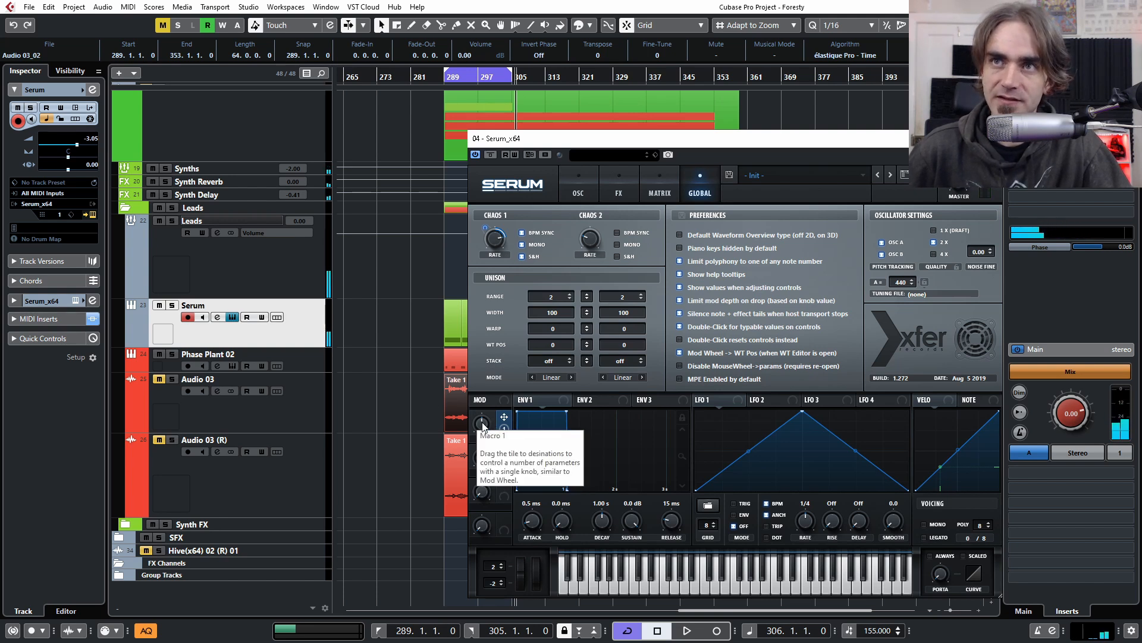
{"action": "left_click_drag", "start_coordinate": [484, 425], "coordinate": [476, 439]}
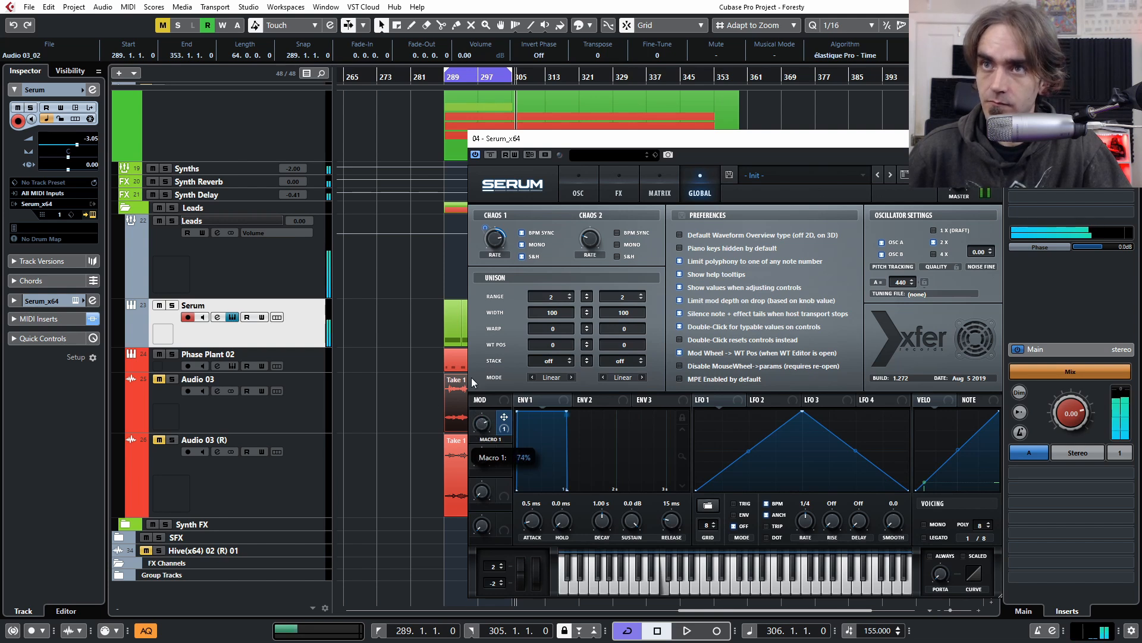
{"action": "left_click_drag", "start_coordinate": [475, 439], "coordinate": [459, 446]}
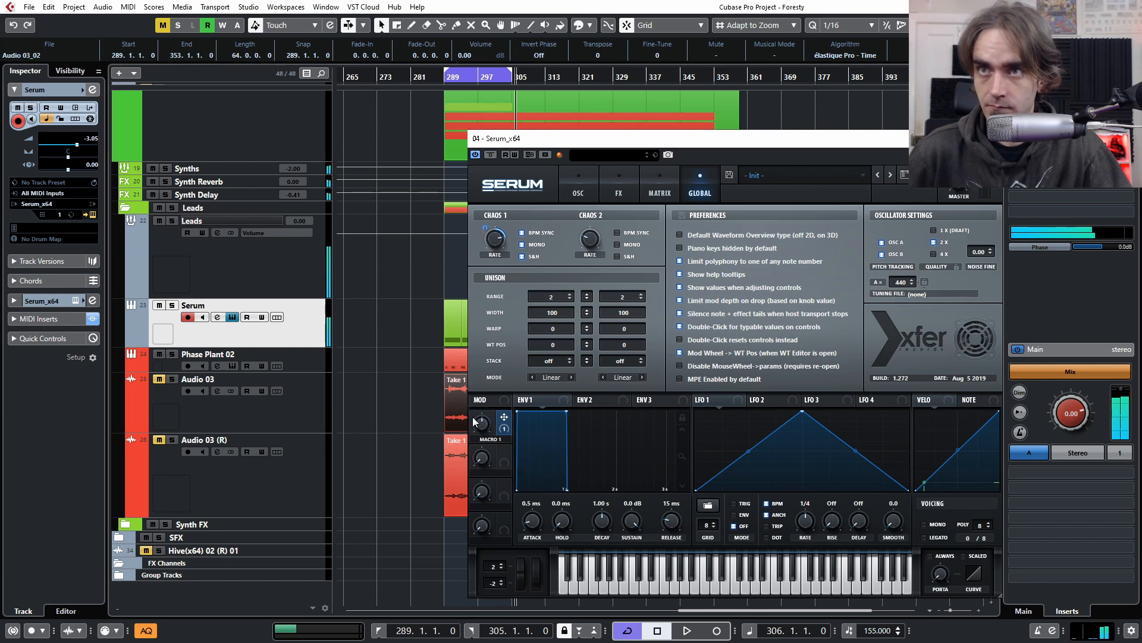
- Reset Macro 1 and set oscillator A's octave to +1
{"action": "left_click", "coordinate": [481, 424], "text": "ctrl"}
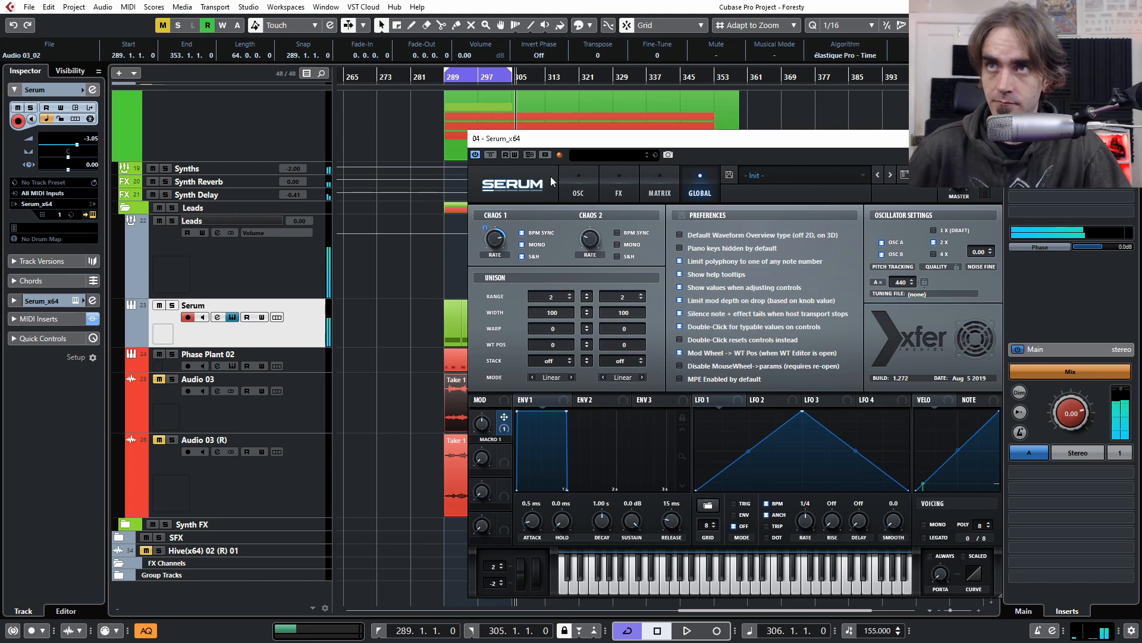
{"action": "left_click", "coordinate": [589, 187]}
{"action": "left_click_drag", "start_coordinate": [584, 246], "coordinate": [608, 237]}
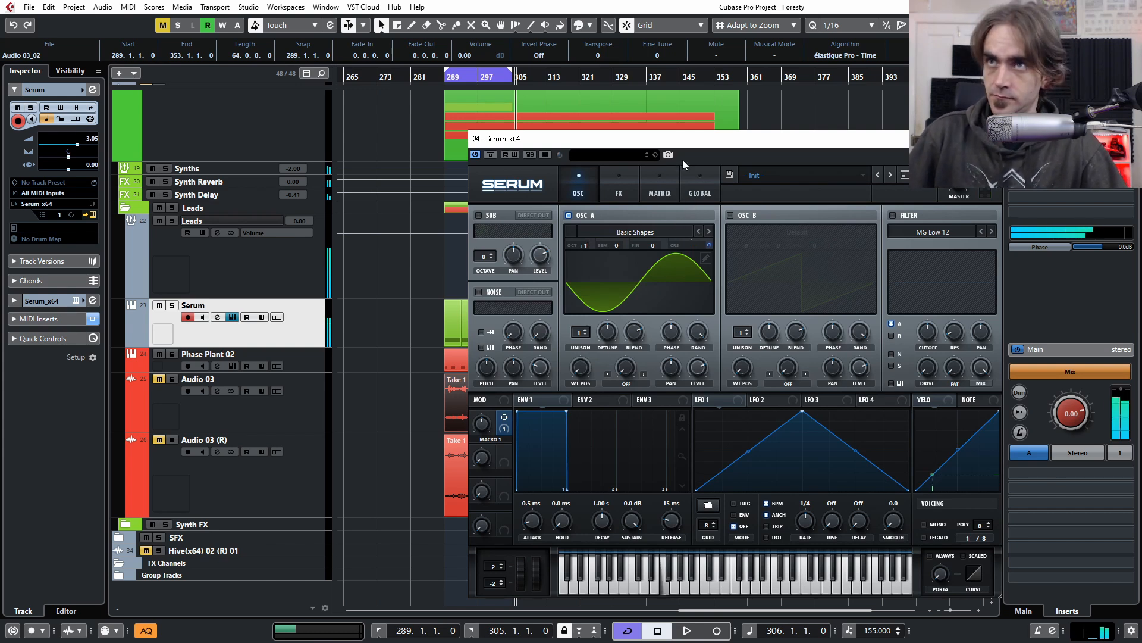
- Slightly reduce the Chaos 1 modulation amount on oscillator A's coarse pitch and try out Macro 1 with it
{"action": "left_click", "coordinate": [677, 194]}
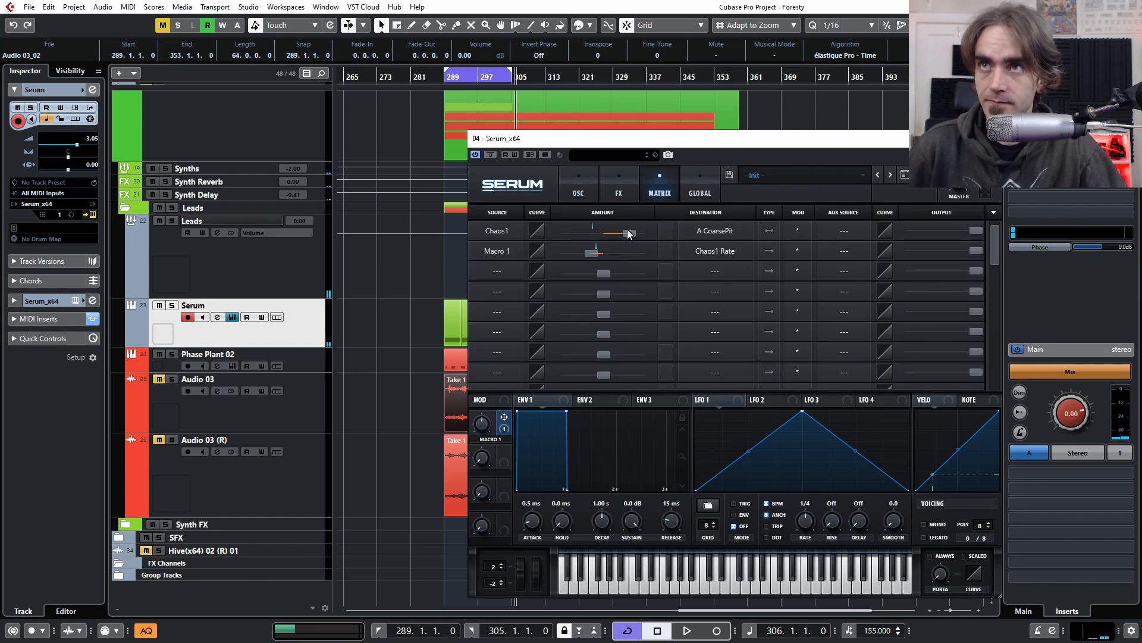
{"action": "left_click_drag", "start_coordinate": [630, 233], "coordinate": [625, 233]}
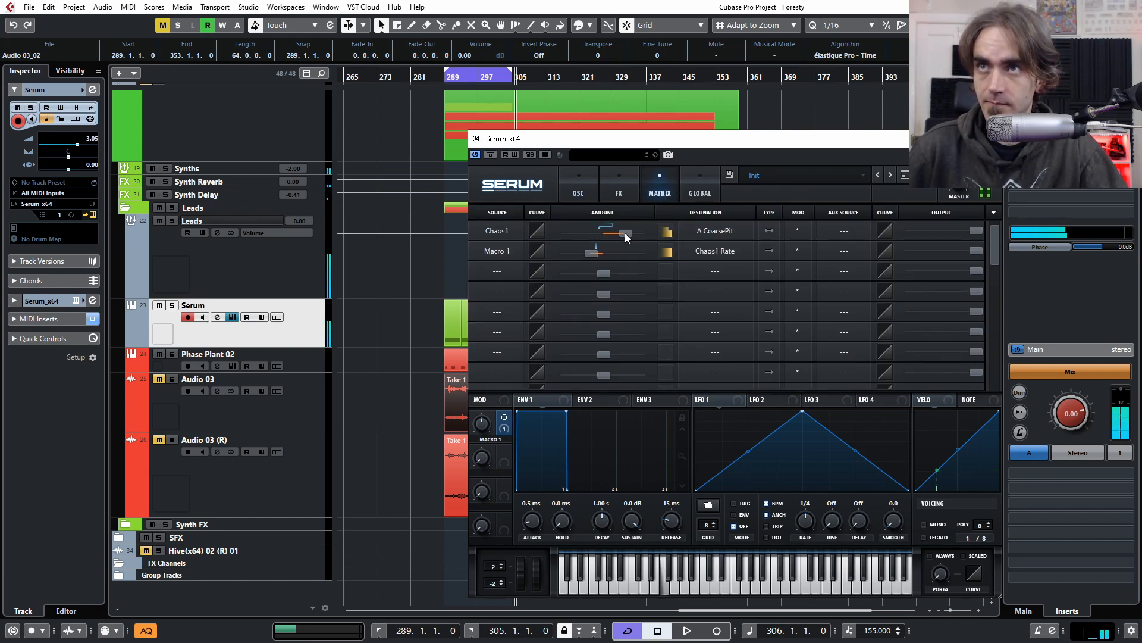
{"action": "left_click", "coordinate": [581, 182]}
{"action": "mouse_move", "coordinate": [470, 454]}
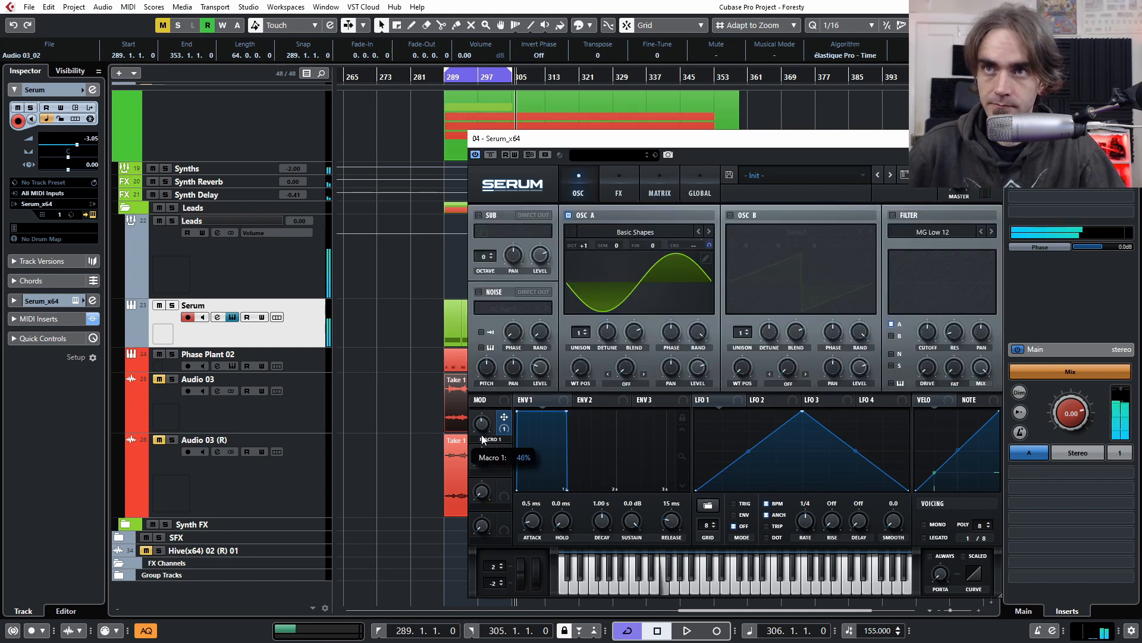
{"action": "double_click", "coordinate": [486, 424]}
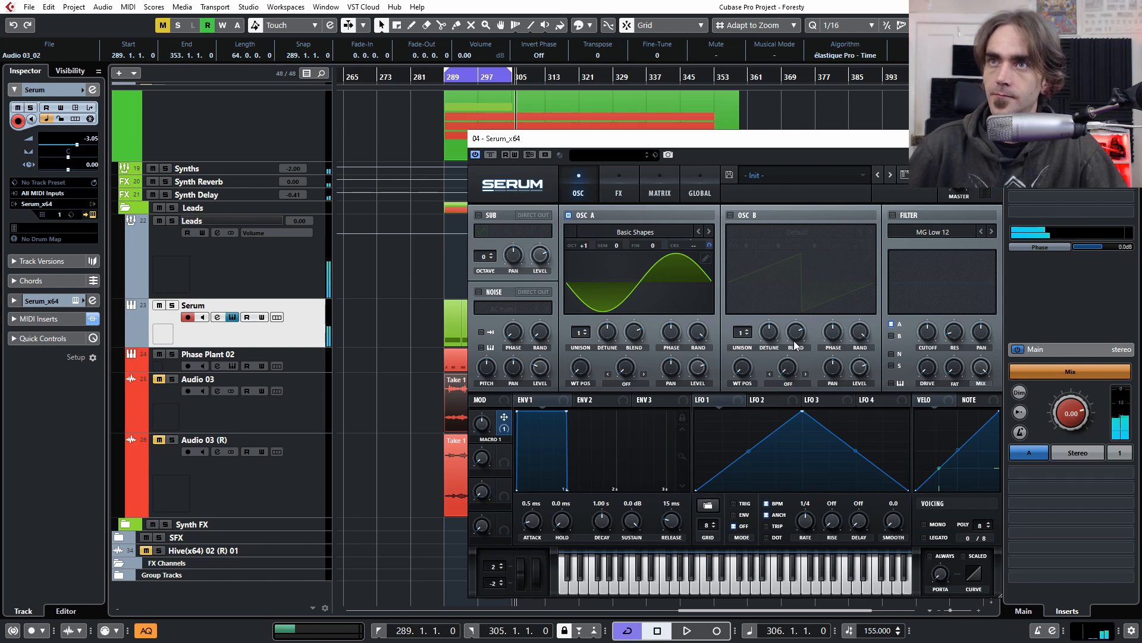
- Enable the noise oscillator with the AC hum1 sample and set its level to 0%
{"action": "left_click", "coordinate": [478, 291]}
{"action": "left_click", "coordinate": [499, 303]}
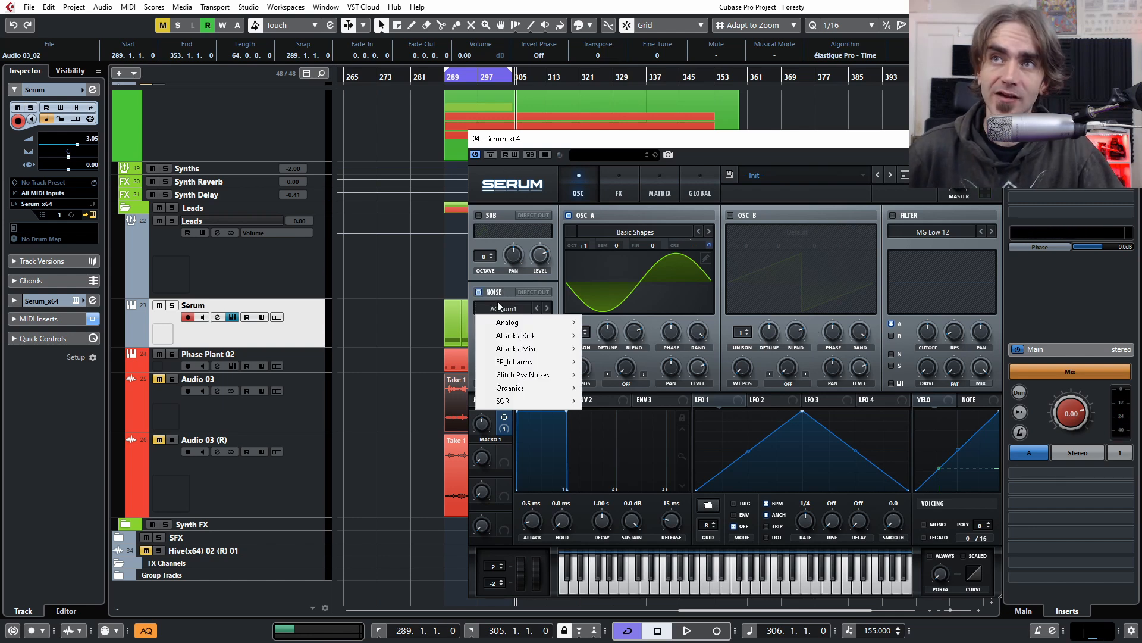
{"action": "left_click", "coordinate": [488, 293]}
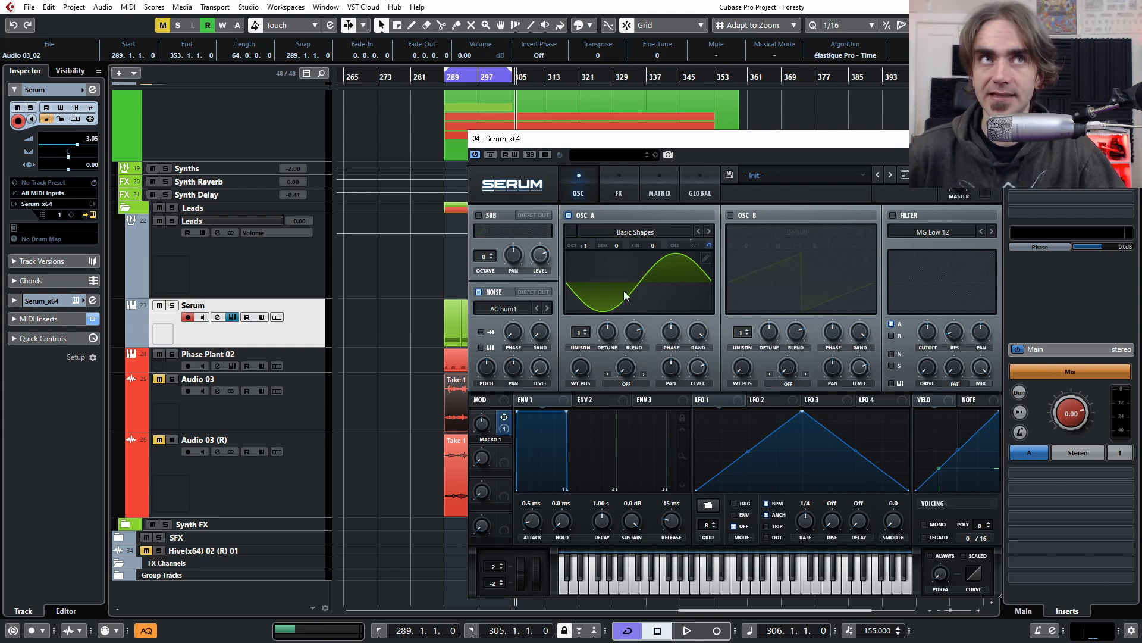
{"action": "left_click_drag", "start_coordinate": [548, 375], "coordinate": [549, 349]}
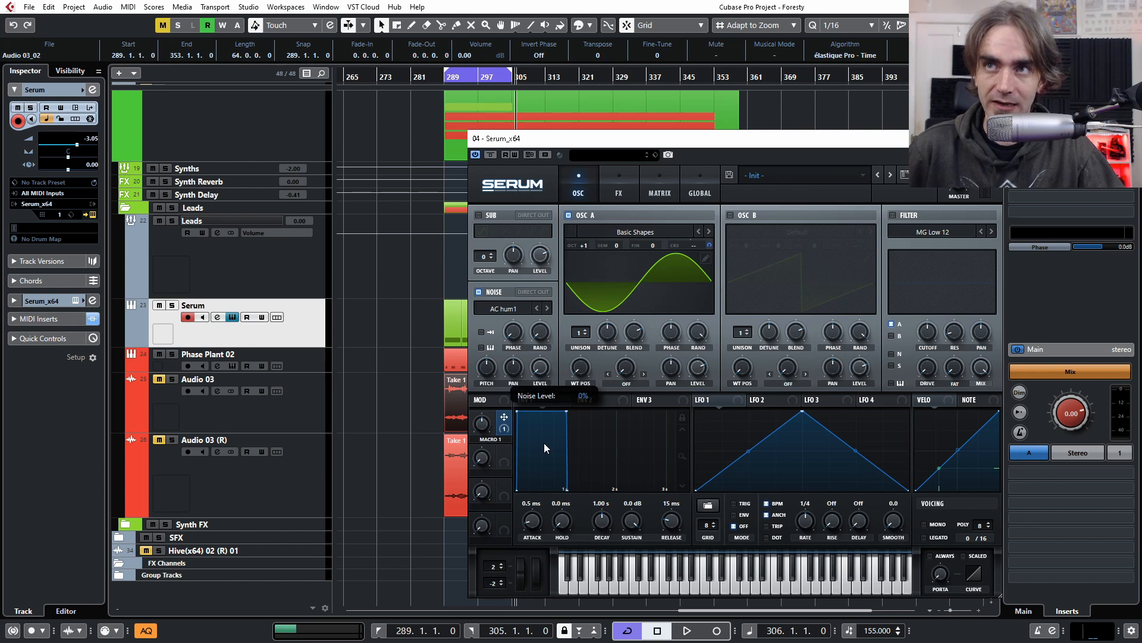
- Set oscillator A's warp mode to FM NoiseOsc and raise the FM amount
{"action": "left_click", "coordinate": [626, 384]}
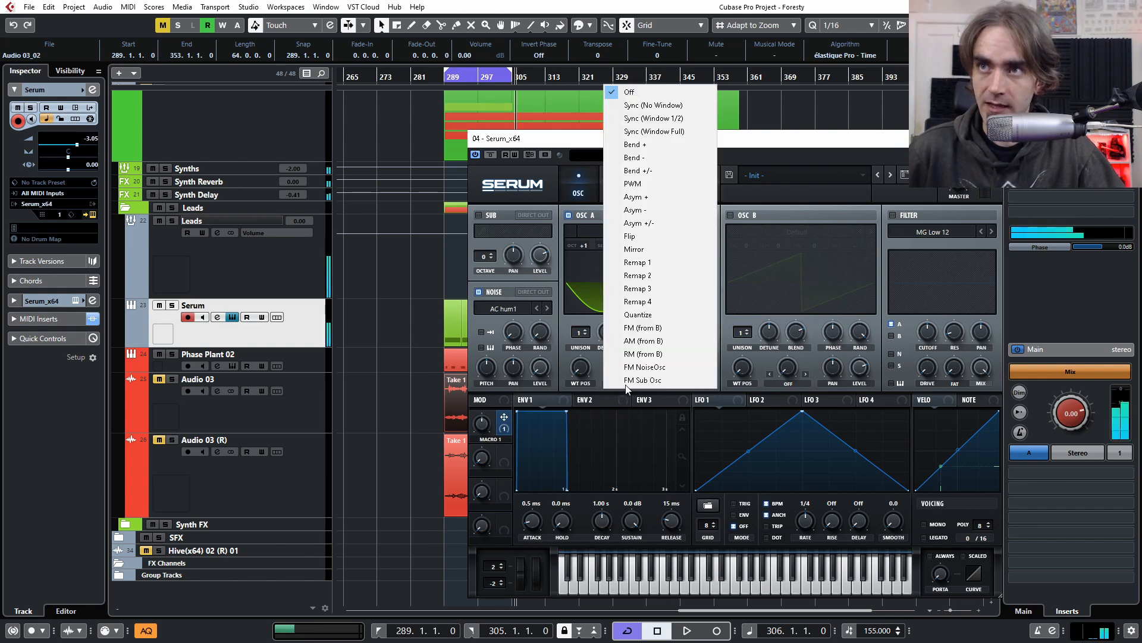
{"action": "left_click", "coordinate": [643, 367]}
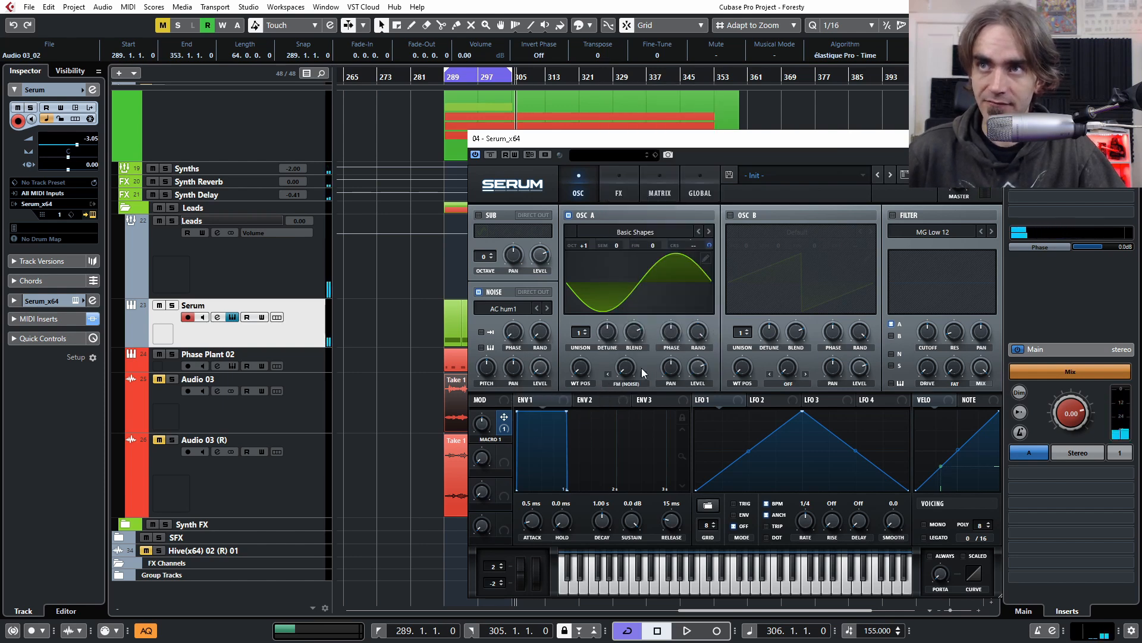
{"action": "left_click_drag", "start_coordinate": [633, 373], "coordinate": [641, 294]}
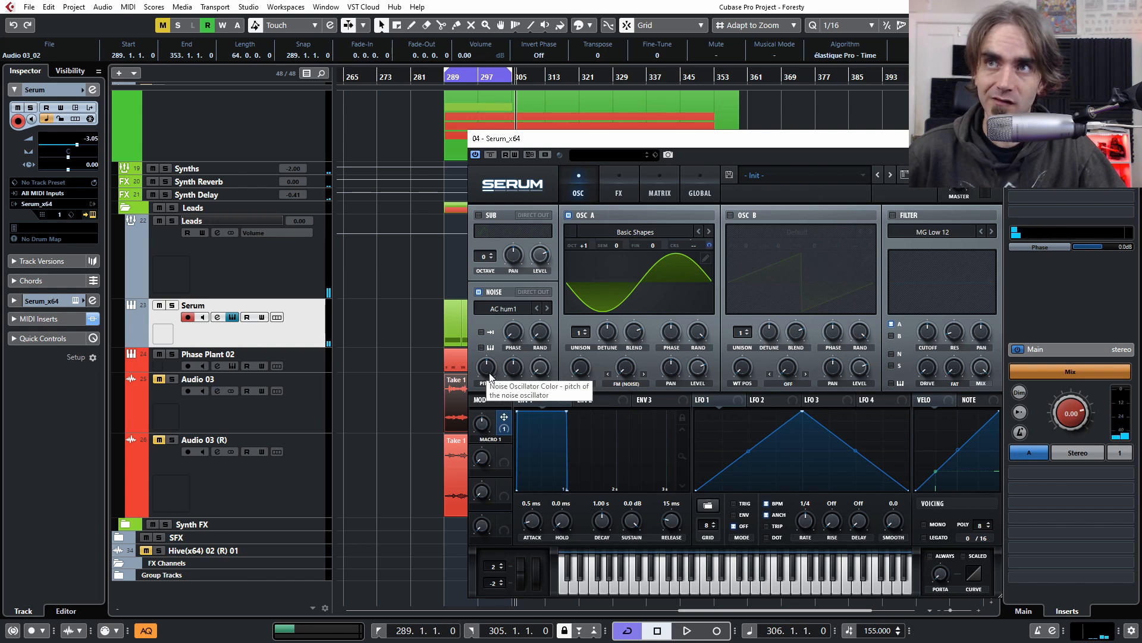
{"action": "left_click_drag", "start_coordinate": [634, 342], "coordinate": [640, 301]}
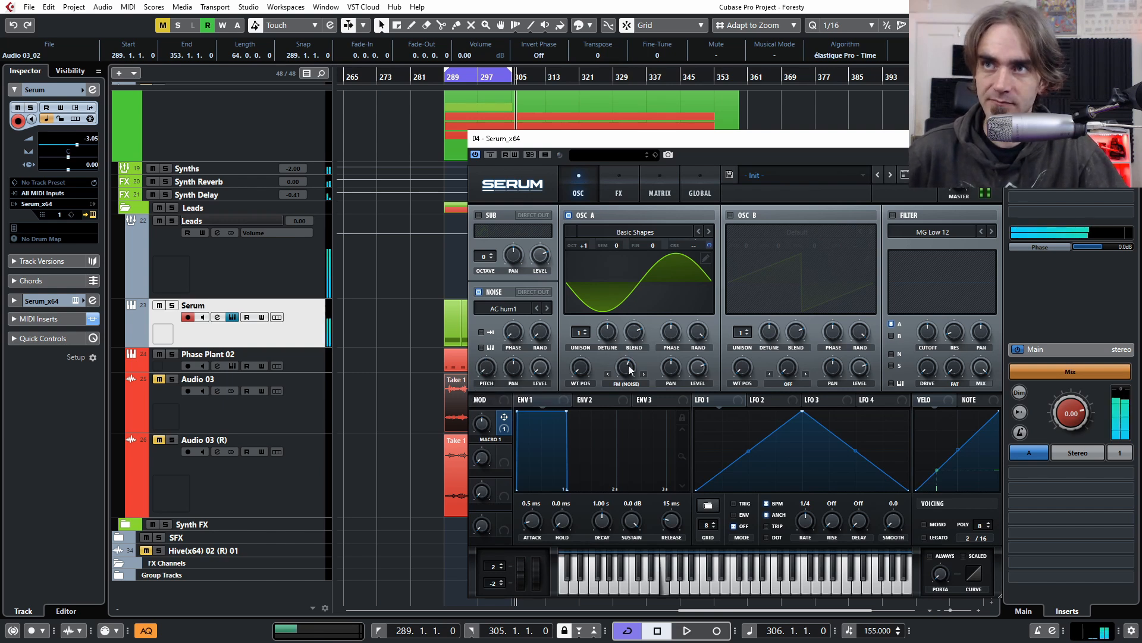
{"action": "mouse_move", "coordinate": [630, 360]}
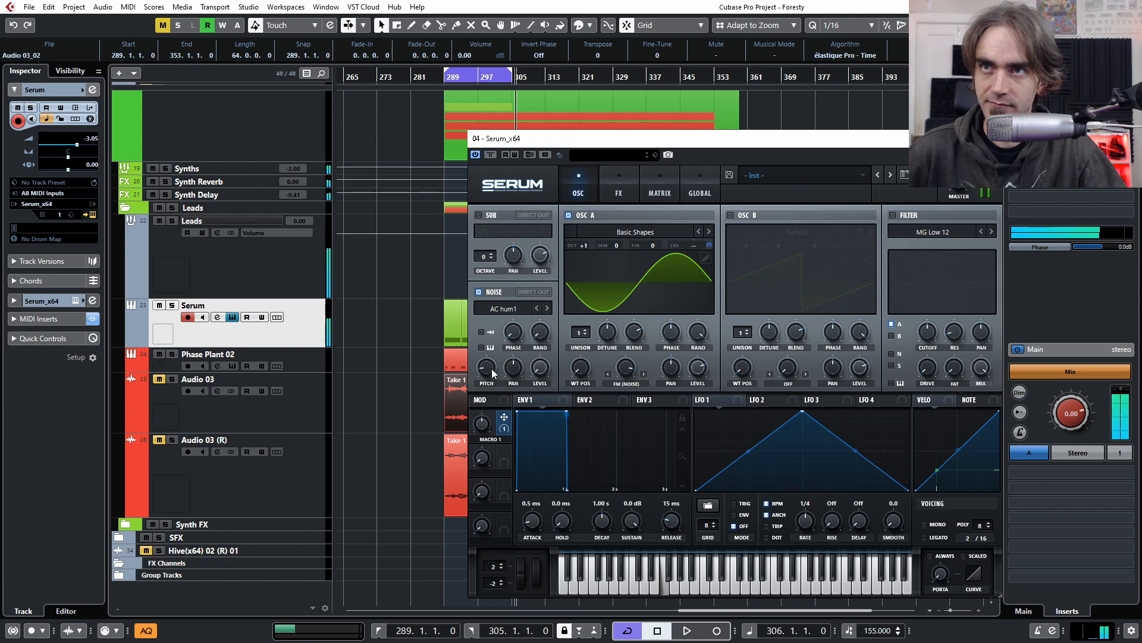
- Adjust the noise oscillator's pitch and lower the Serum track's volume to -5.45
{"action": "mouse_move", "coordinate": [492, 369]}
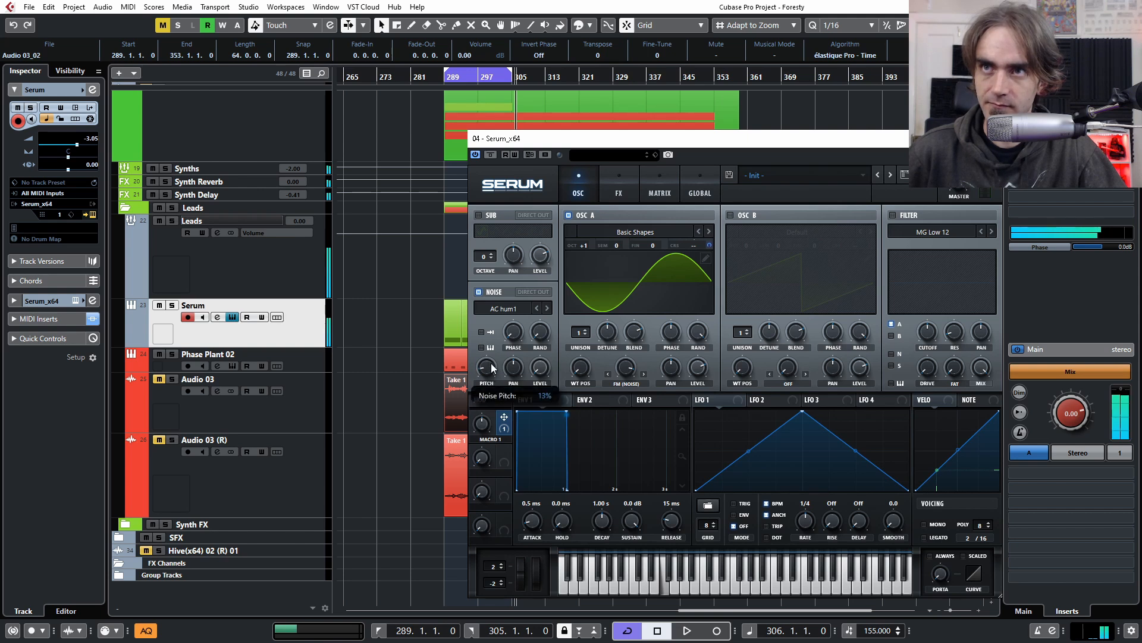
{"action": "mouse_move", "coordinate": [491, 369]}
{"action": "left_mouse_down"}
{"action": "mouse_move", "coordinate": [490, 349]}
{"action": "mouse_move", "coordinate": [488, 368]}
{"action": "left_mouse_up"}
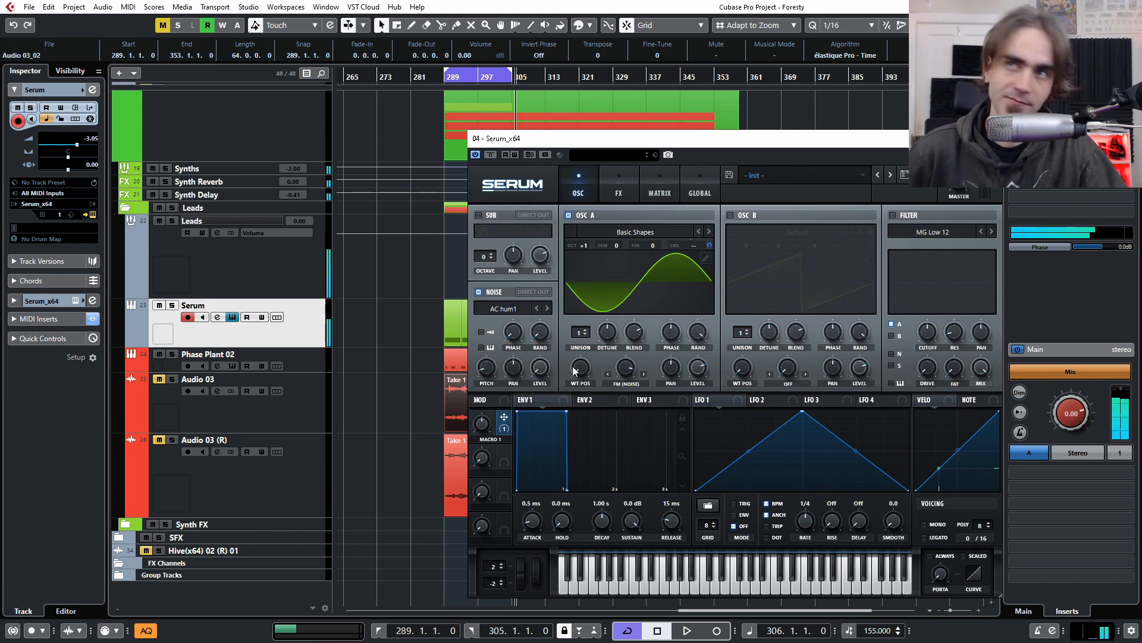
{"action": "left_click_drag", "start_coordinate": [77, 145], "coordinate": [73, 147]}
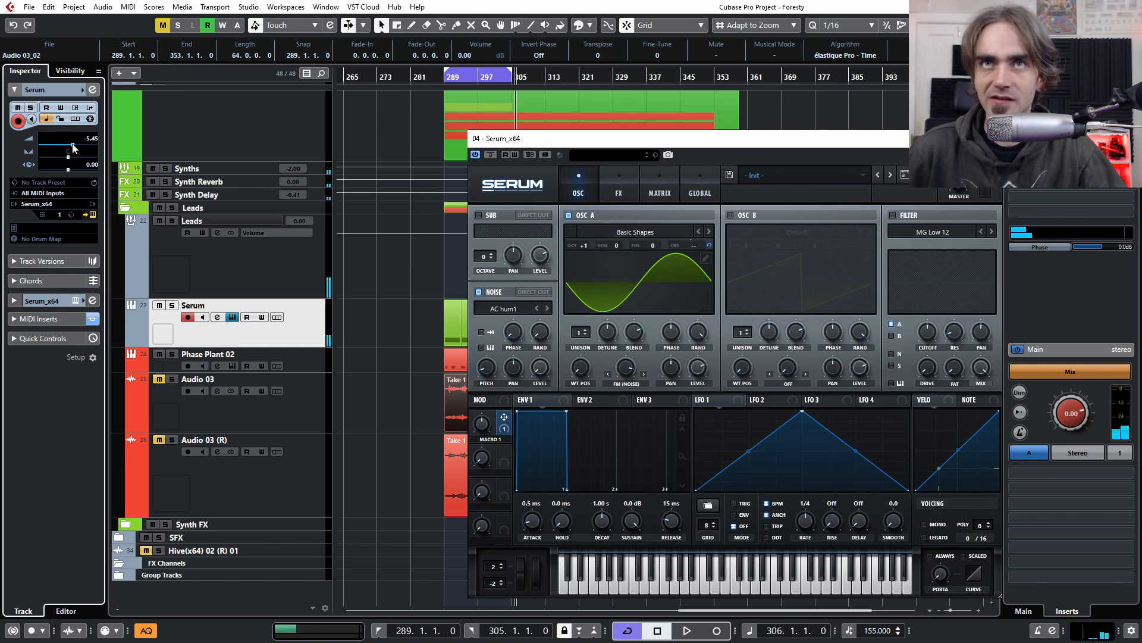
{"action": "mouse_move", "coordinate": [486, 370]}
{"action": "left_mouse_down"}
{"action": "mouse_move", "coordinate": [492, 362]}
{"action": "mouse_move", "coordinate": [486, 392]}
{"action": "left_mouse_up"}
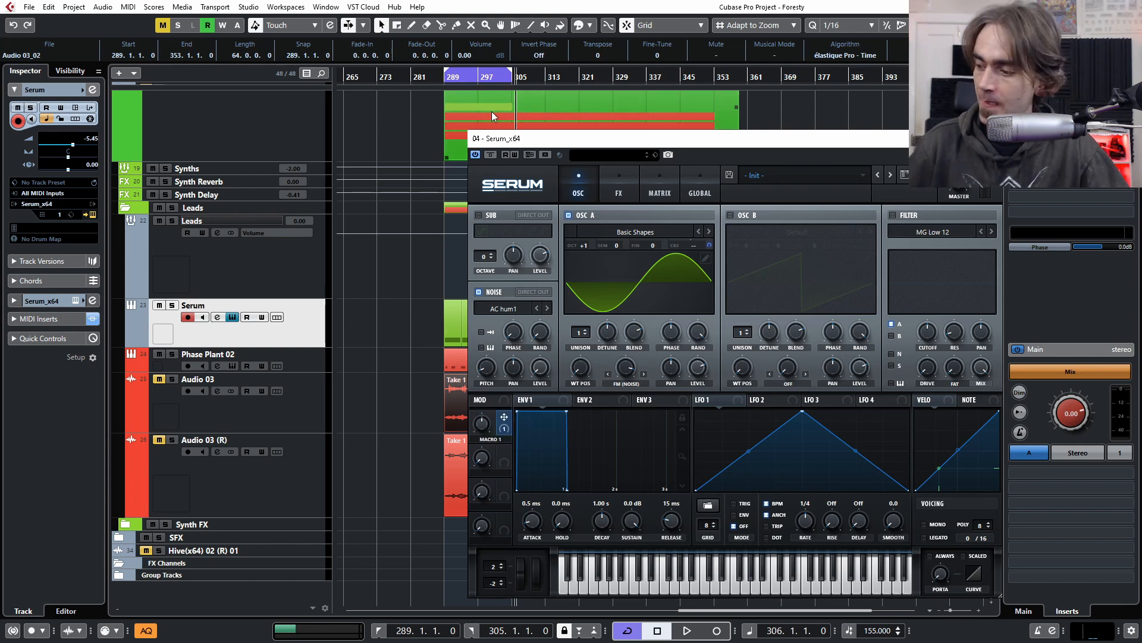
{"action": "left_click", "coordinate": [500, 310]}
{"action": "mouse_move", "coordinate": [511, 320]}
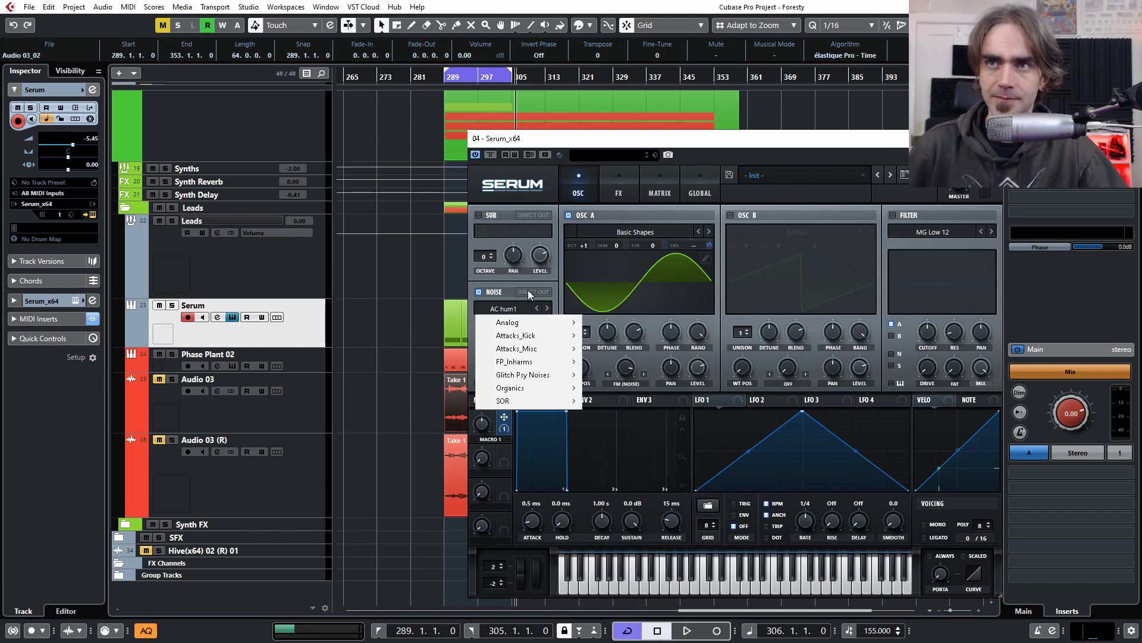
- Rename Macro 1 as S&H RATE and Macro 2 as NOISE RATE
{"action": "double_click", "coordinate": [490, 440]}
{"action": "type", "text": "S&H RATE"}
{"action": "key", "text": "Return"}
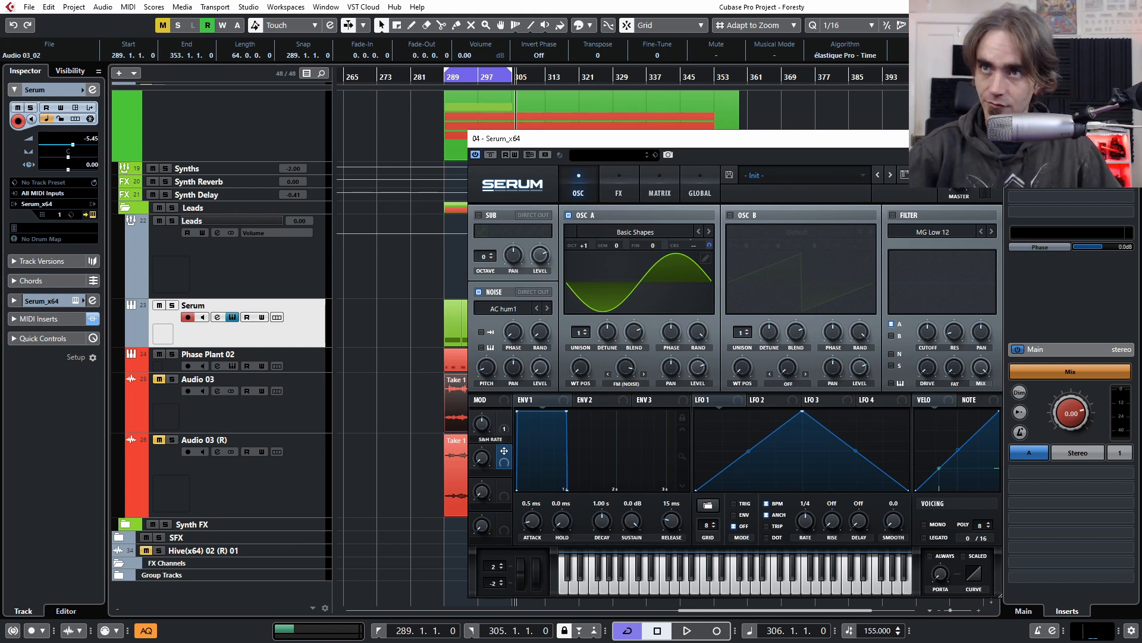
{"action": "double_click", "coordinate": [484, 469]}
{"action": "type", "text": "NOISE RATE"}
{"action": "key", "text": "Return"}
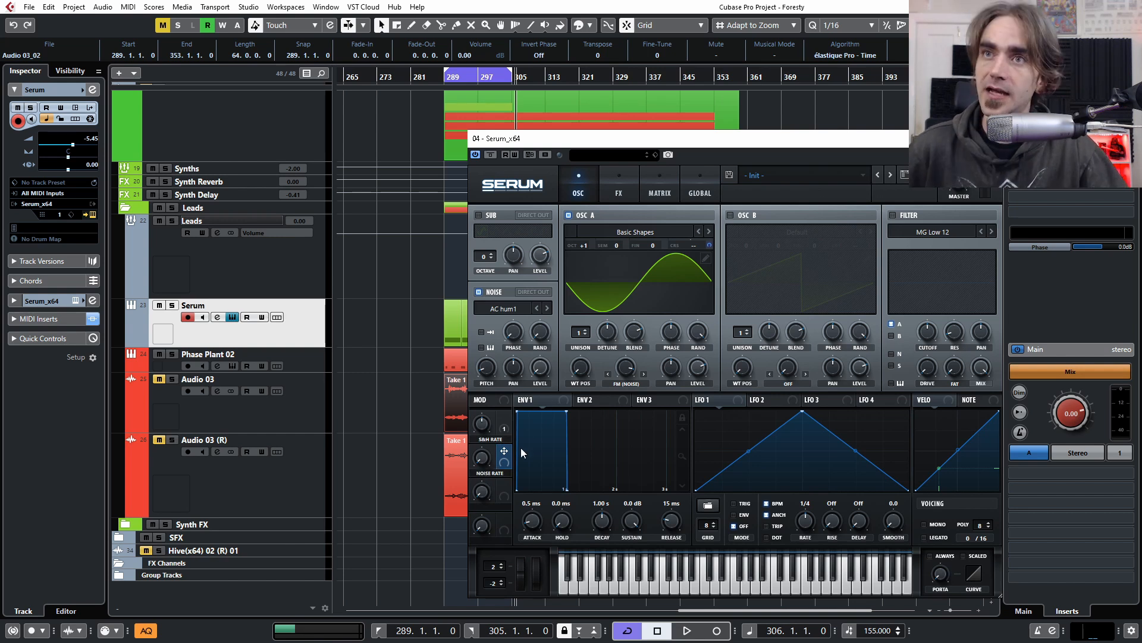
- Assign the NOISE RATE macro to the noise pitch, adjust the modulation depth and sweep the macro
{"action": "left_click_drag", "start_coordinate": [473, 359], "coordinate": [475, 361]}
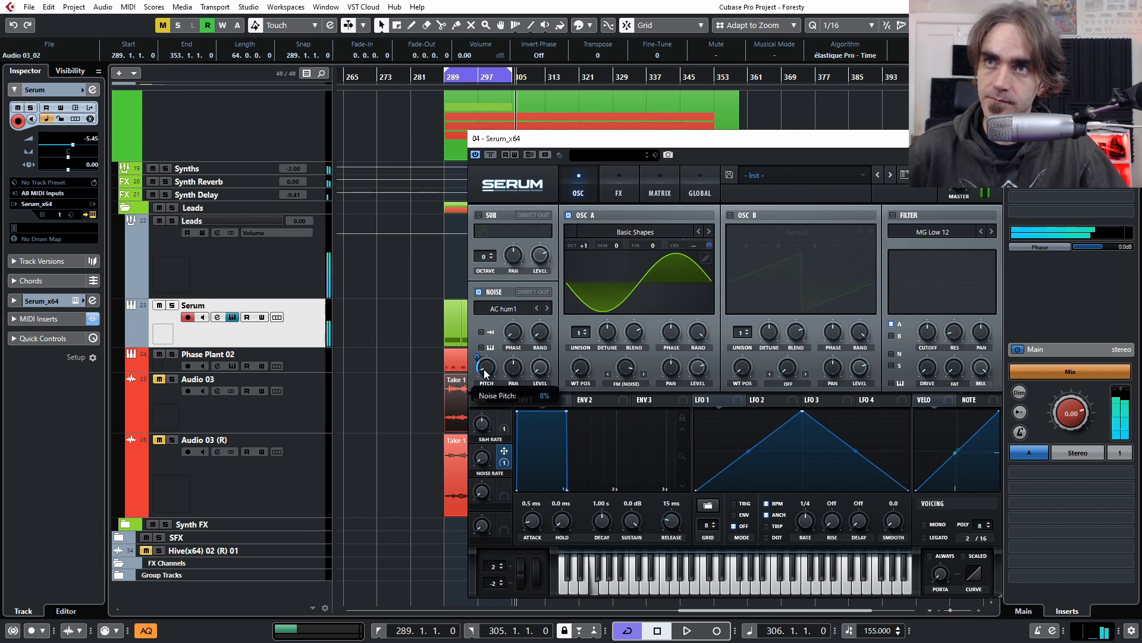
{"action": "left_click_drag", "start_coordinate": [482, 459], "coordinate": [470, 319]}
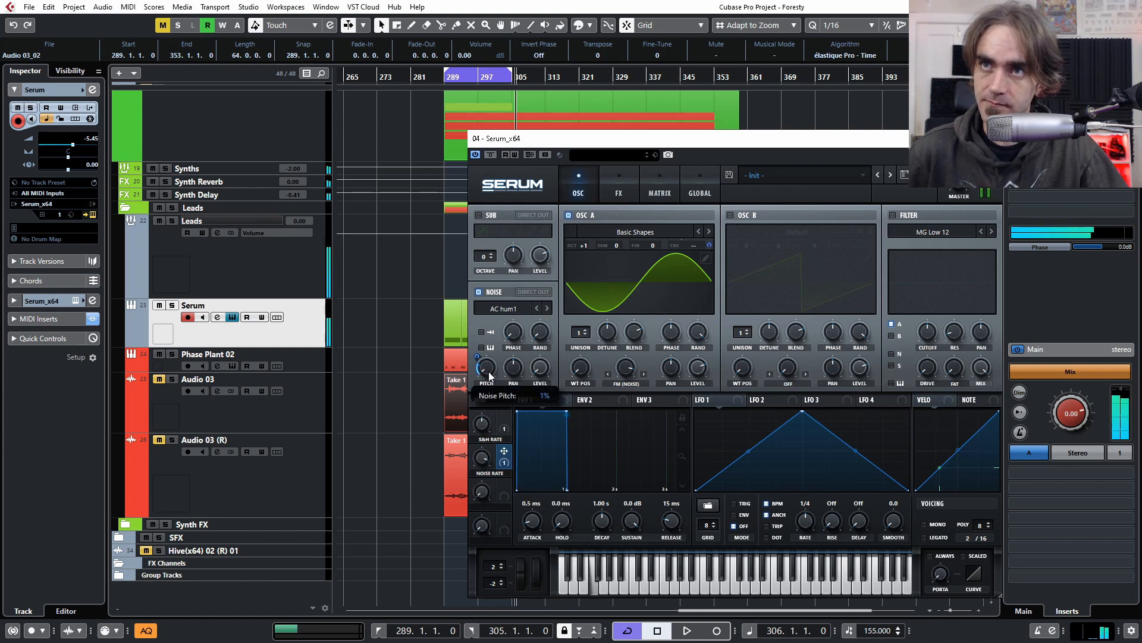
{"action": "left_click_drag", "start_coordinate": [482, 457], "coordinate": [479, 461]}
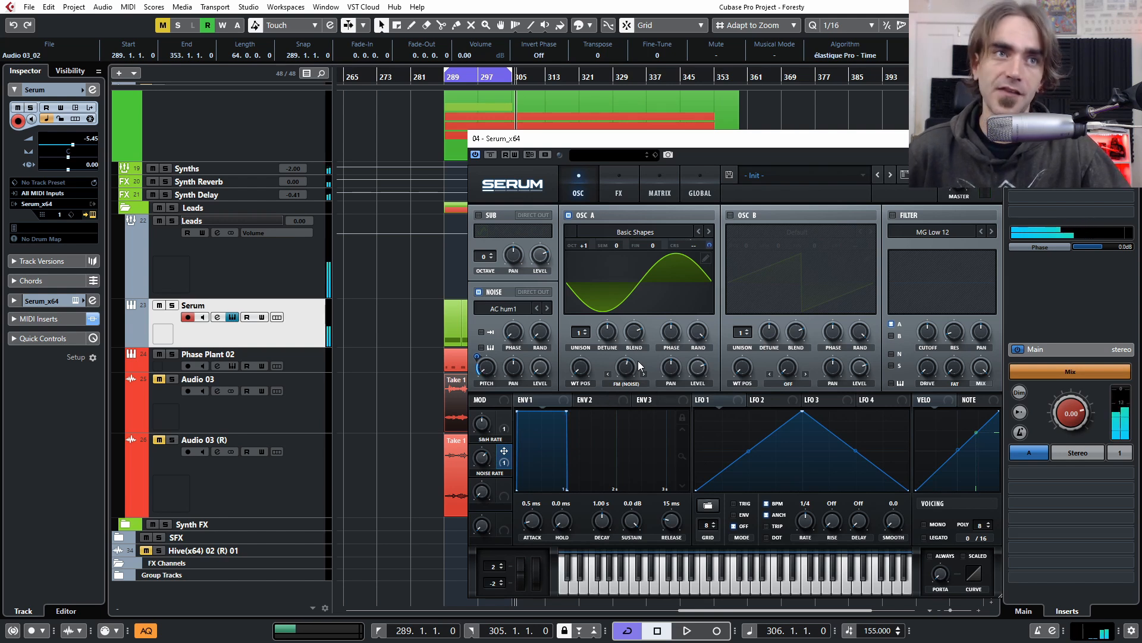
- Readjust oscillator A's noise FM amount and audition successive noise samples, ending on OrganNoise
{"action": "mouse_move", "coordinate": [631, 366]}
{"action": "left_mouse_down"}
{"action": "mouse_move", "coordinate": [633, 387]}
{"action": "mouse_move", "coordinate": [620, 388]}
{"action": "mouse_move", "coordinate": [632, 376]}
{"action": "left_mouse_up"}
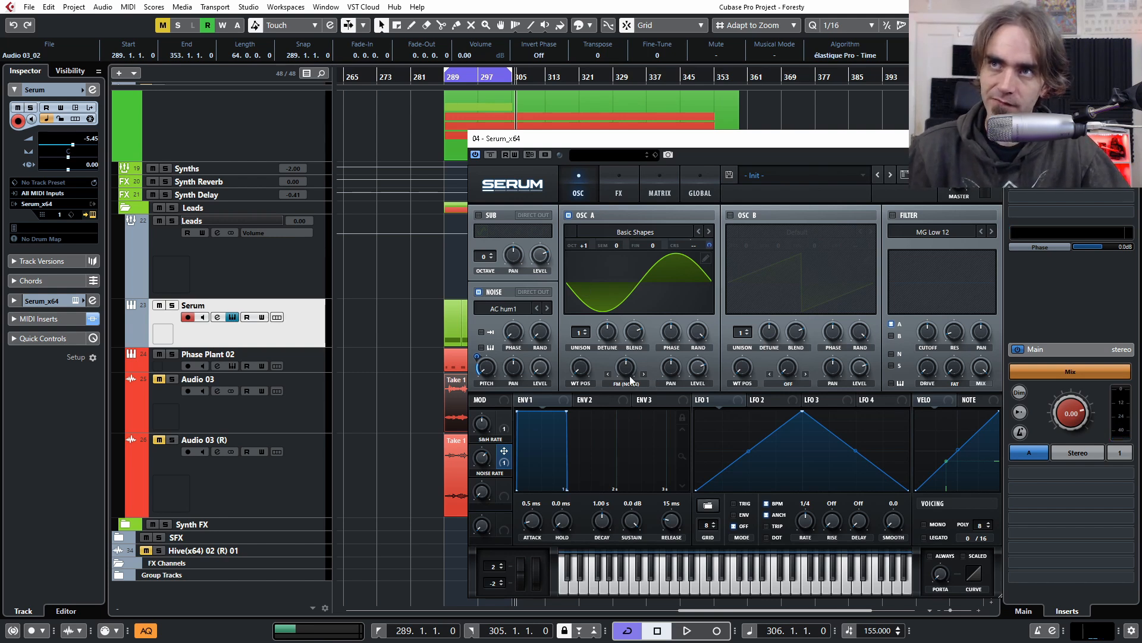
{"action": "left_click_drag", "start_coordinate": [624, 367], "coordinate": [644, 360]}
{"action": "left_click", "coordinate": [548, 308]}
{"action": "left_click", "coordinate": [548, 308]}
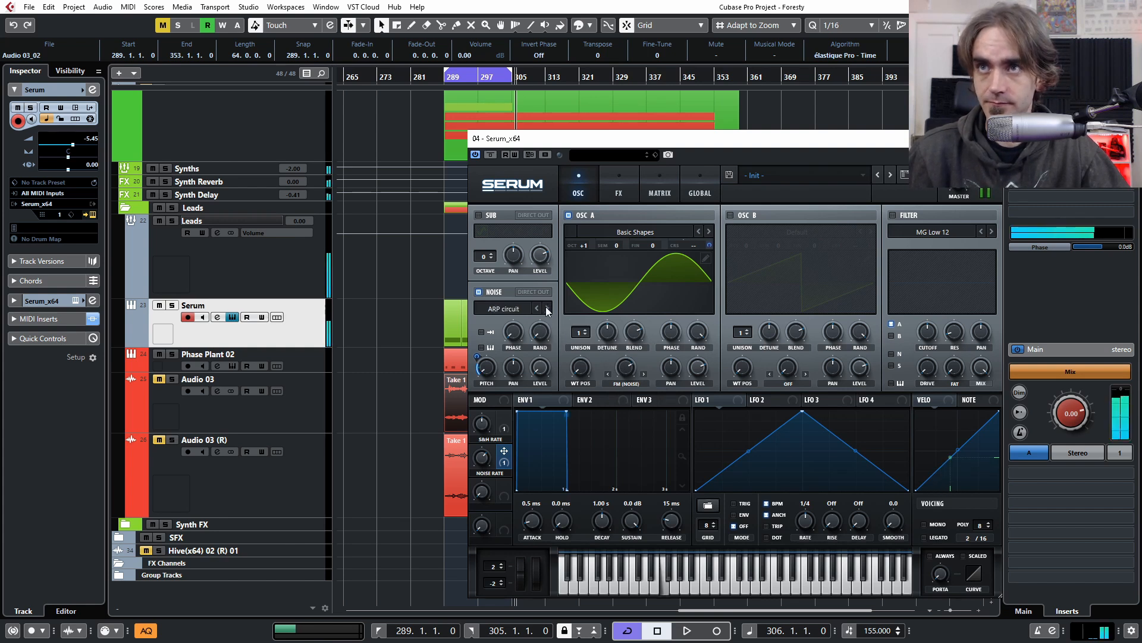
{"action": "left_click", "coordinate": [548, 308]}
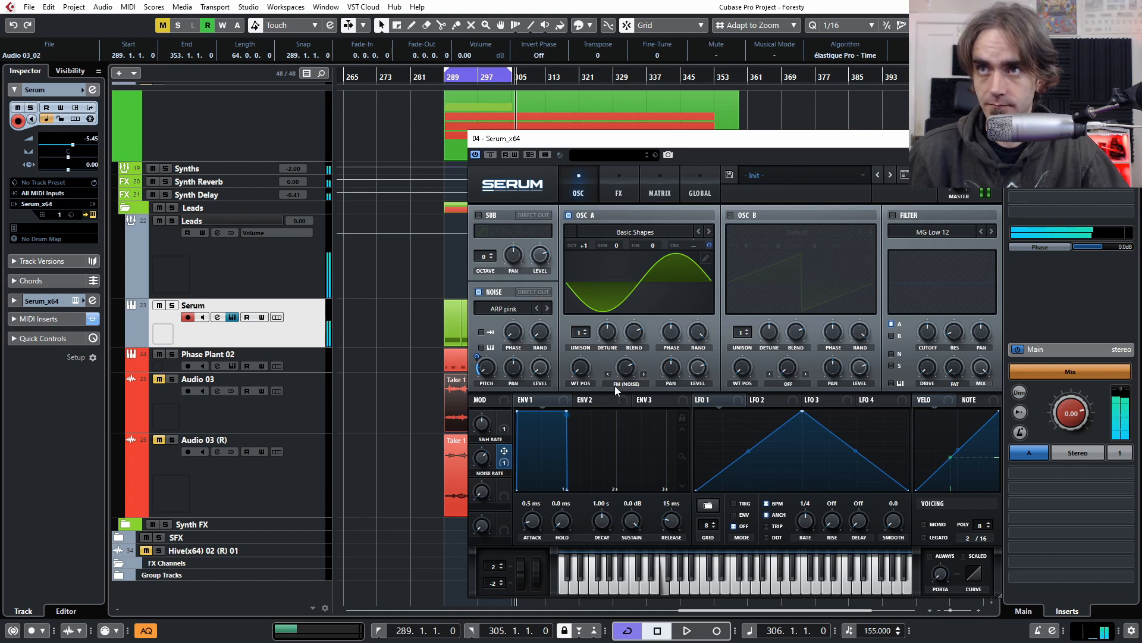
{"action": "left_click", "coordinate": [547, 307]}
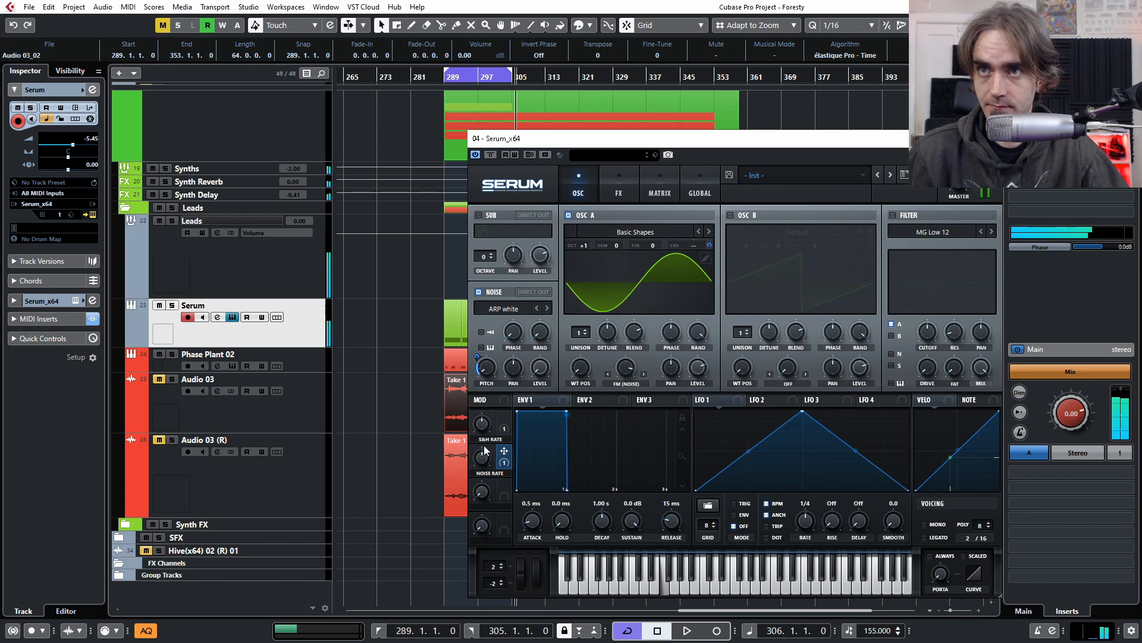
{"action": "left_click", "coordinate": [547, 308]}
{"action": "left_click", "coordinate": [547, 308]}
{"action": "left_click", "coordinate": [548, 307]}
{"action": "left_click", "coordinate": [548, 309]}
{"action": "left_click", "coordinate": [548, 309]}
{"action": "left_click", "coordinate": [547, 309]}
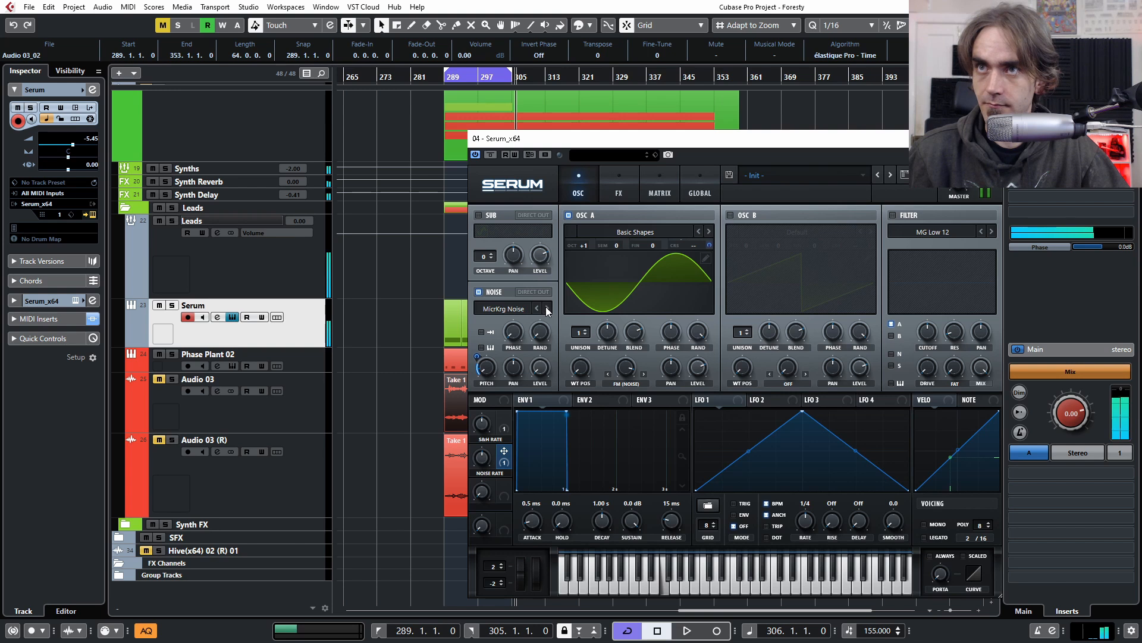
{"action": "left_click", "coordinate": [547, 309]}
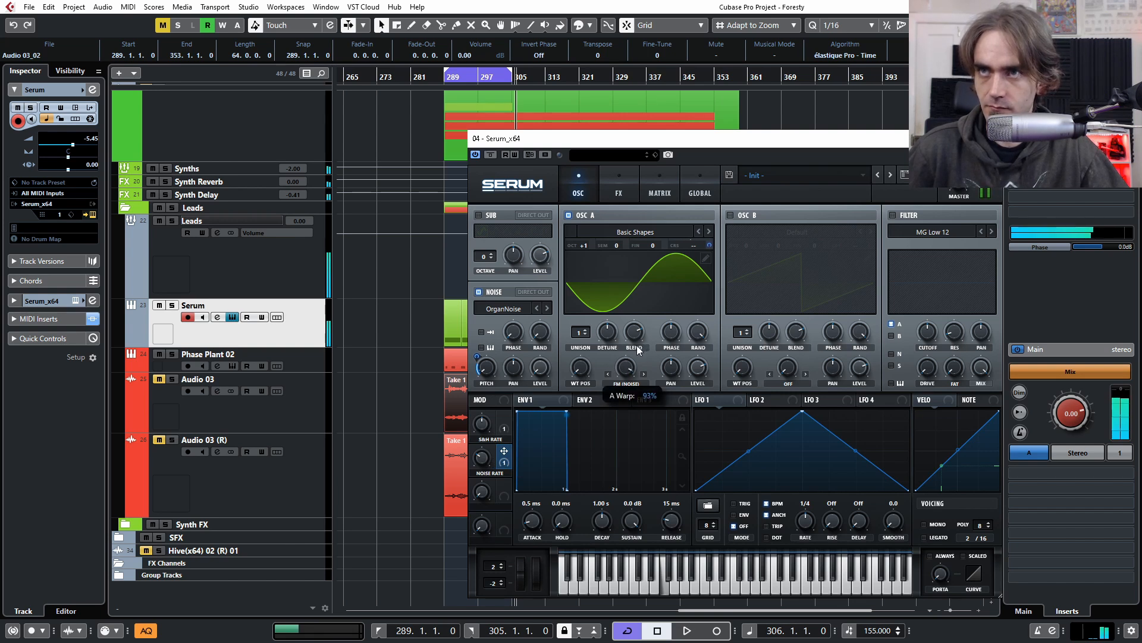
- Lower oscillator A's noise FM amount and vary the S&H RATE and NOISE RATE macros
{"action": "left_click_drag", "start_coordinate": [637, 346], "coordinate": [617, 362]}
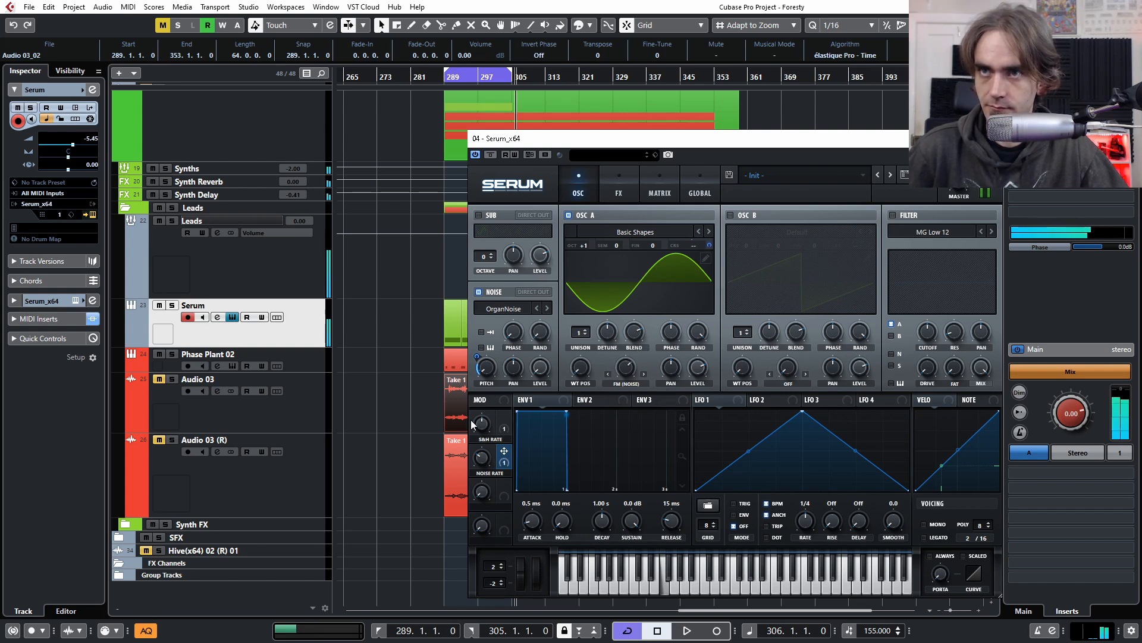
{"action": "left_click_drag", "start_coordinate": [472, 458], "coordinate": [486, 421]}
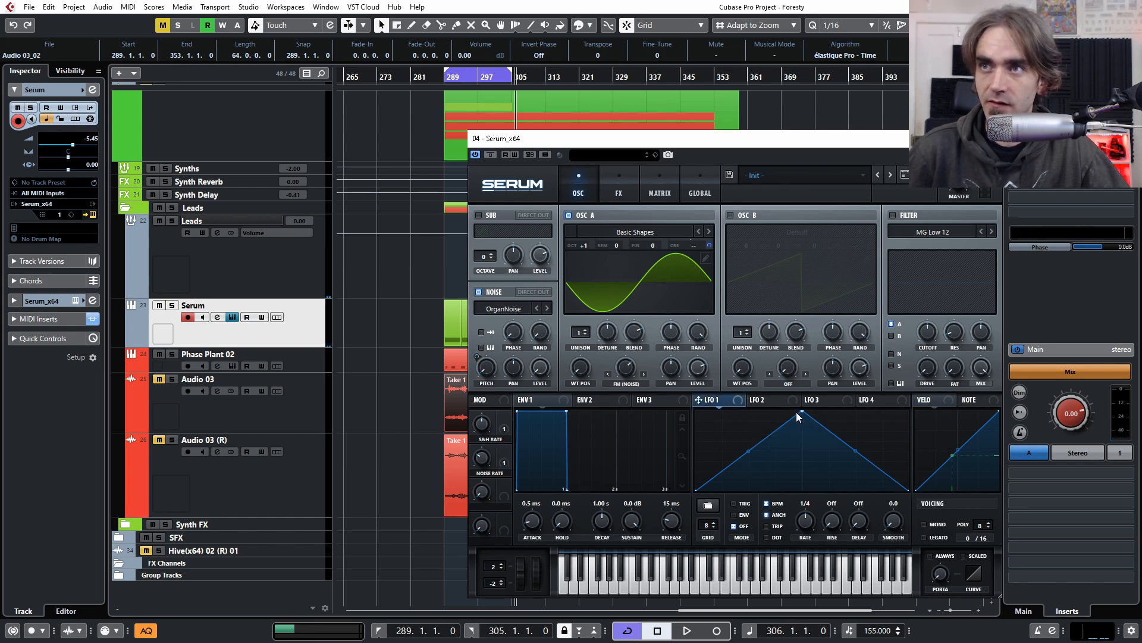
- Reshape LFO 1 into a concave falling curve starting at full level and set its rate to 1/16
{"action": "left_click", "coordinate": [818, 400]}
{"action": "left_click", "coordinate": [712, 403]}
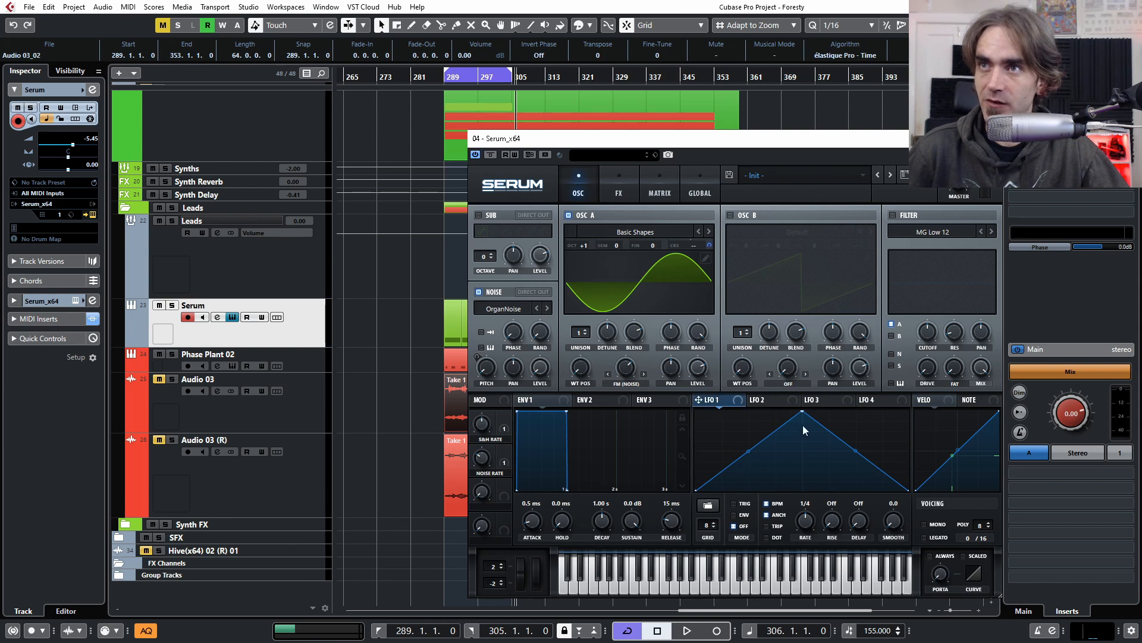
{"action": "left_click_drag", "start_coordinate": [804, 412], "coordinate": [660, 394]}
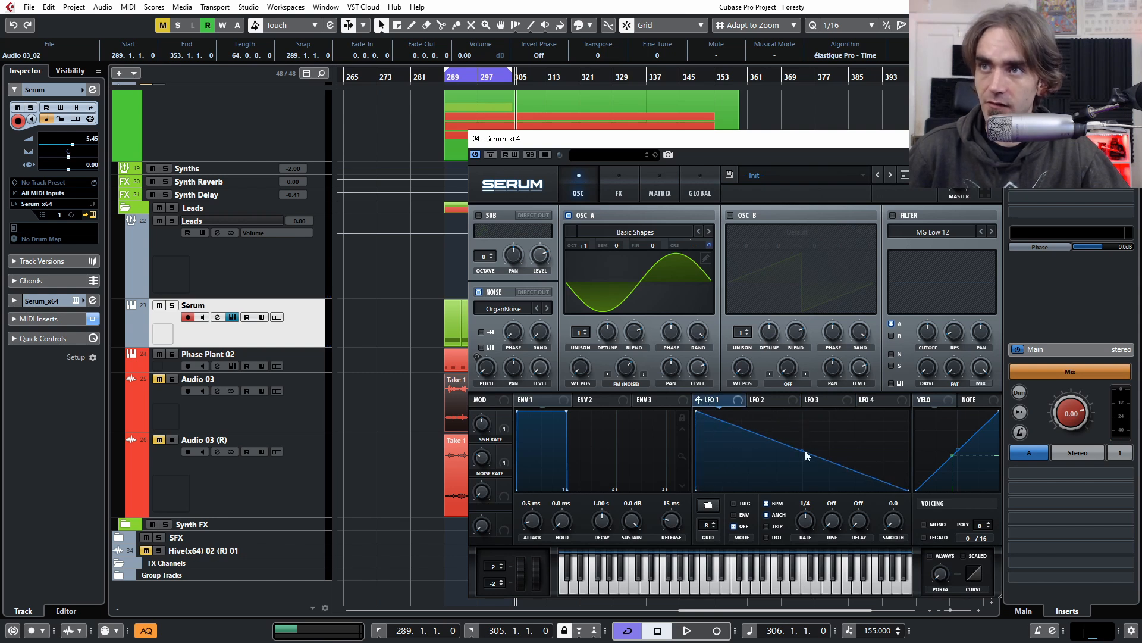
{"action": "left_click_drag", "start_coordinate": [802, 451], "coordinate": [795, 470]}
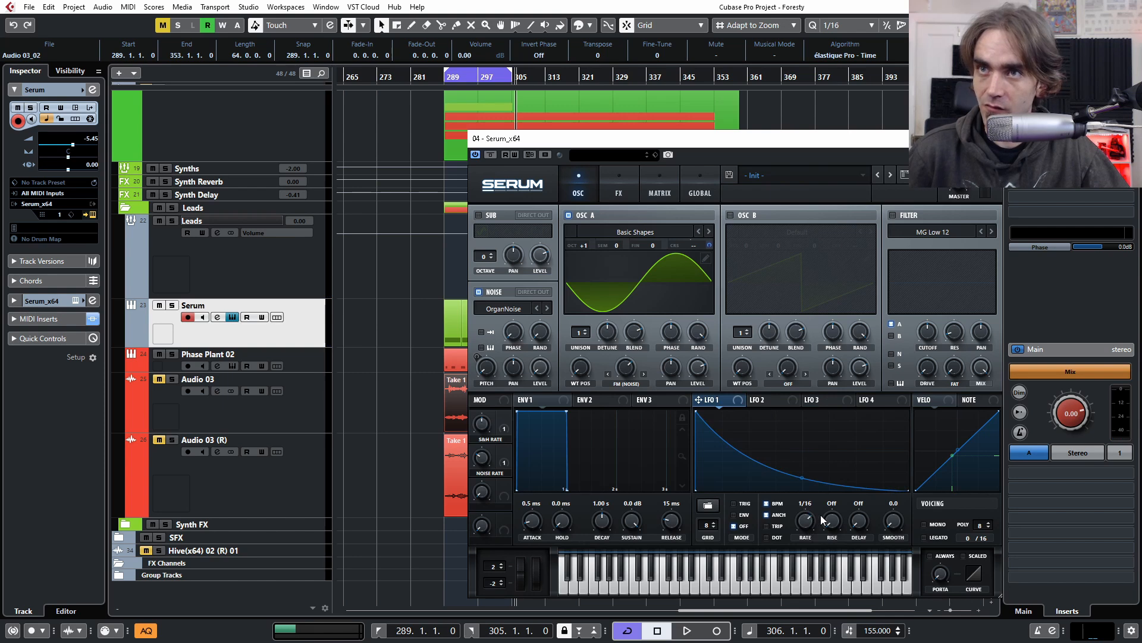
- Check the Chaos 1 rate, set LFO 1's rate to 1/64 and assign the S&H RATE macro to it
{"action": "left_click", "coordinate": [651, 189]}
{"action": "left_click", "coordinate": [699, 182]}
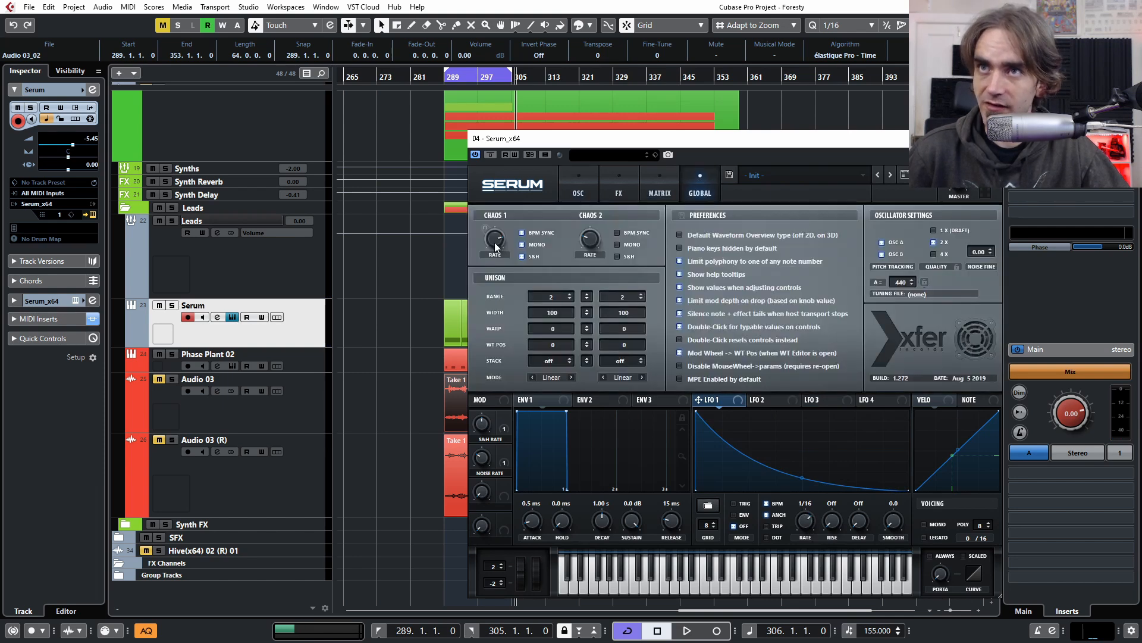
{"action": "mouse_move", "coordinate": [496, 246]}
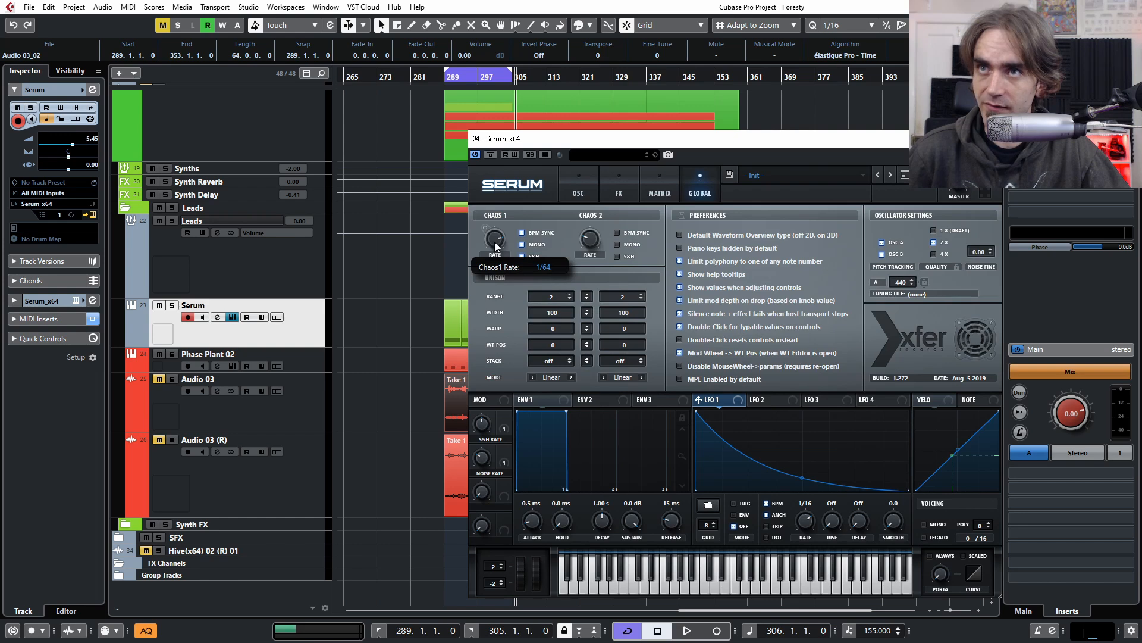
{"action": "left_click", "coordinate": [578, 187]}
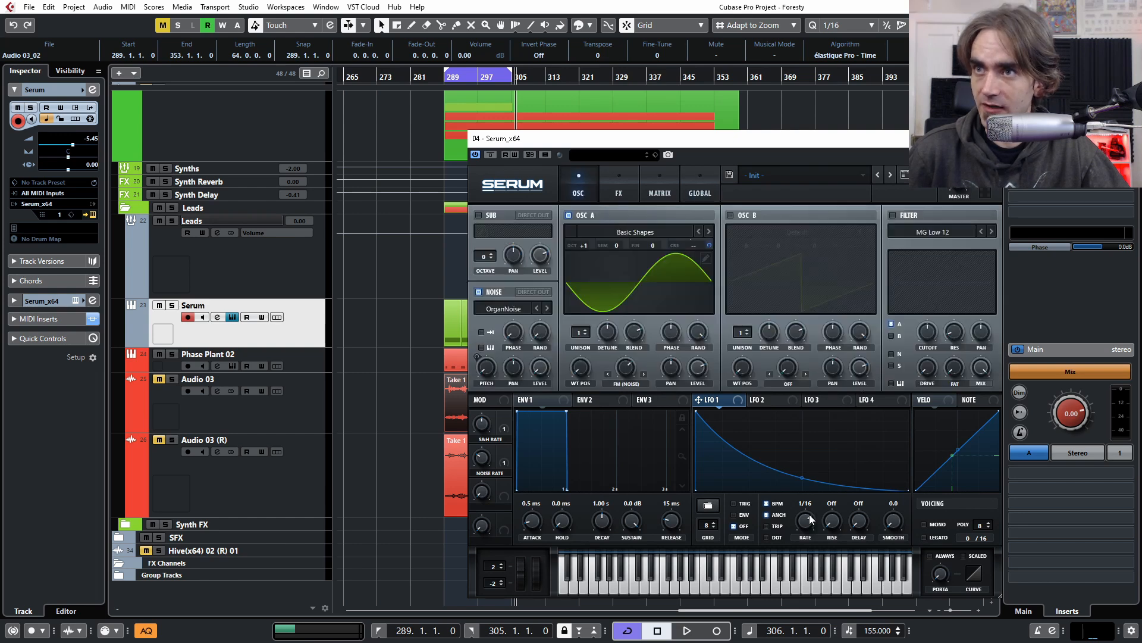
{"action": "left_click_drag", "start_coordinate": [504, 419], "coordinate": [781, 532]}
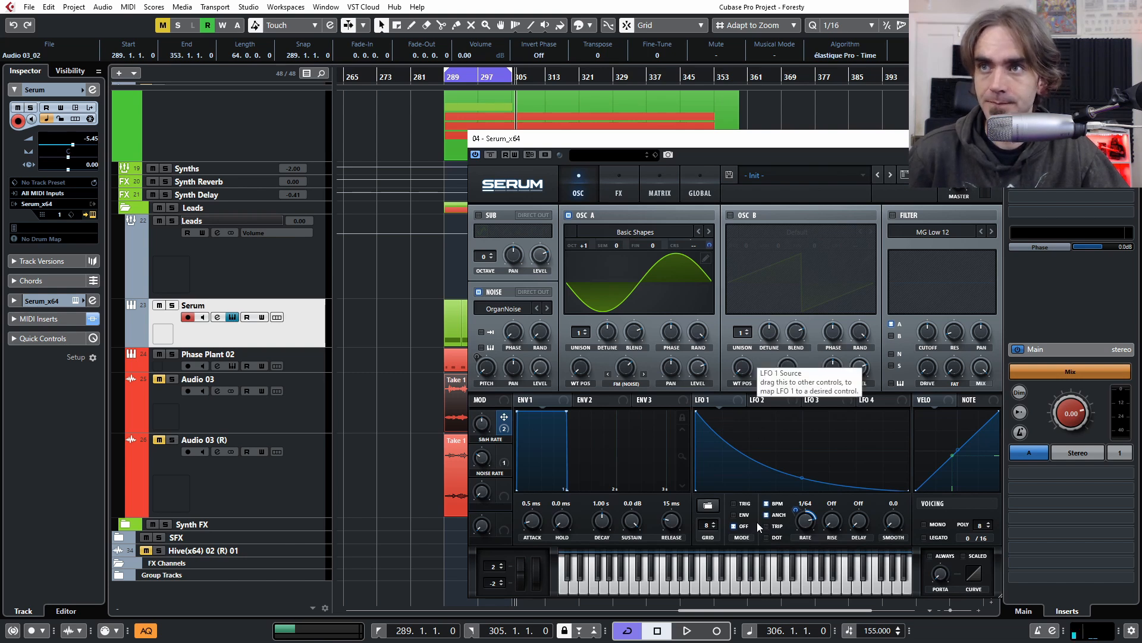
- Assign LFO 1 to oscillator A's coarse pitch and lower that routing's output in the modulation matrix
{"action": "left_click_drag", "start_coordinate": [713, 399], "coordinate": [684, 247]}
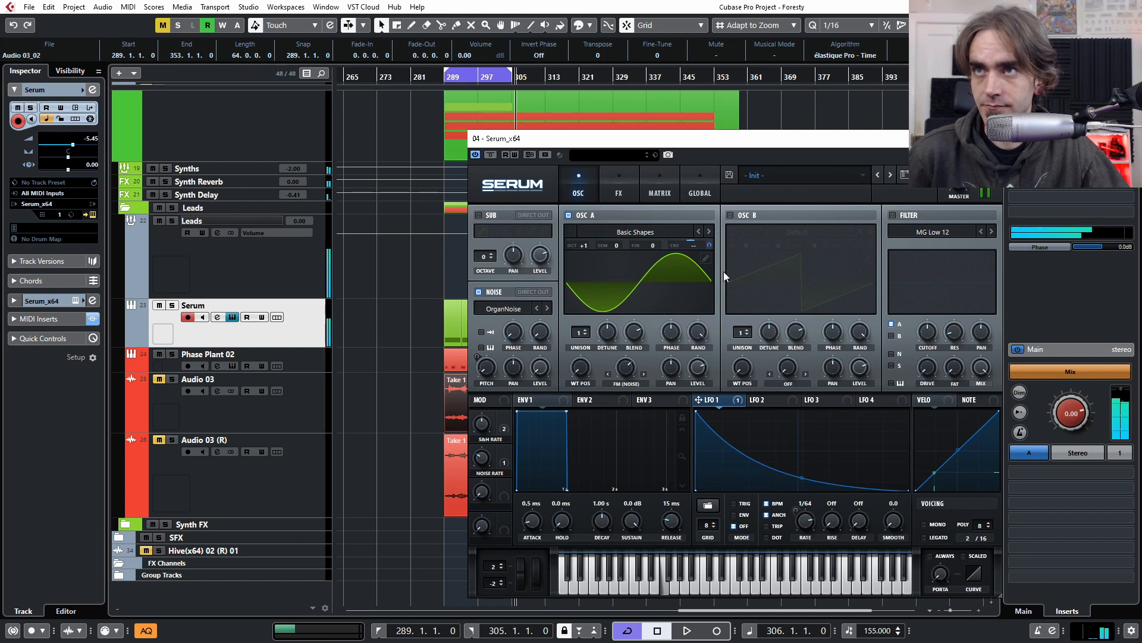
{"action": "left_click", "coordinate": [666, 188]}
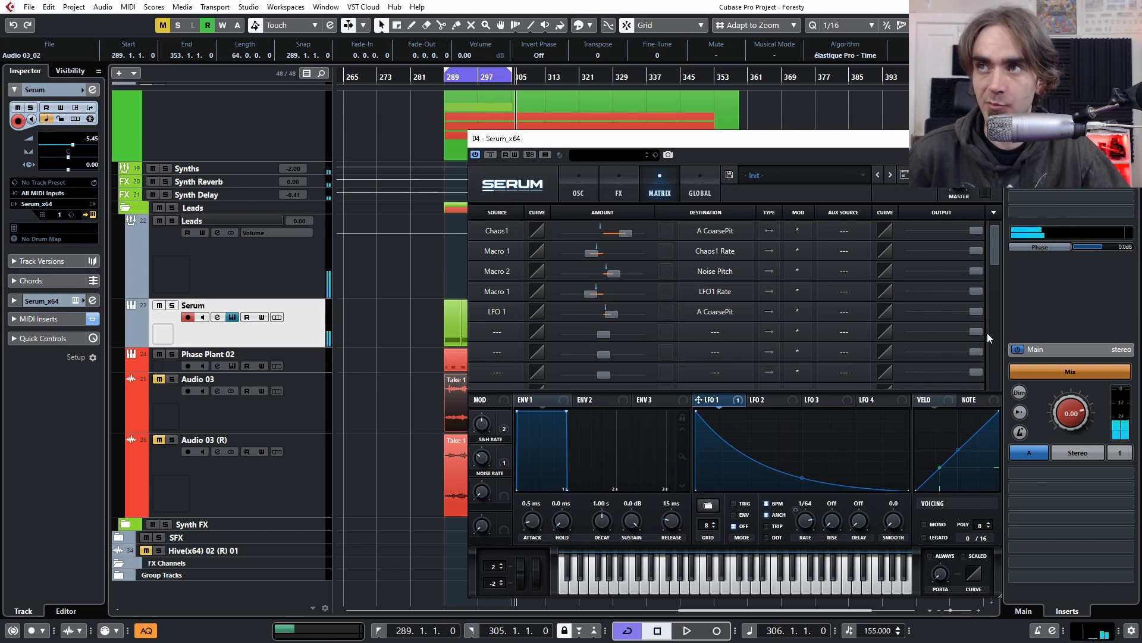
{"action": "left_click_drag", "start_coordinate": [973, 313], "coordinate": [879, 312]}
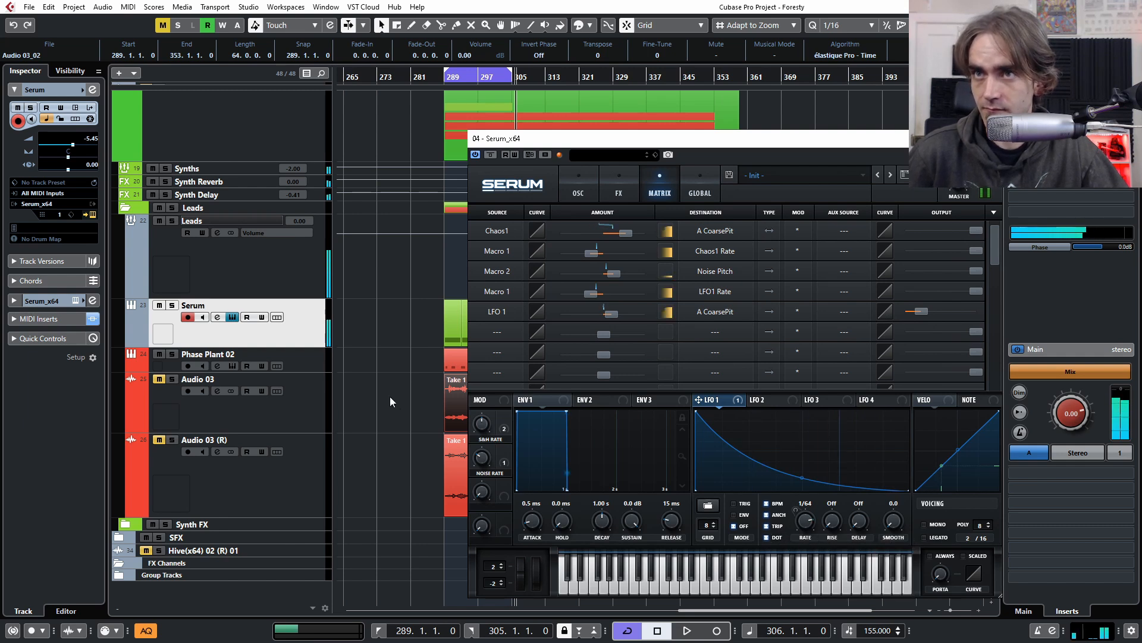
- Set the S&H RATE macro's depth on LFO 1's rate to -49 and LFO 1's mode to Trig, auditioning with the macro
{"action": "mouse_move", "coordinate": [482, 426]}
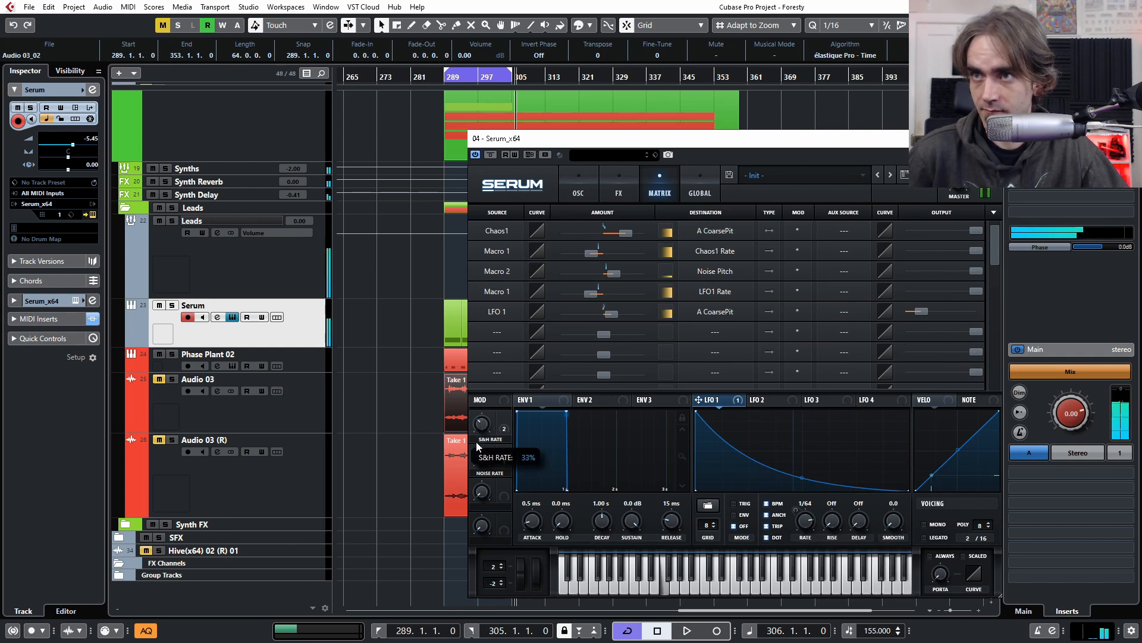
{"action": "left_click_drag", "start_coordinate": [474, 456], "coordinate": [480, 432]}
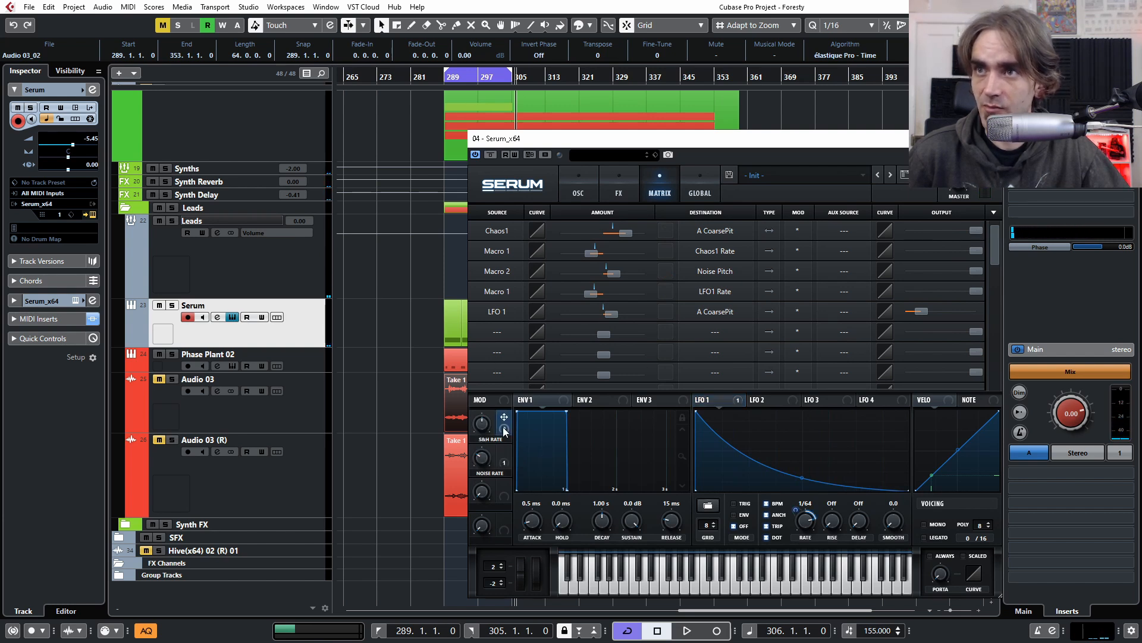
{"action": "left_click_drag", "start_coordinate": [799, 510], "coordinate": [792, 515]}
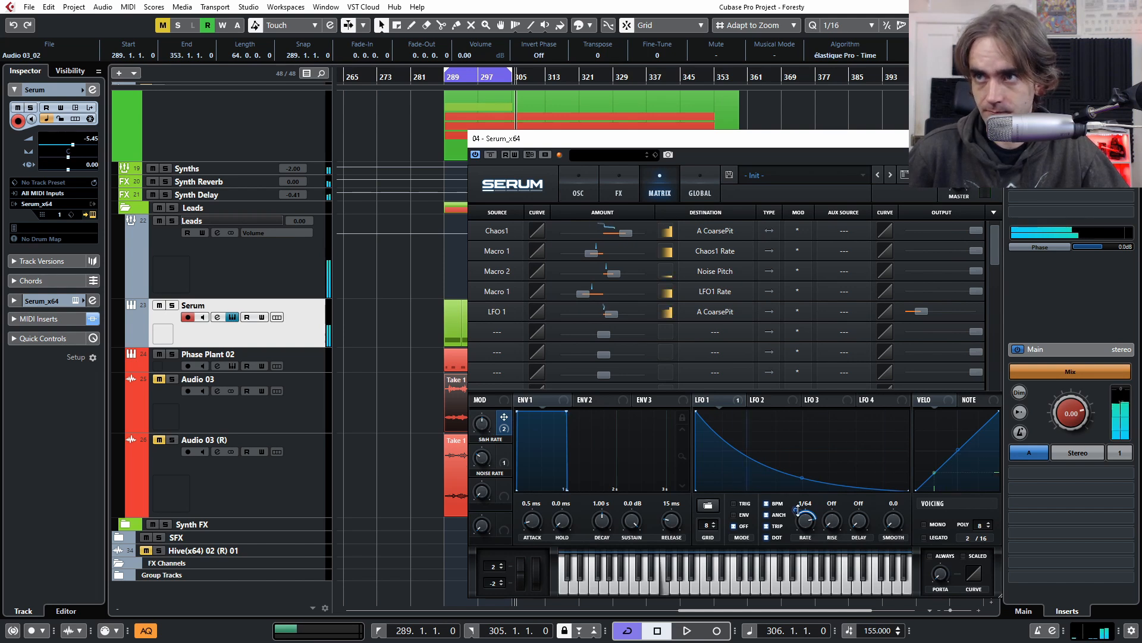
{"action": "mouse_move", "coordinate": [797, 510]}
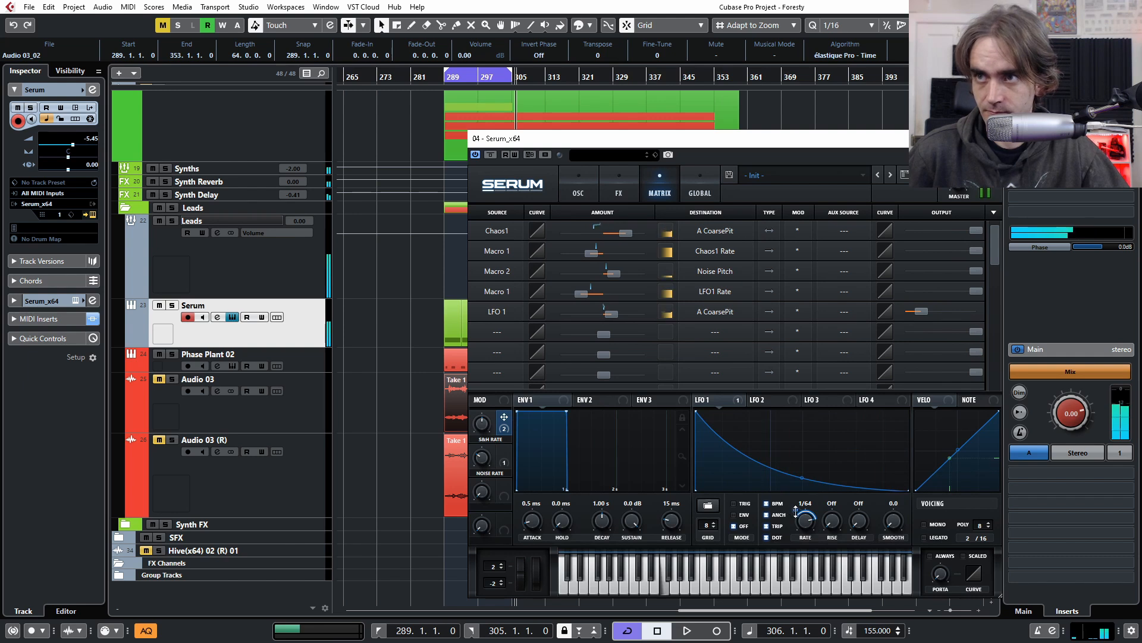
{"action": "left_click_drag", "start_coordinate": [799, 508], "coordinate": [797, 510]}
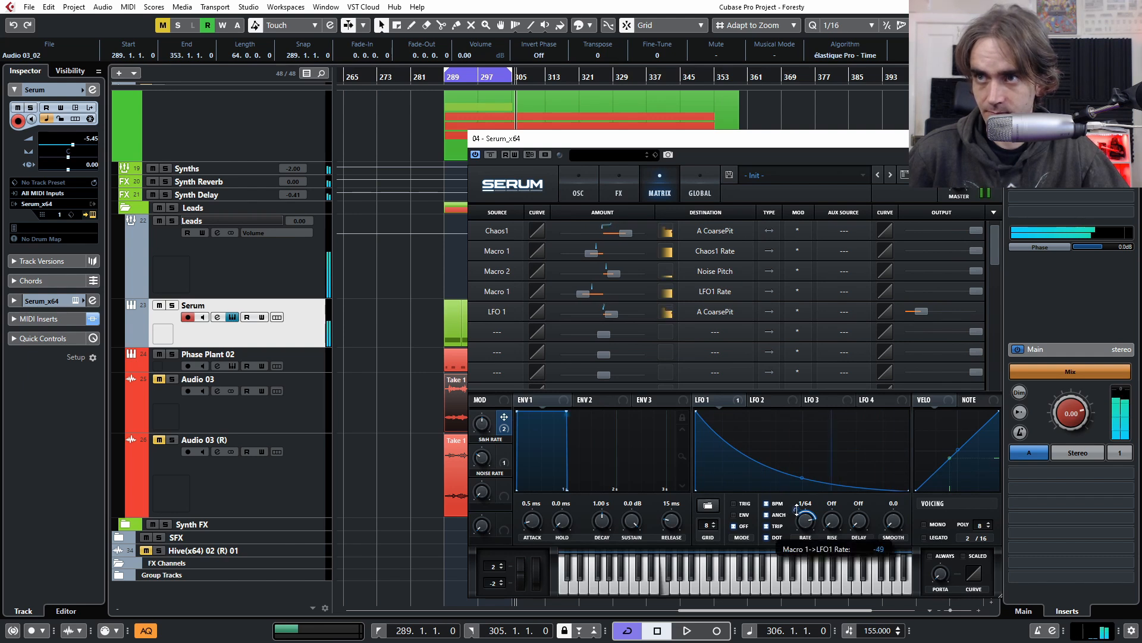
{"action": "left_click", "coordinate": [733, 503]}
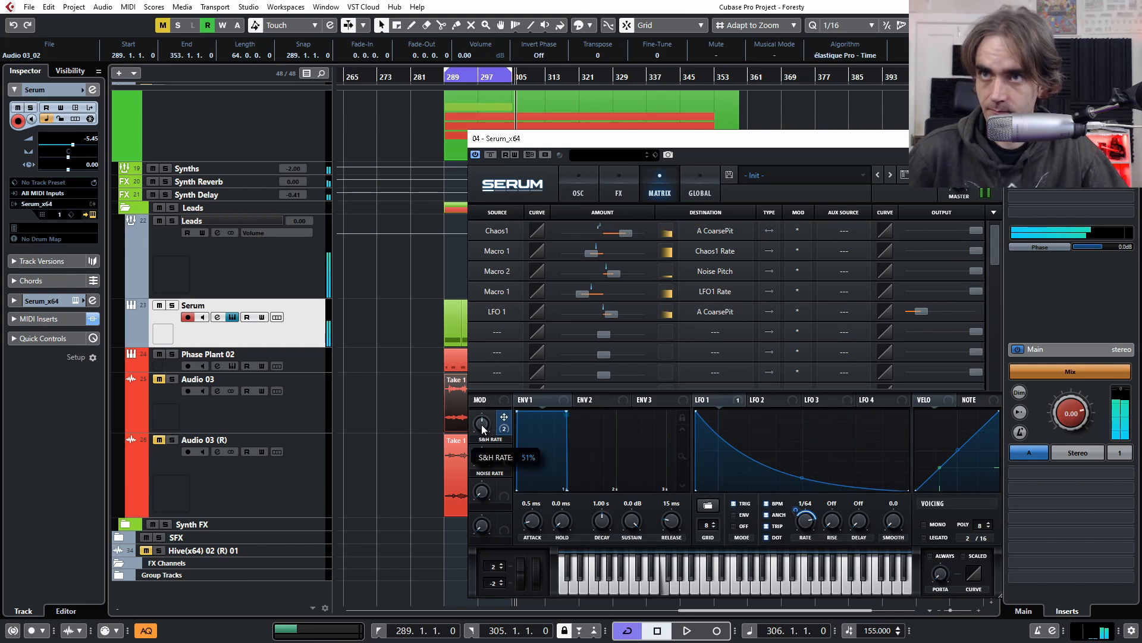
{"action": "left_click_drag", "start_coordinate": [468, 481], "coordinate": [491, 434]}
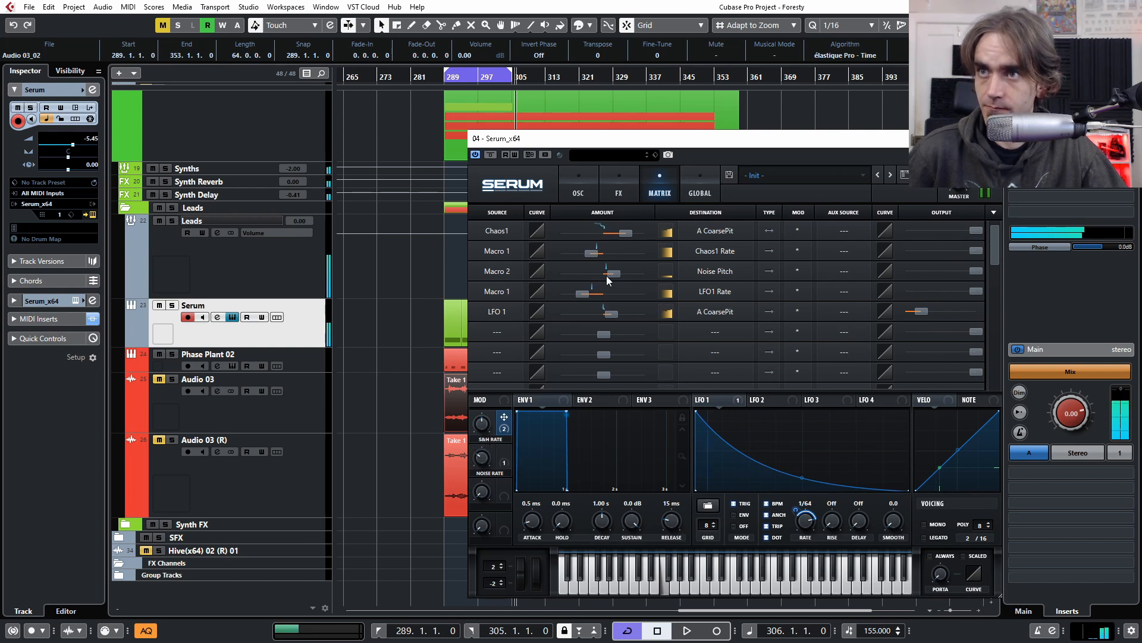
- Make Macro 3 the auxiliary source for LFO 1's coarse pitch modulation, restore full output and raise Macro 3 to 100%
{"action": "left_click", "coordinate": [589, 189]}
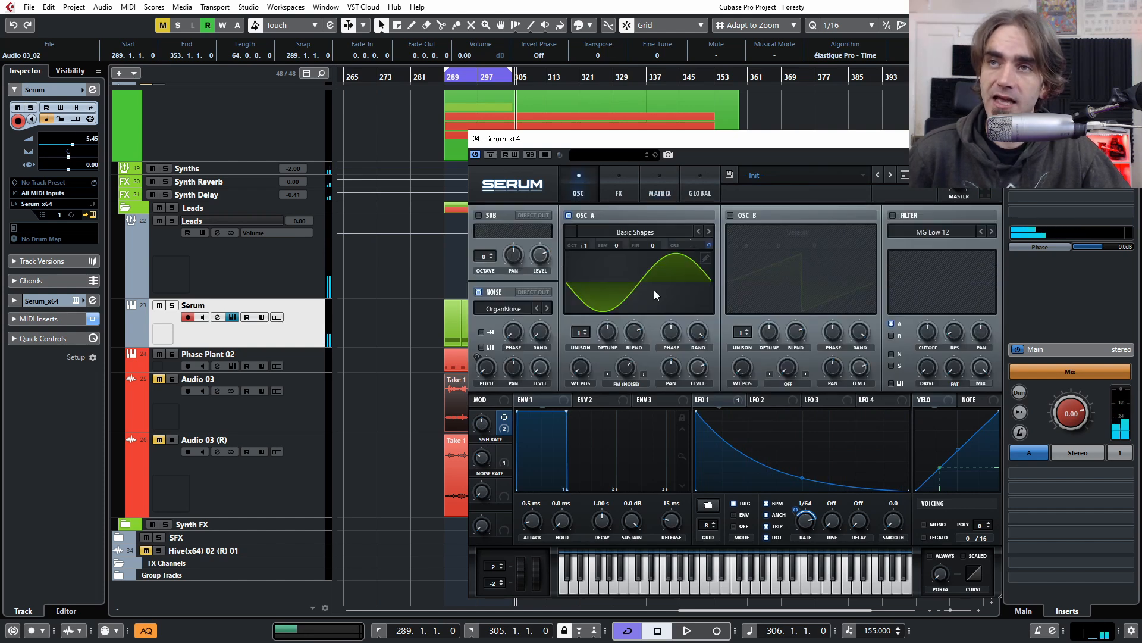
{"action": "left_click", "coordinate": [653, 182]}
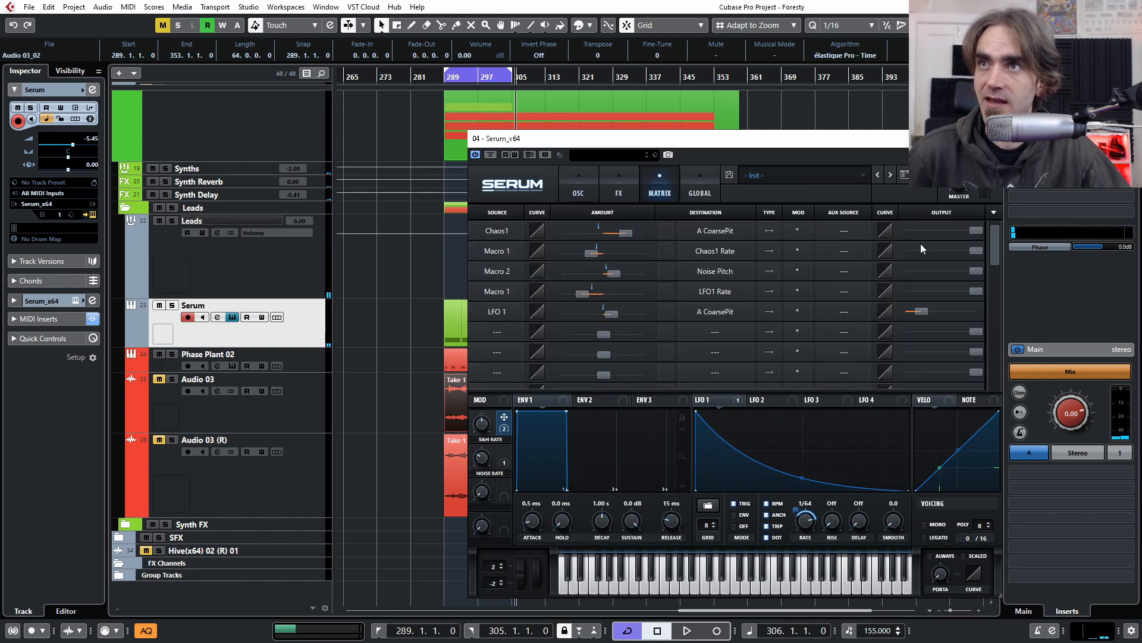
{"action": "left_click", "coordinate": [844, 311]}
{"action": "left_click", "coordinate": [844, 307]}
{"action": "left_click", "coordinate": [844, 310]}
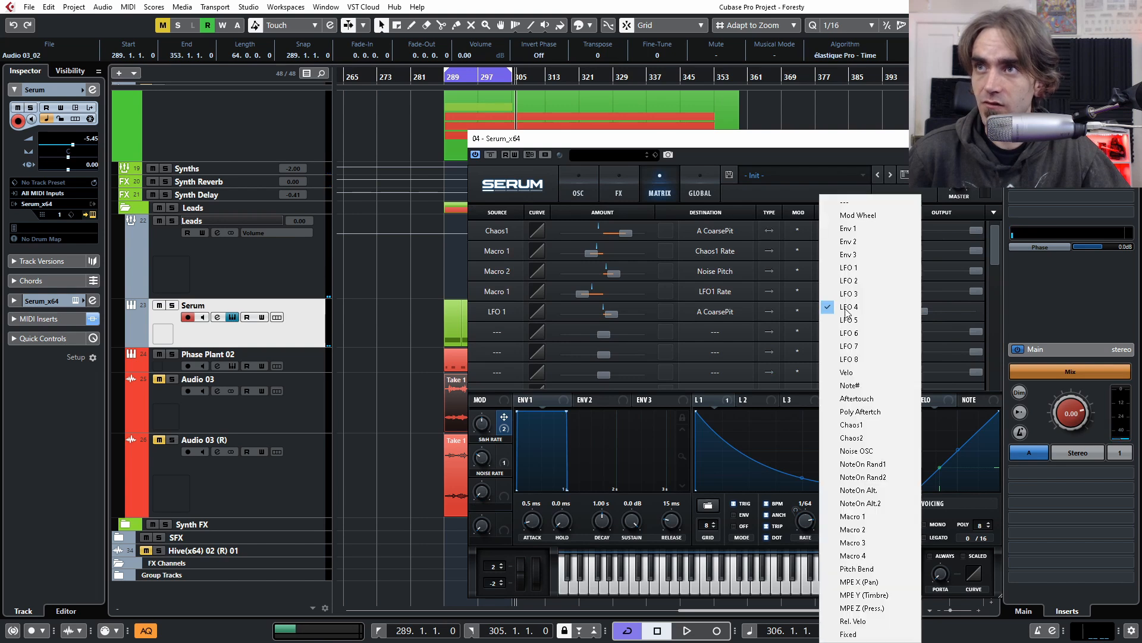
{"action": "left_click", "coordinate": [860, 542]}
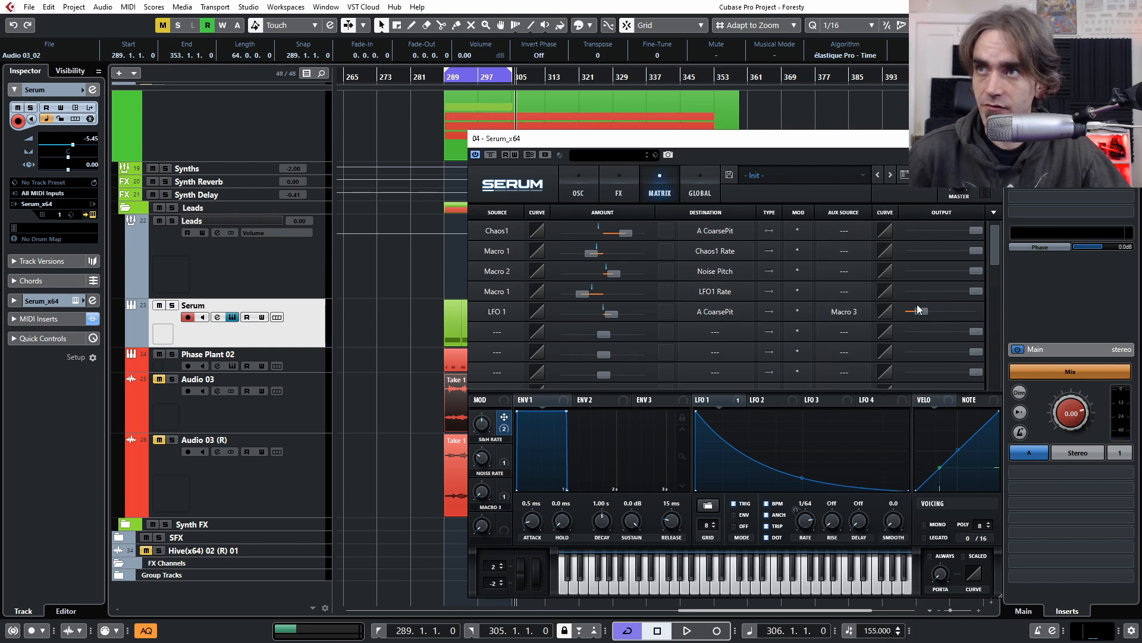
{"action": "left_click_drag", "start_coordinate": [923, 311], "coordinate": [983, 317]}
{"action": "left_click_drag", "start_coordinate": [481, 498], "coordinate": [495, 342]}
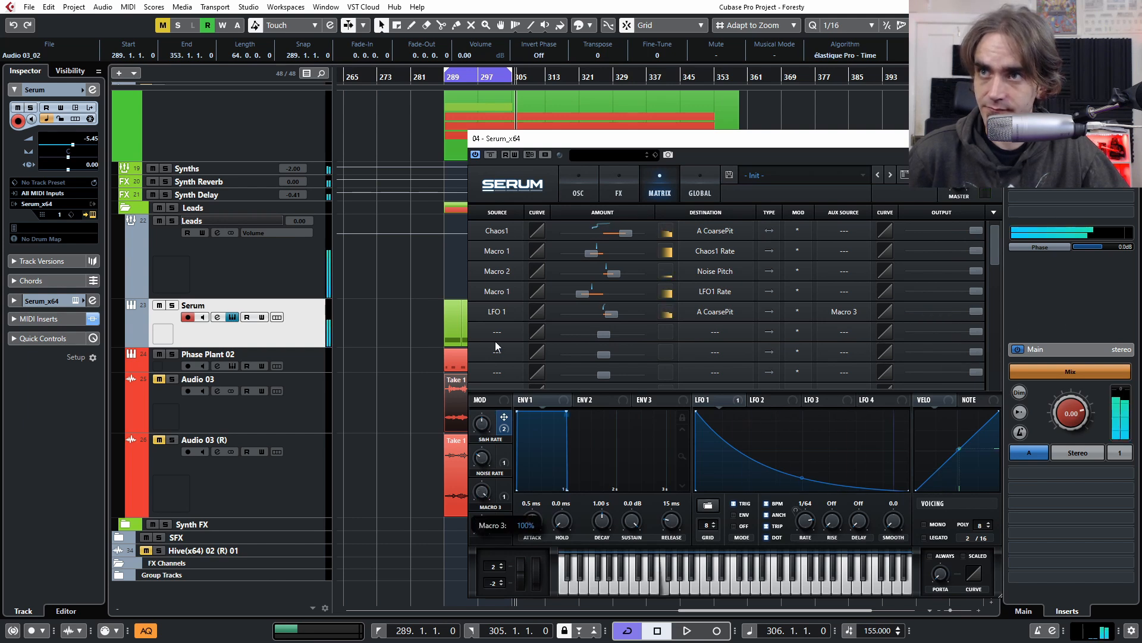
- Try a steeper falling curve on LFO 1 while sweeping the S&H RATE macro, and return it to the gentler shape
{"action": "left_click_drag", "start_coordinate": [801, 477], "coordinate": [791, 494]}
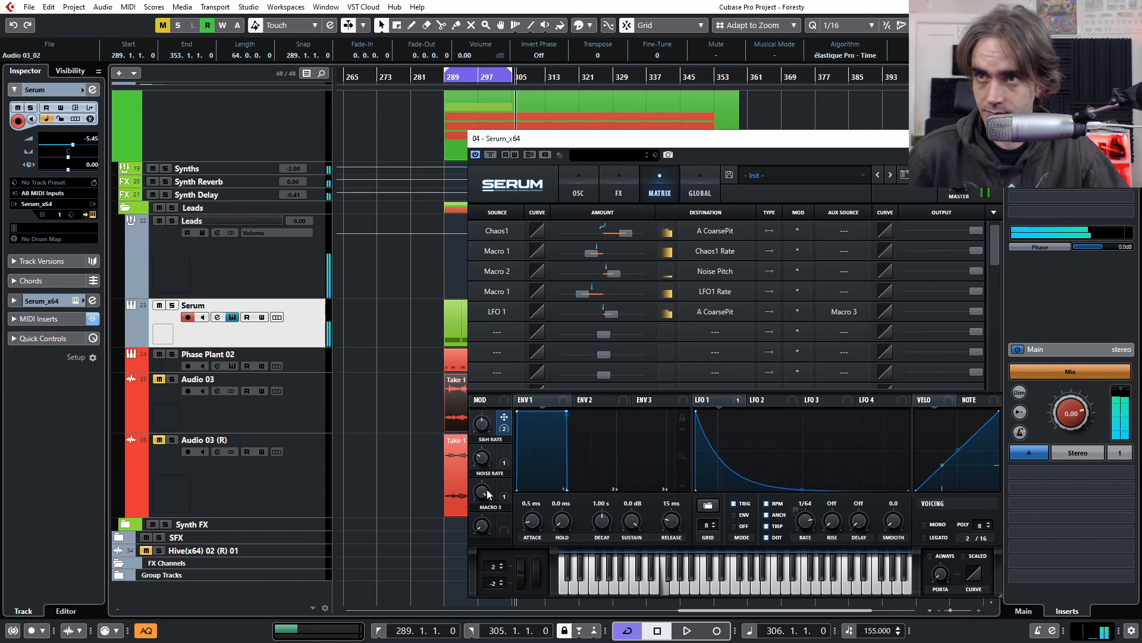
{"action": "mouse_move", "coordinate": [478, 438]}
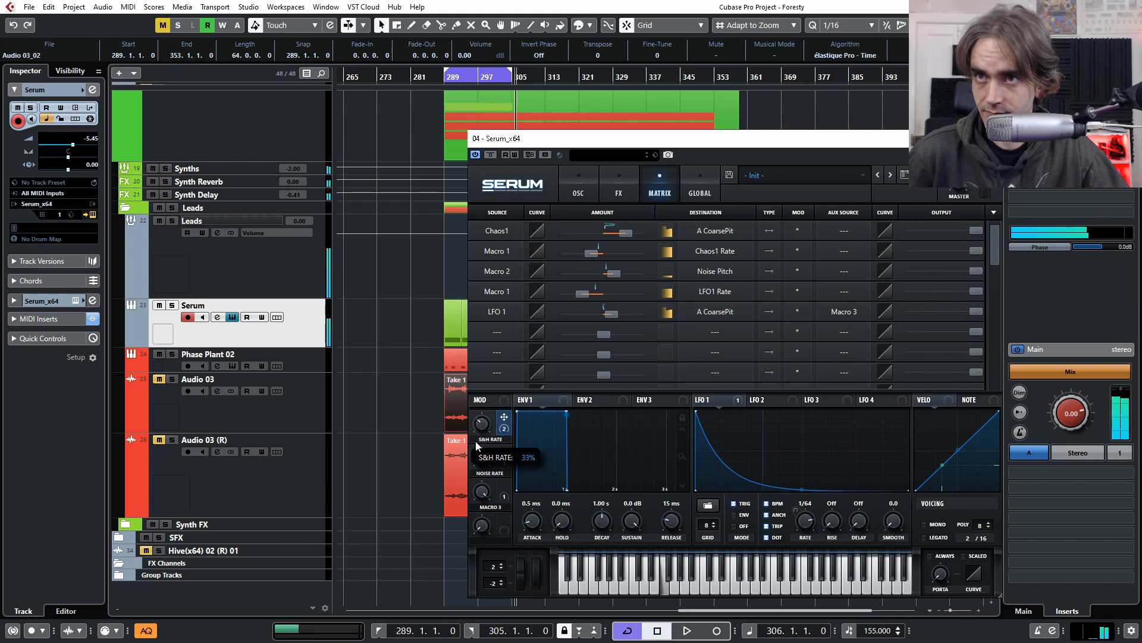
{"action": "mouse_move", "coordinate": [475, 448]}
{"action": "left_mouse_down"}
{"action": "mouse_move", "coordinate": [473, 467]}
{"action": "mouse_move", "coordinate": [466, 433]}
{"action": "left_mouse_up"}
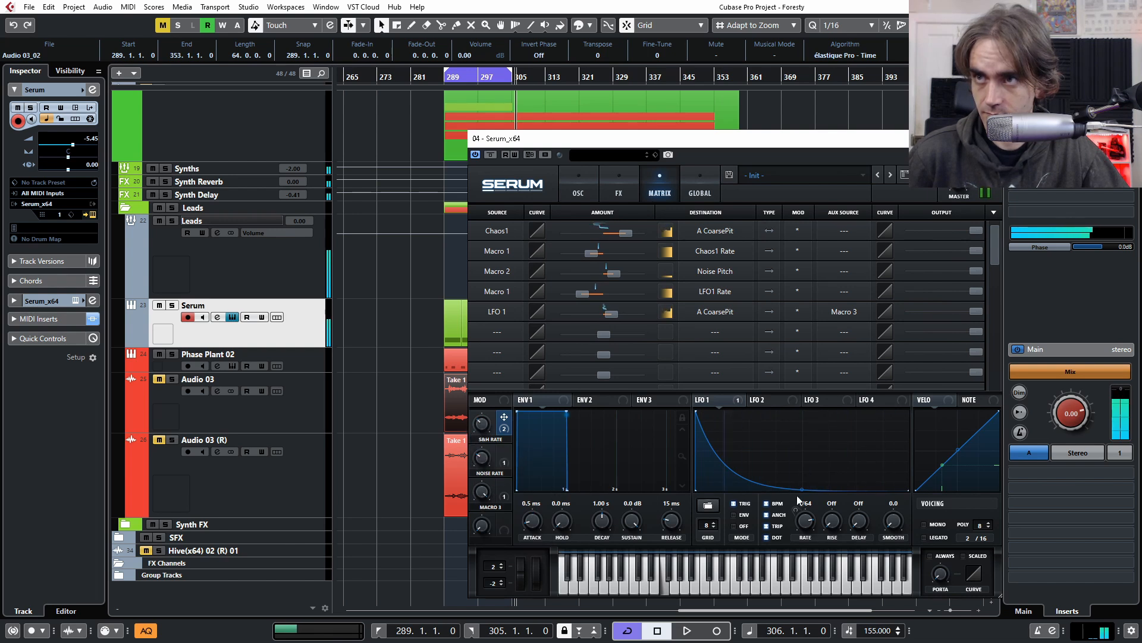
{"action": "mouse_move", "coordinate": [800, 488]}
{"action": "left_mouse_down"}
{"action": "mouse_move", "coordinate": [804, 437]}
{"action": "mouse_move", "coordinate": [802, 476]}
{"action": "left_mouse_up"}
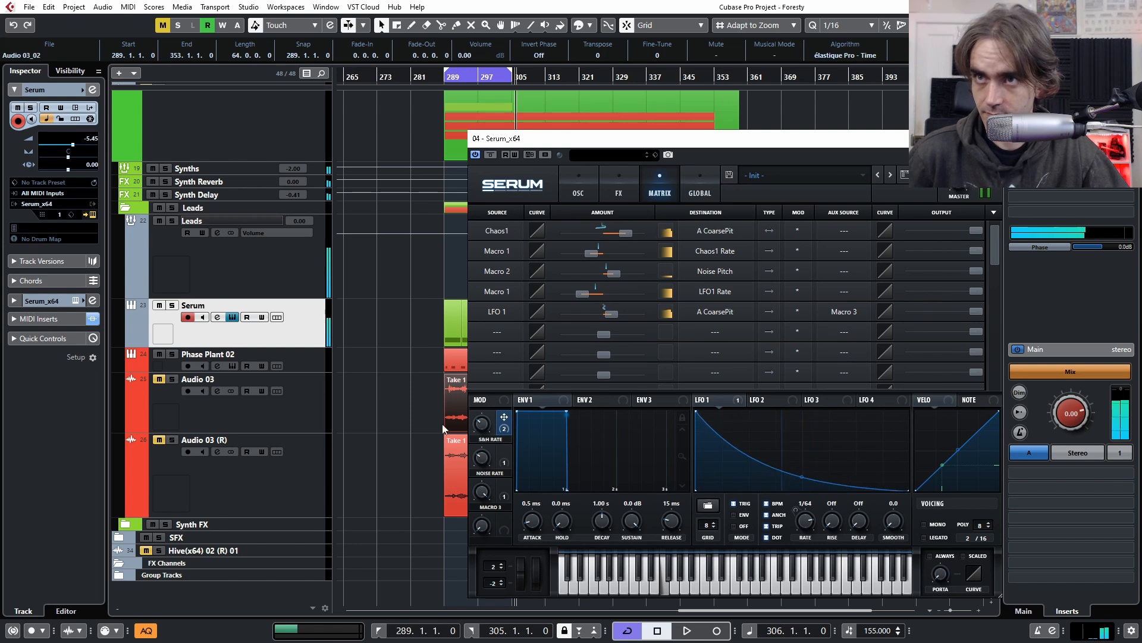
- Lower Macro 3, readjust the S&H RATE macro and rename Macro 3 as Env
{"action": "left_click_drag", "start_coordinate": [487, 493], "coordinate": [488, 519]}
{"action": "left_click_drag", "start_coordinate": [488, 424], "coordinate": [491, 426]}
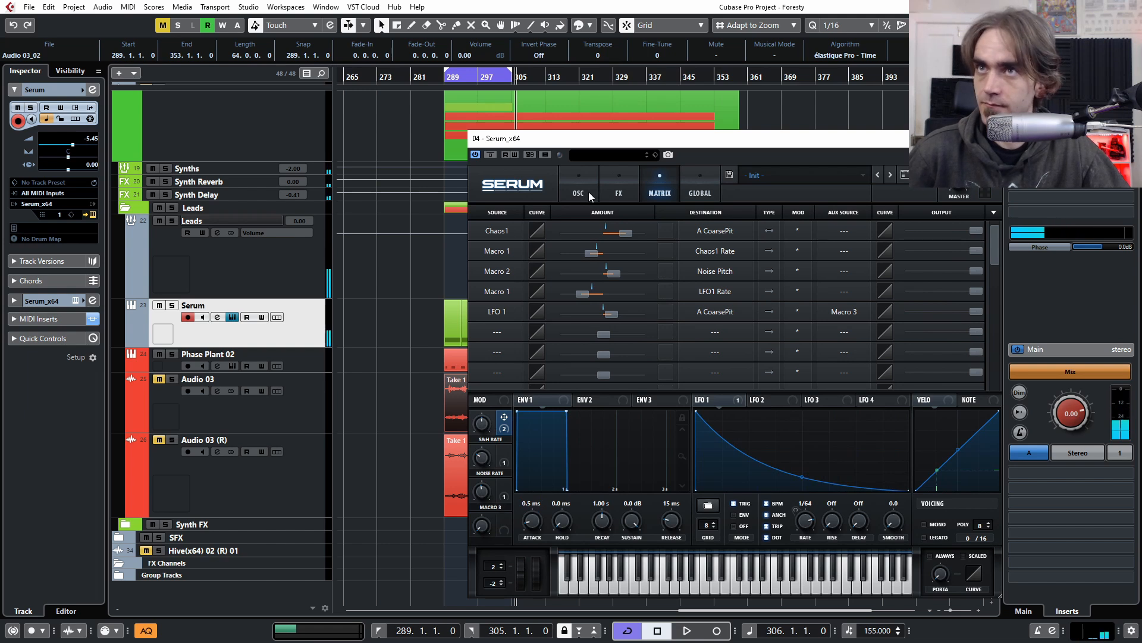
{"action": "double_click", "coordinate": [490, 507]}
{"action": "type", "text": "EWnv"}
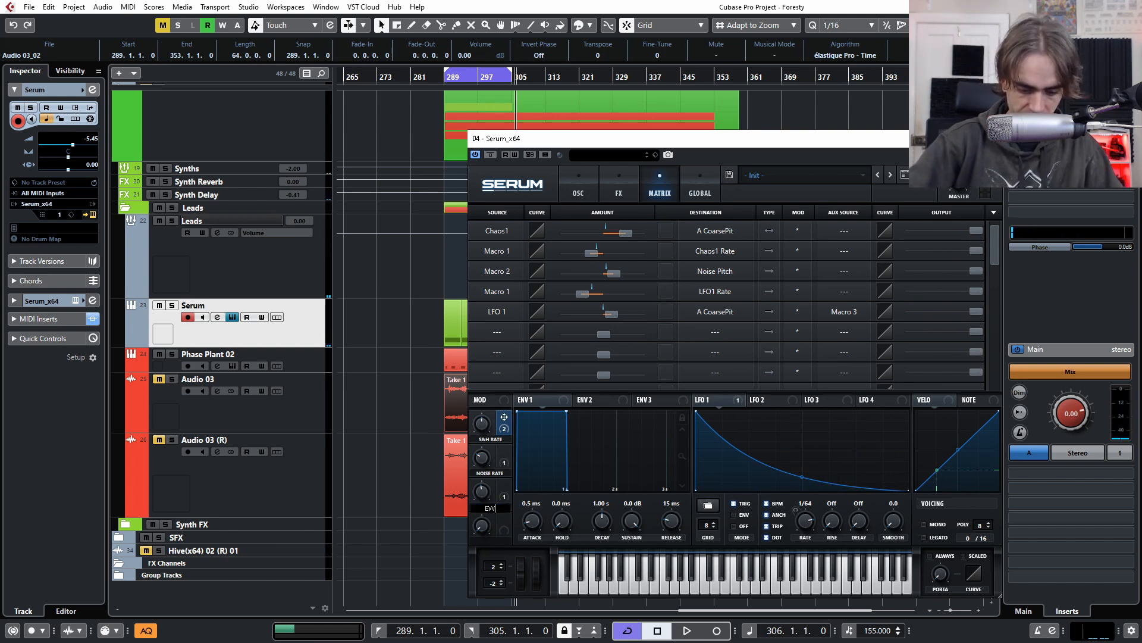
{"action": "key", "text": "BackSpace"}
{"action": "key", "text": "BackSpace"}
{"action": "key", "text": "BackSpace"}
{"action": "key", "text": "BackSpace"}
{"action": "type", "text": "Env"}
{"action": "key", "text": "Return"}
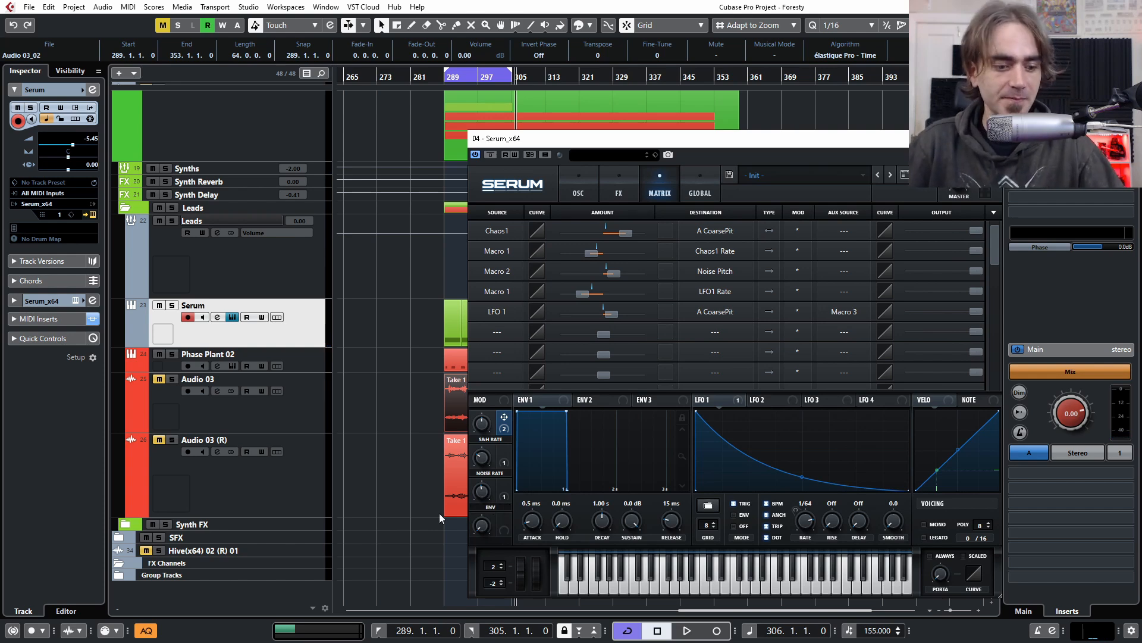
- Increase the Chaos 1 modulation amount on oscillator A's coarse pitch slightly
{"action": "left_click", "coordinate": [572, 181]}
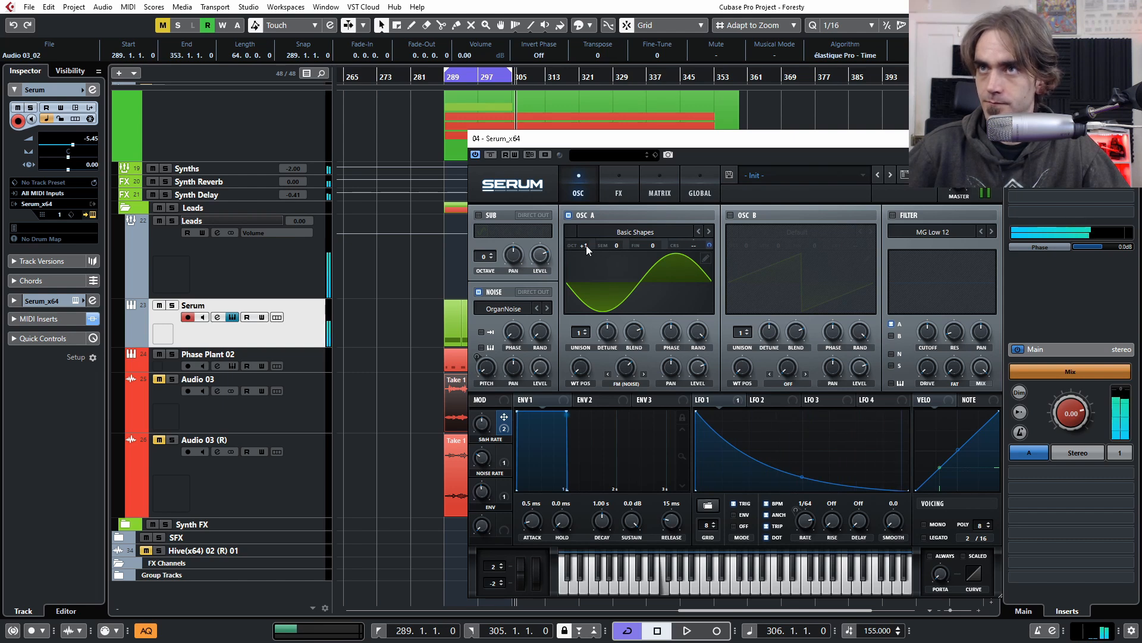
{"action": "left_click", "coordinate": [660, 192]}
{"action": "left_click_drag", "start_coordinate": [626, 234], "coordinate": [632, 234]}
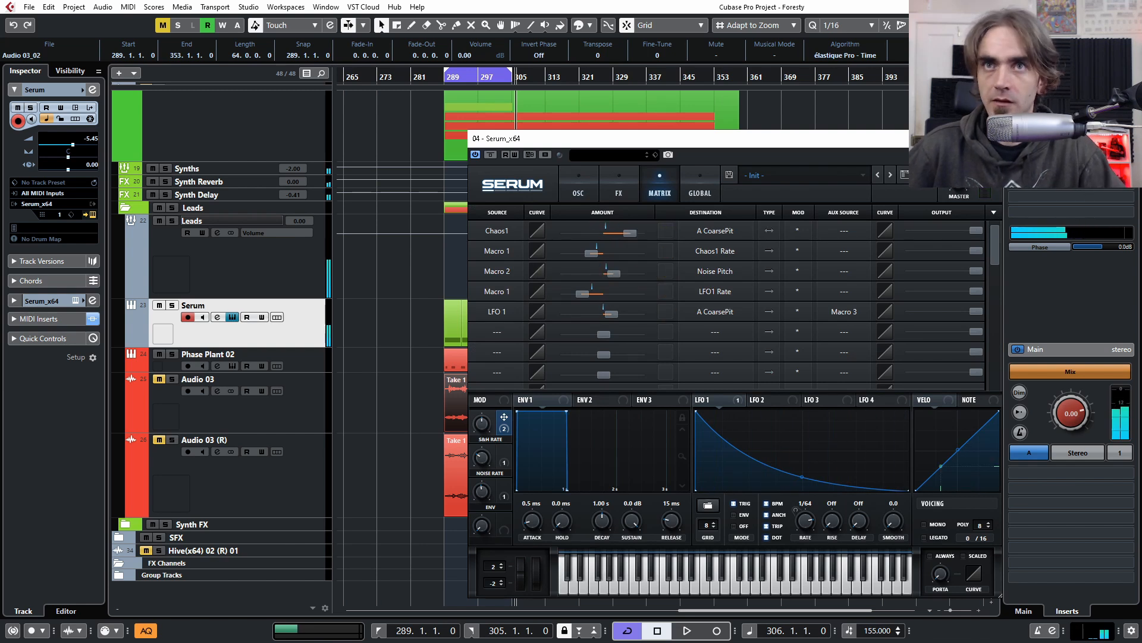
- Enable the Phaser effect and adjust its frequency, depth, feedback and phase
{"action": "left_click", "coordinate": [622, 179]}
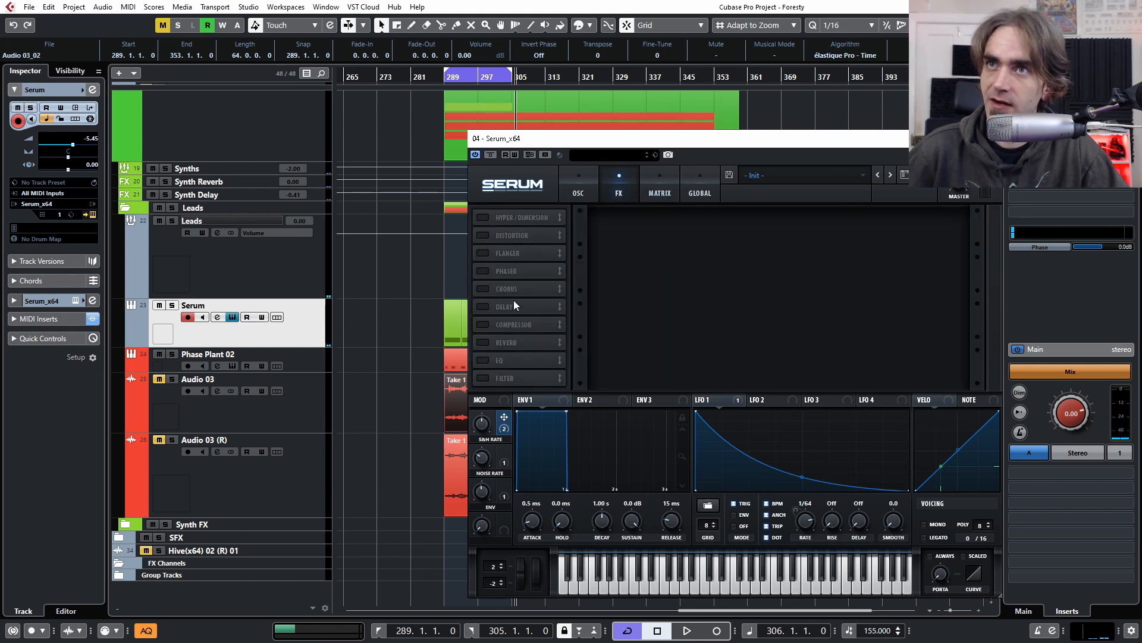
{"action": "left_click", "coordinate": [484, 271]}
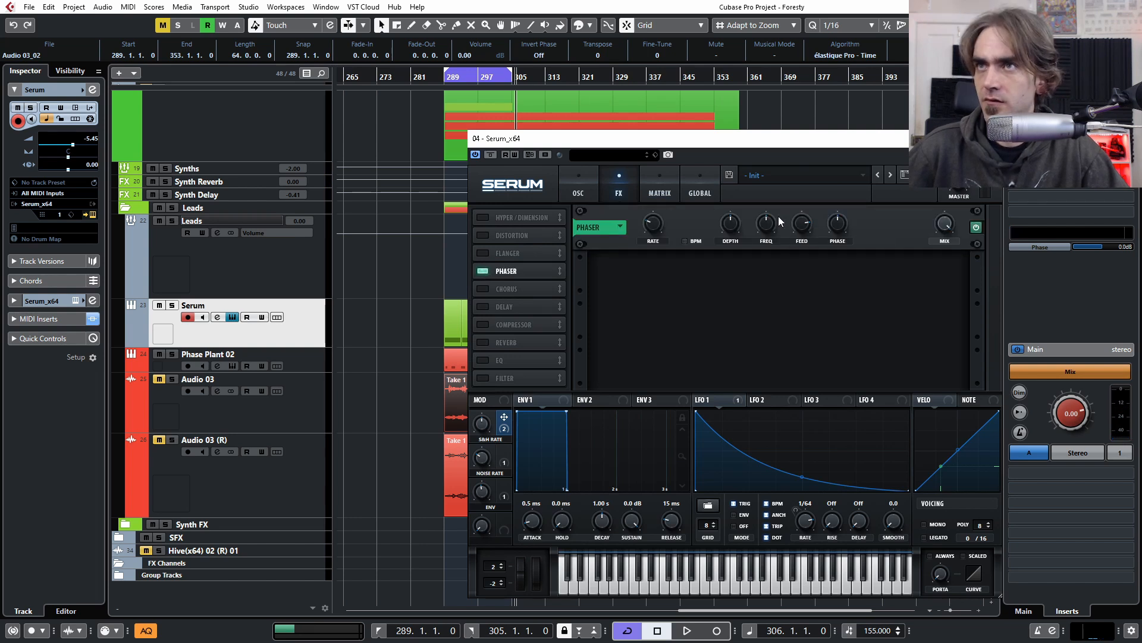
{"action": "left_click_drag", "start_coordinate": [774, 222], "coordinate": [742, 197]}
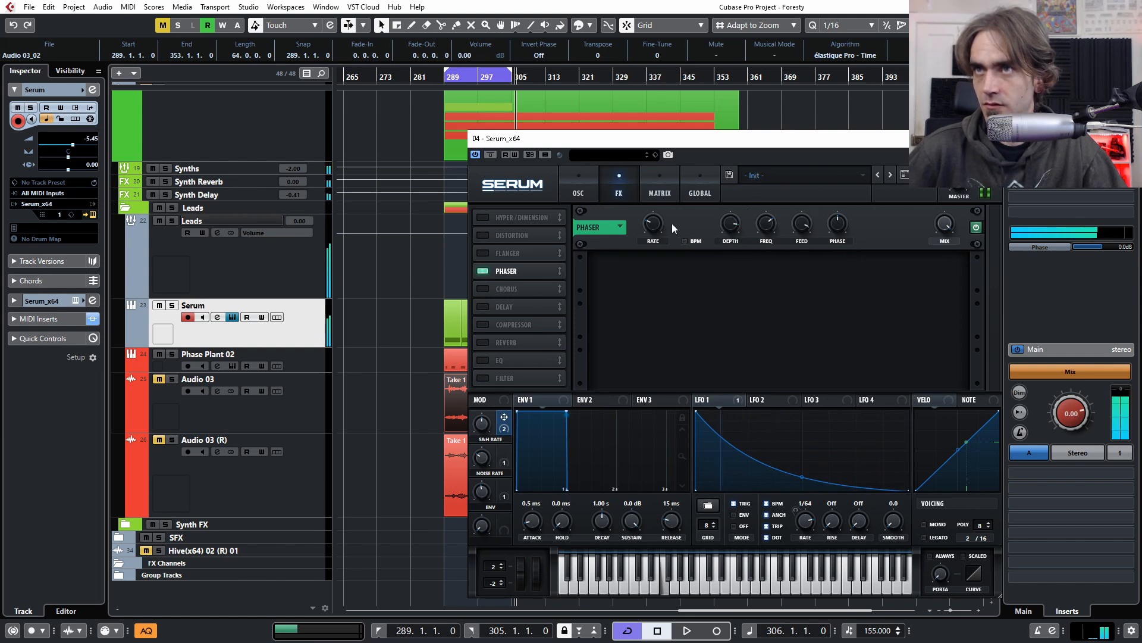
{"action": "double_click", "coordinate": [837, 224]}
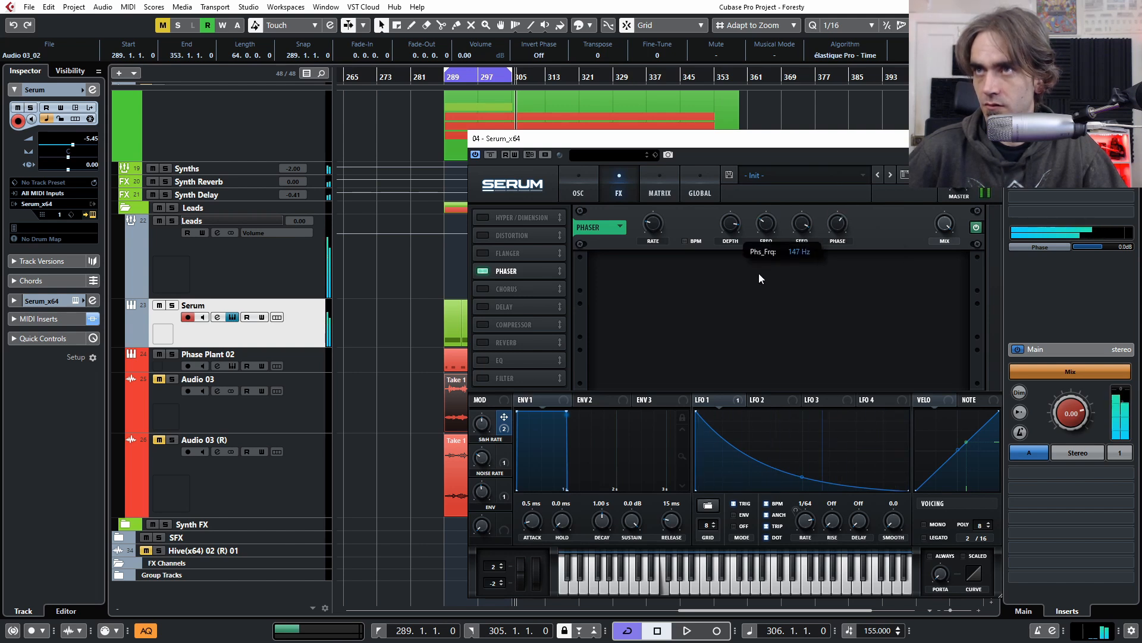
{"action": "left_click_drag", "start_coordinate": [767, 225], "coordinate": [769, 240]}
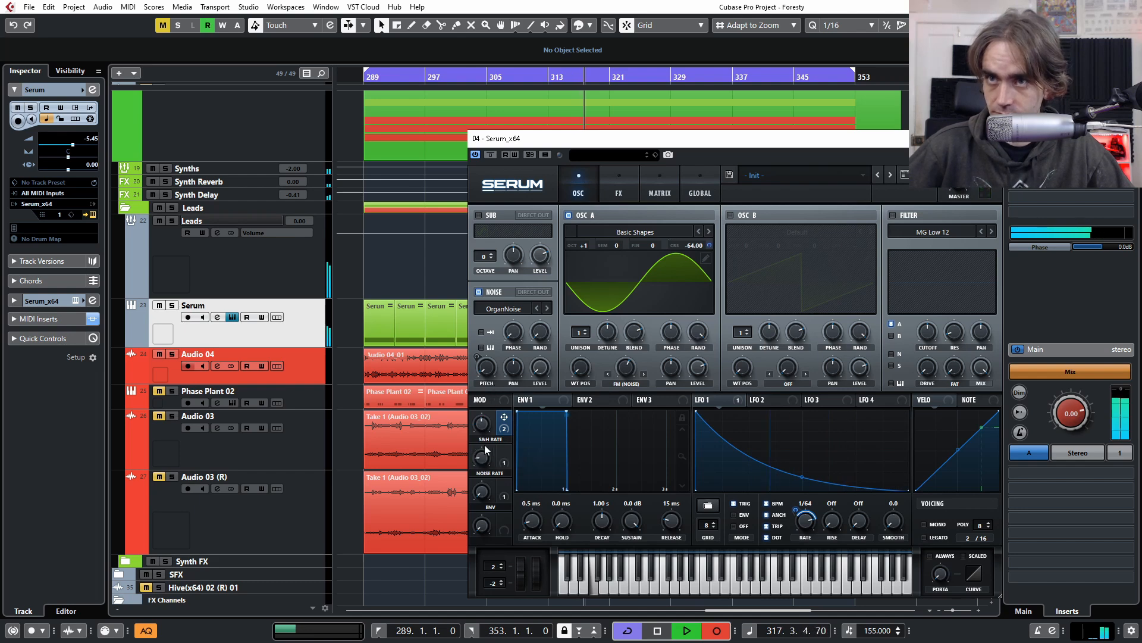
- Sweep oscillator A's coarse pitch widely up and down as part of the recorded Serum performance
{"action": "left_click_drag", "start_coordinate": [689, 244], "coordinate": [701, 181]}
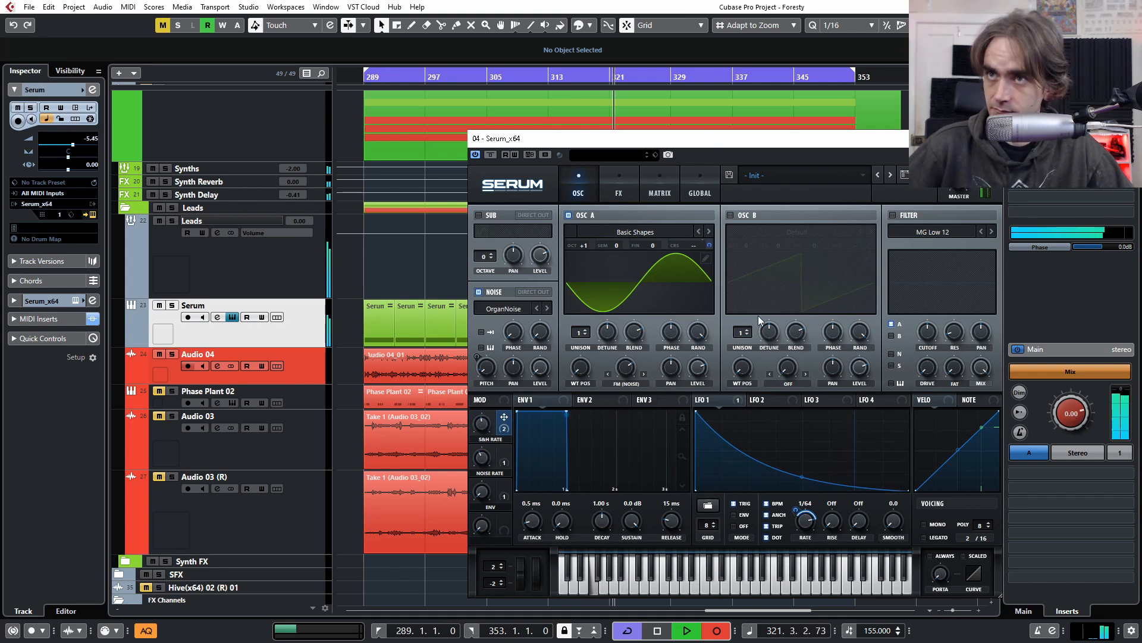
{"action": "mouse_move", "coordinate": [483, 468]}
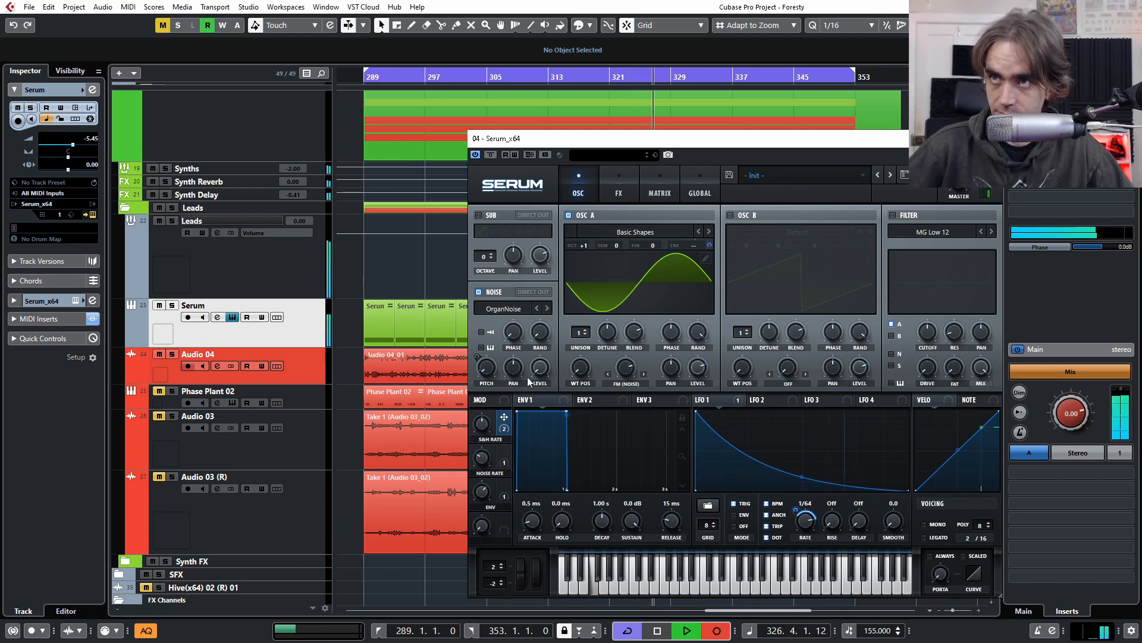
{"action": "left_click_drag", "start_coordinate": [693, 245], "coordinate": [694, 230]}
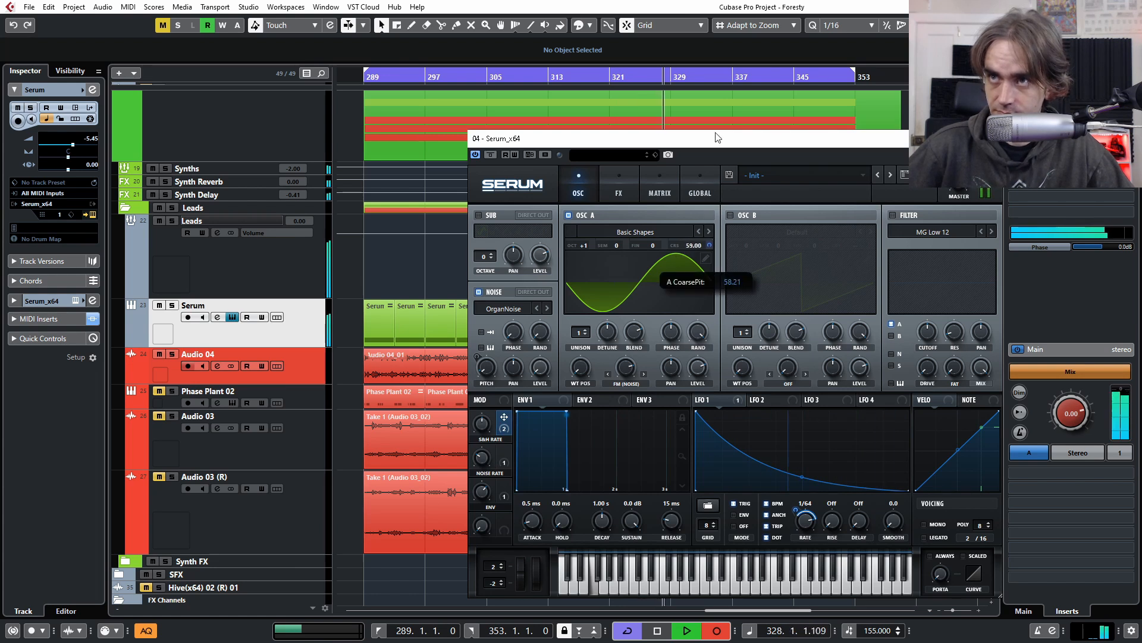
{"action": "left_click_drag", "start_coordinate": [704, 244], "coordinate": [697, 281]}
{"action": "left_click_drag", "start_coordinate": [692, 332], "coordinate": [691, 360]}
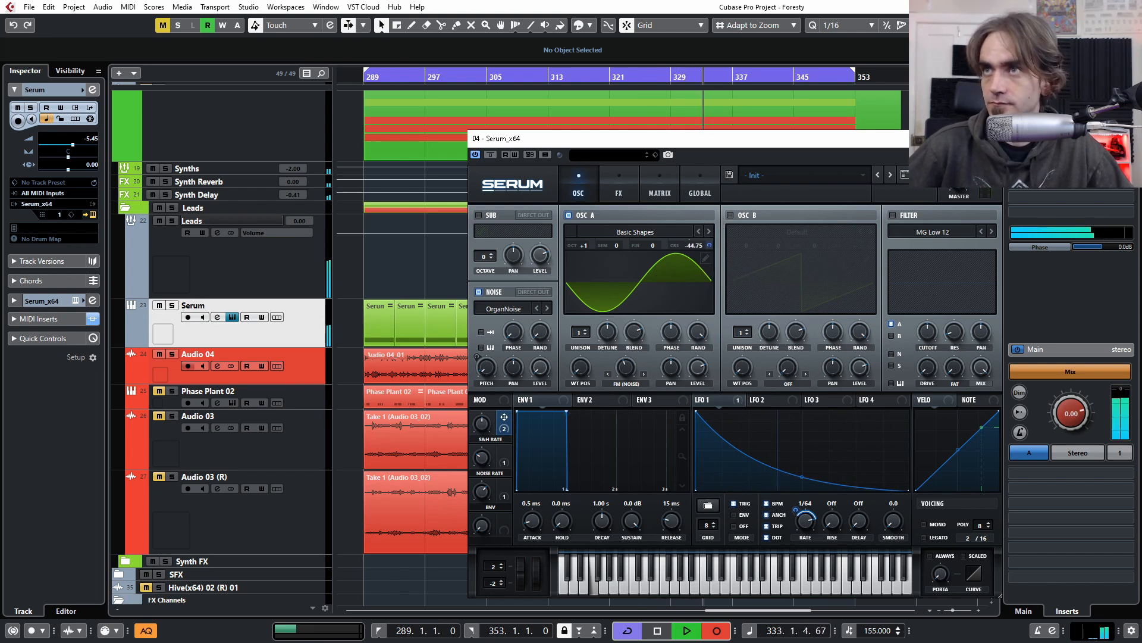
- Stop the recording and replay the looped section with the Serum track muted
{"action": "left_click", "coordinate": [990, 138]}
{"action": "key", "text": "space"}
{"action": "key", "text": "space"}
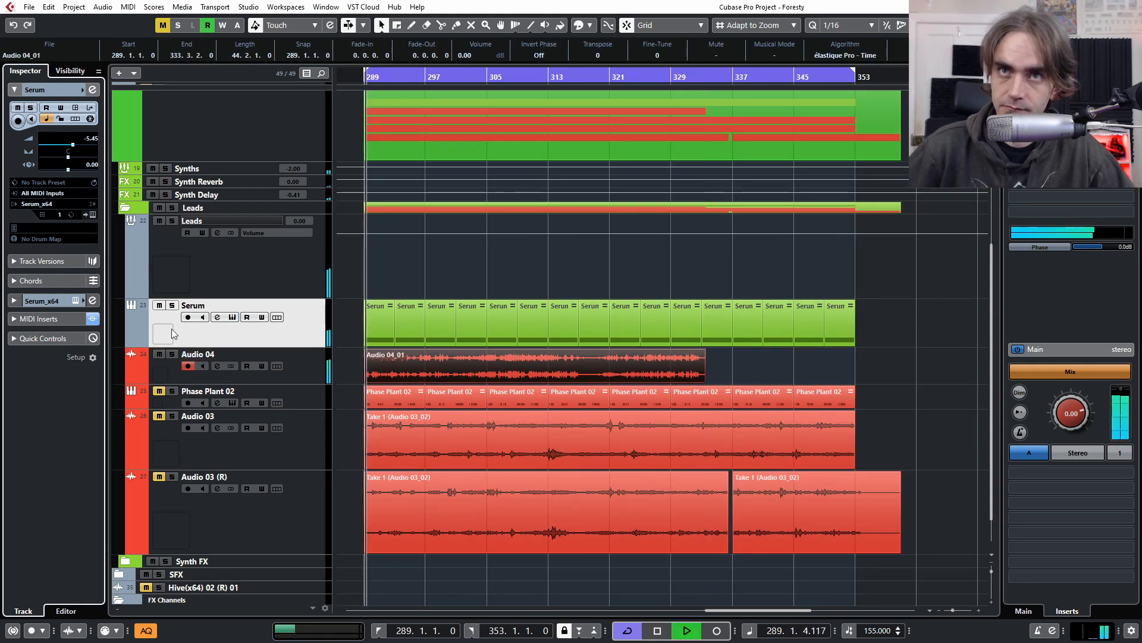
{"action": "left_click", "coordinate": [160, 305]}
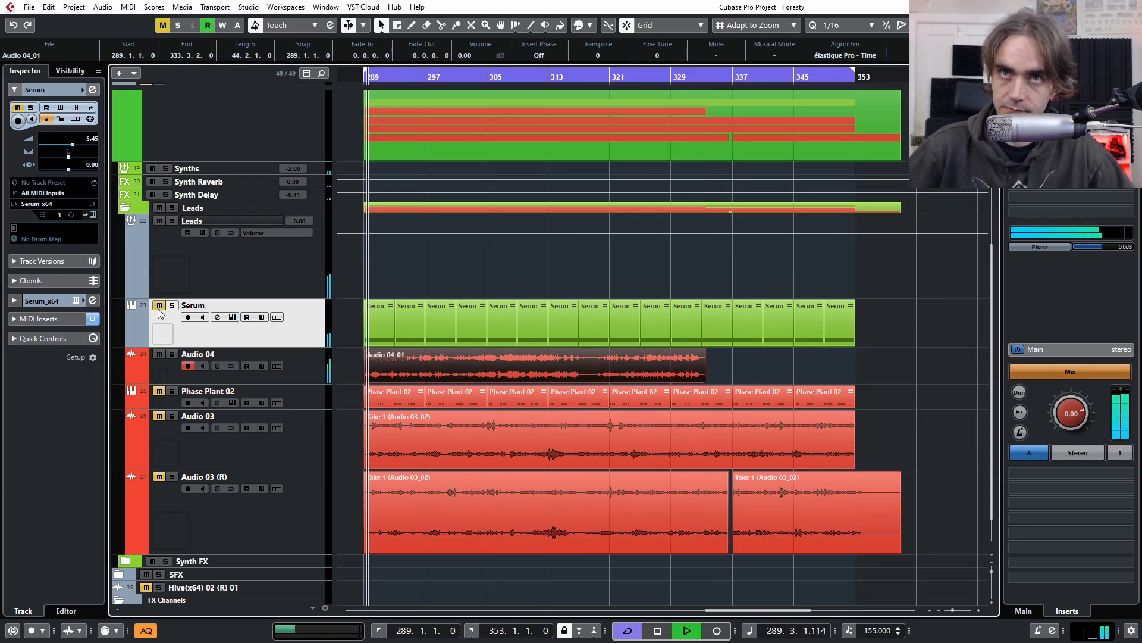
- Insert the chrisGlitch effect on the Audio 04 track's channel
{"action": "left_click", "coordinate": [307, 381]}
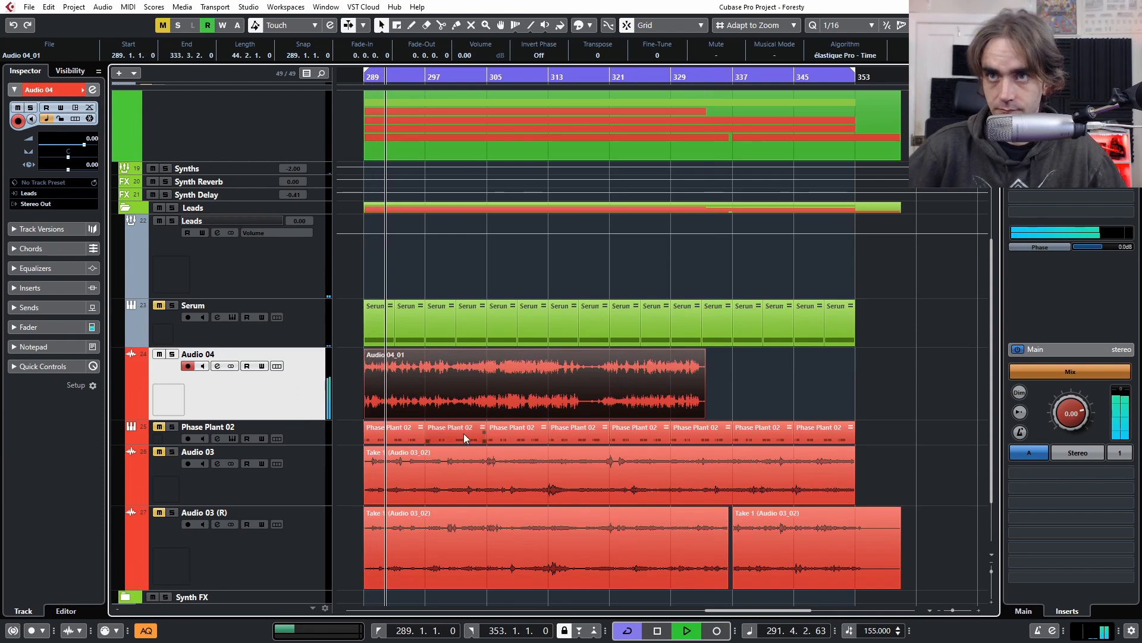
{"action": "left_click", "coordinate": [92, 90]}
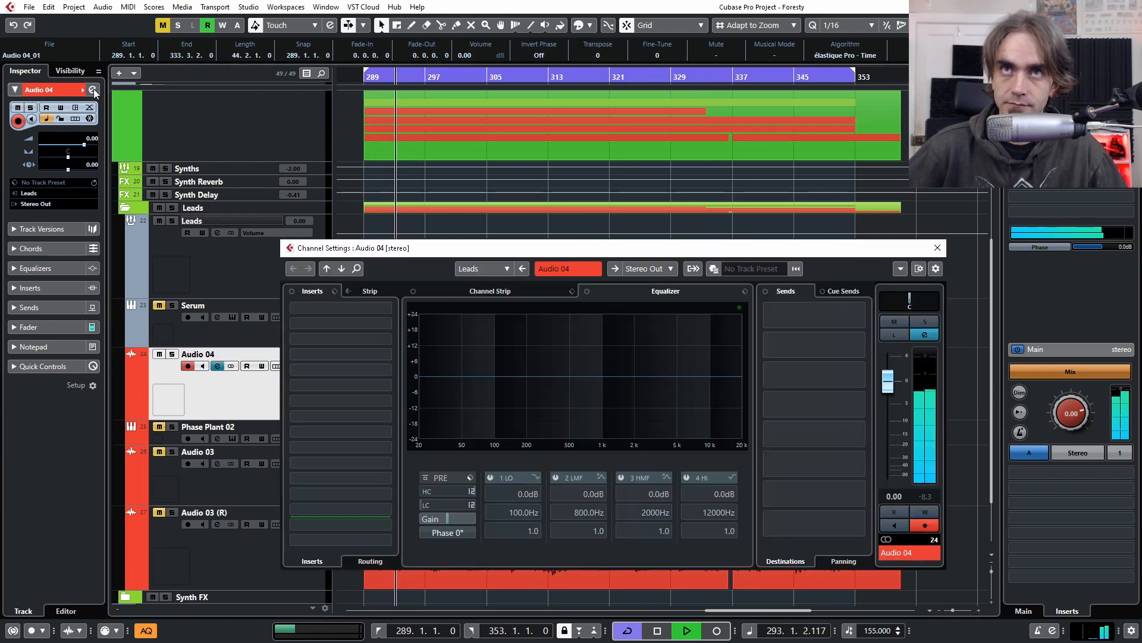
{"action": "left_click", "coordinate": [340, 310]}
{"action": "type", "text": "chi"}
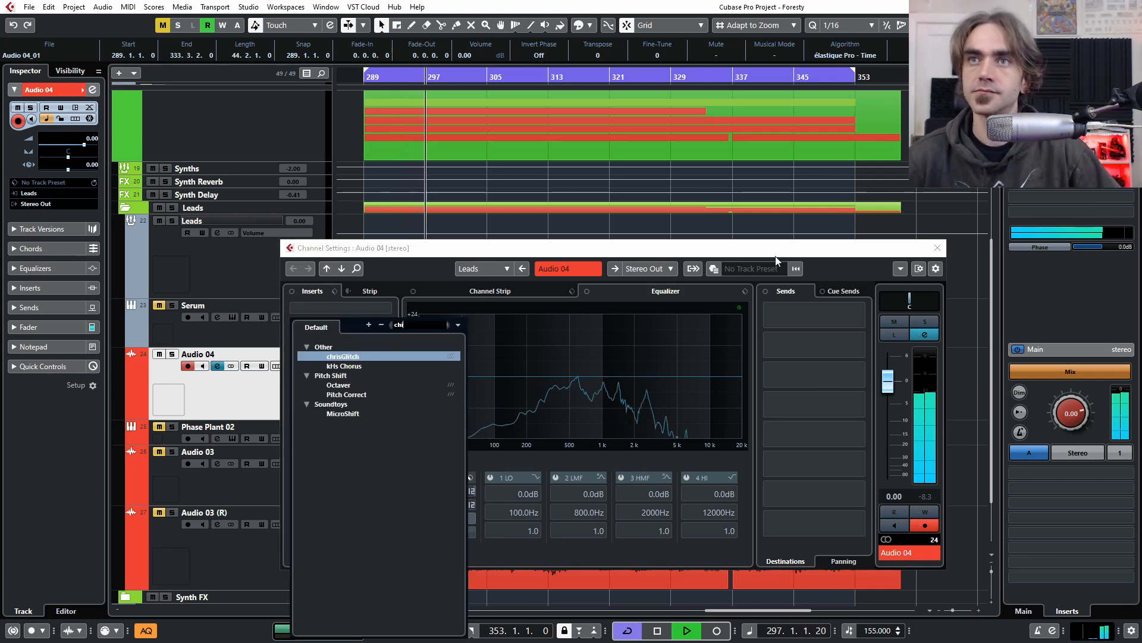
{"action": "double_click", "coordinate": [343, 356]}
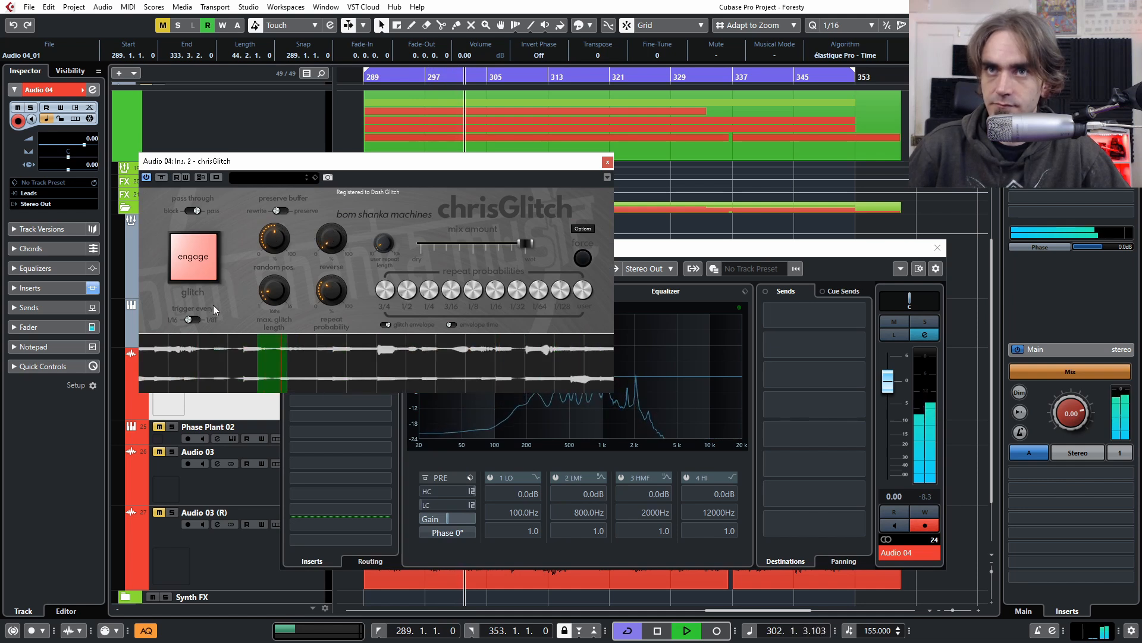
- In chrisGlitch, set the 1/32 repeat probability to about 57.2%, raise the overall repeat probability and lower the mix amount
{"action": "mouse_move", "coordinate": [337, 292]}
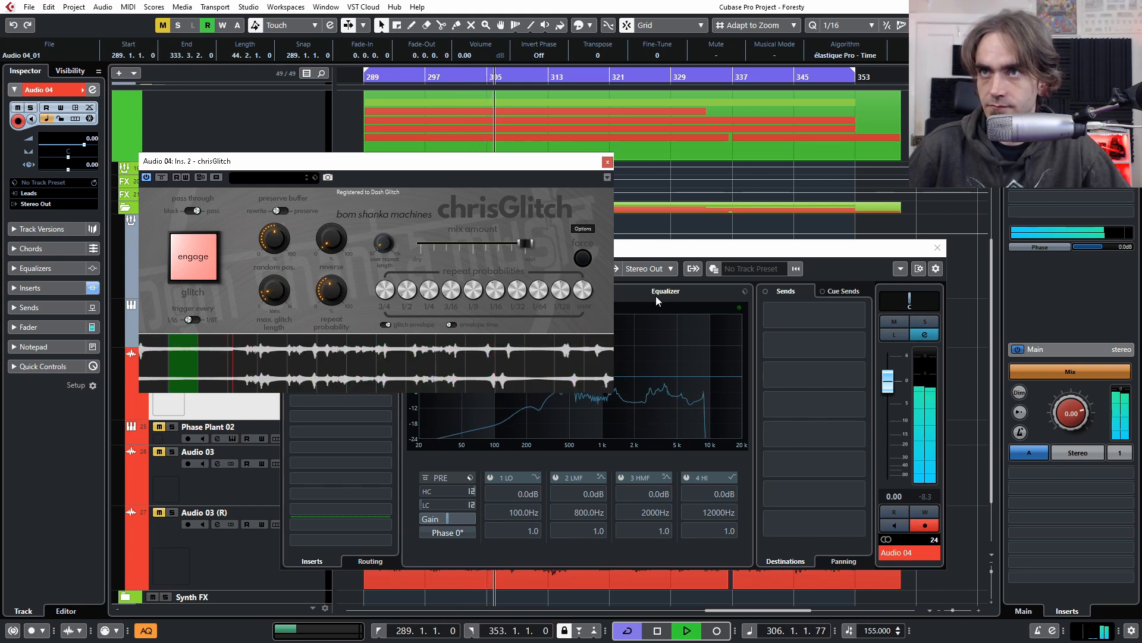
{"action": "mouse_move", "coordinate": [565, 290]}
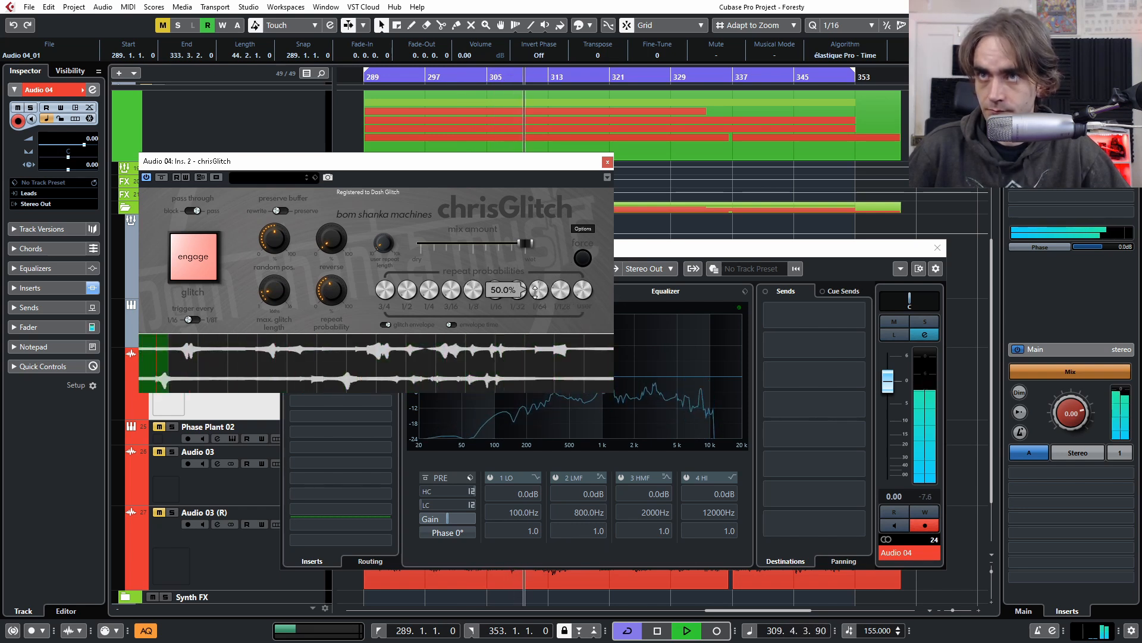
{"action": "left_click_drag", "start_coordinate": [521, 296], "coordinate": [521, 286]}
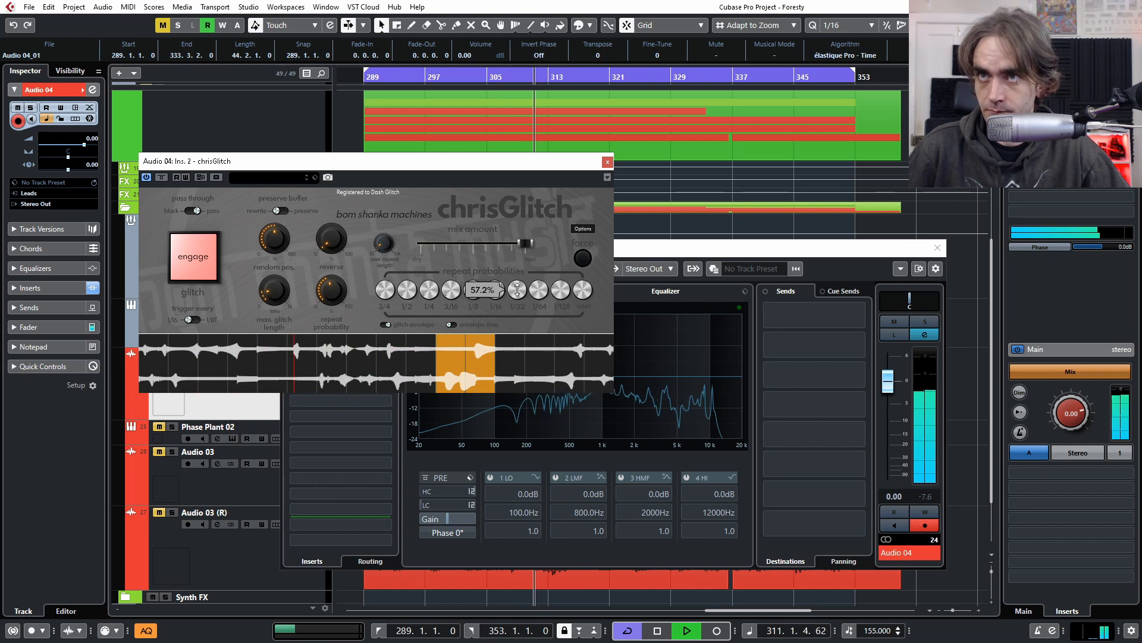
{"action": "left_click_drag", "start_coordinate": [343, 287], "coordinate": [345, 259]}
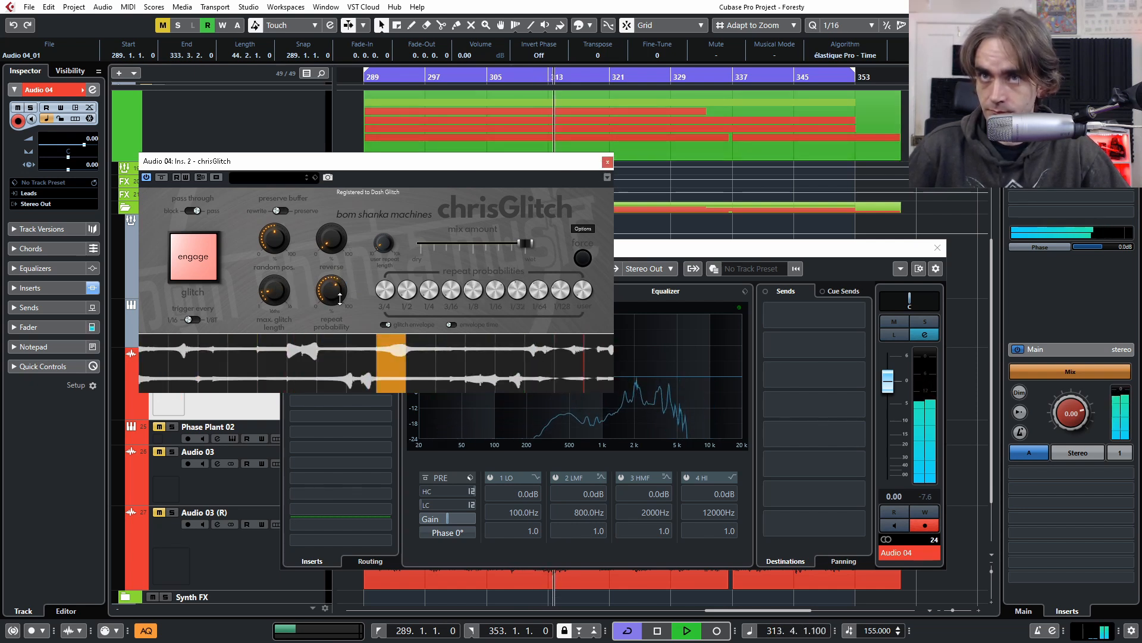
{"action": "left_click_drag", "start_coordinate": [525, 243], "coordinate": [458, 241]}
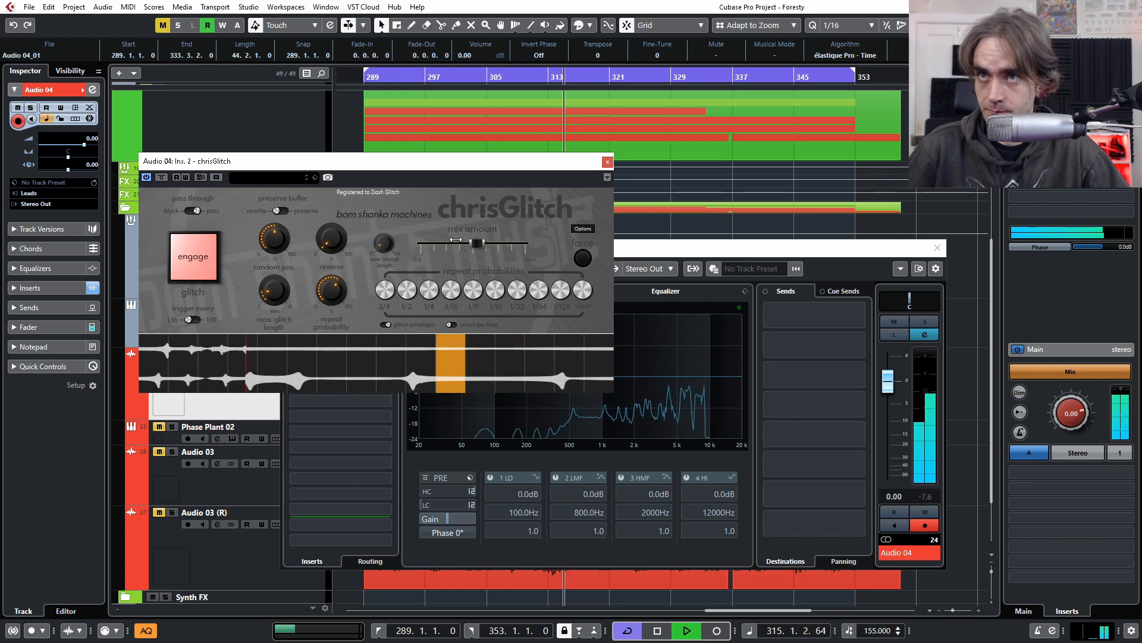
{"action": "left_click", "coordinate": [607, 162]}
- Cut Audio 04's EQ by 6.4 dB at 2579 Hz and 3.9 dB at 3243 Hz, and enable a 36 dB/Oct low cut with a raised frequency
{"action": "left_click_drag", "start_coordinate": [714, 390], "coordinate": [647, 394]}
{"action": "left_click", "coordinate": [657, 387]}
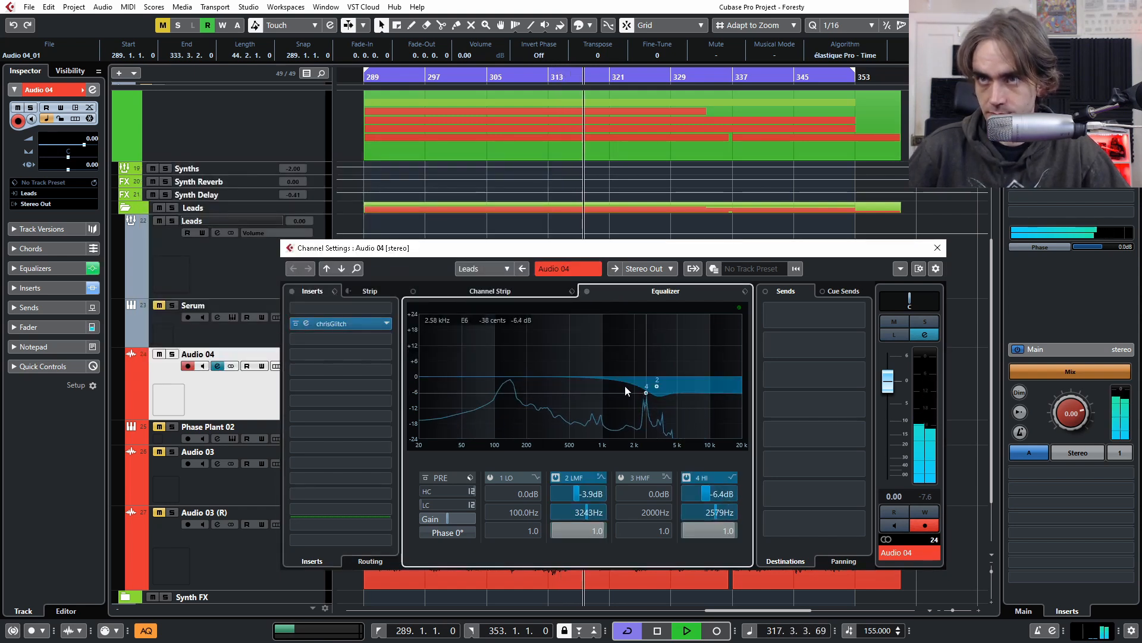
{"action": "left_click", "coordinate": [471, 504]}
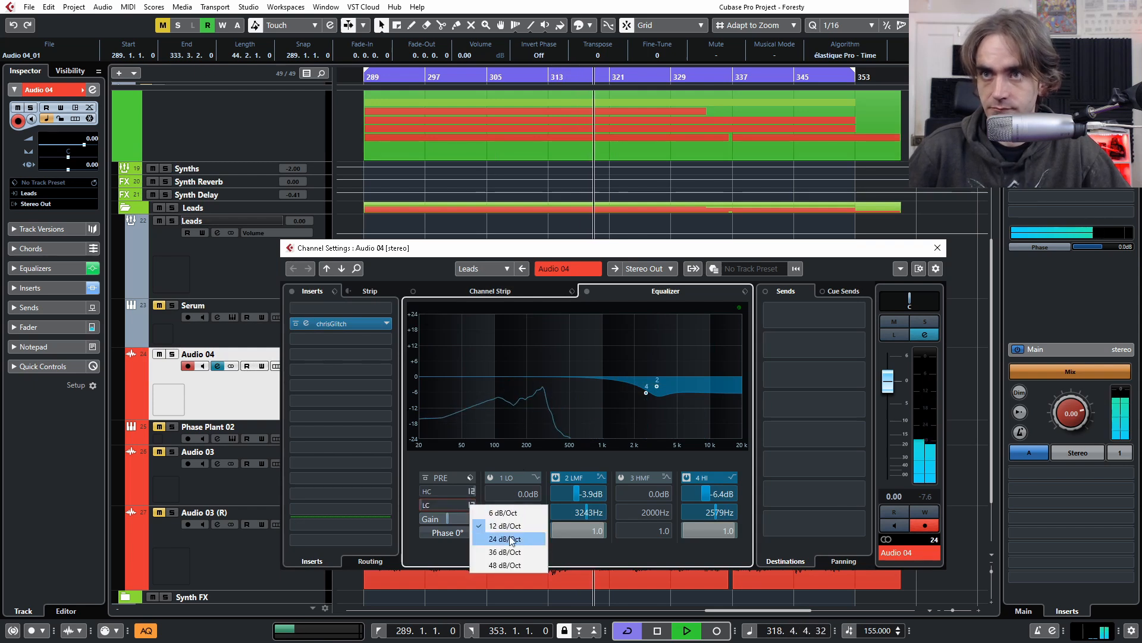
{"action": "left_click", "coordinate": [504, 551]}
{"action": "left_click", "coordinate": [450, 505]}
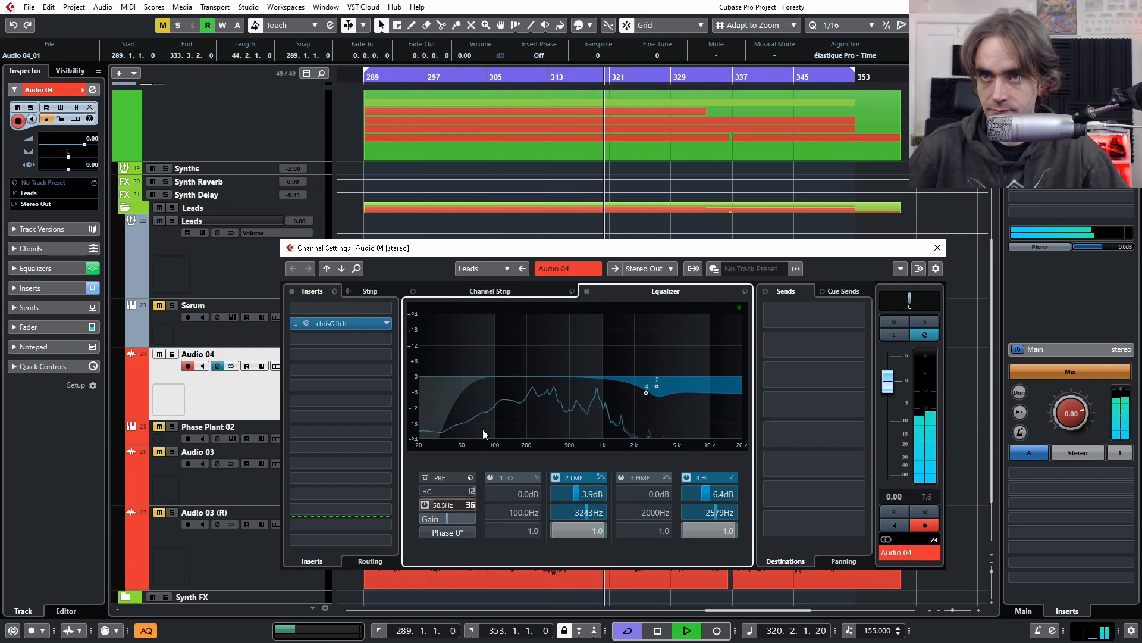
{"action": "left_click_drag", "start_coordinate": [452, 504], "coordinate": [476, 476]}
- Change Audio 04's first EQ band to a high-pass filter and set it to about 438.1 Hz
{"action": "left_click", "coordinate": [536, 477]}
{"action": "left_click", "coordinate": [573, 517]}
{"action": "left_click", "coordinate": [491, 478]}
{"action": "left_click_drag", "start_coordinate": [511, 513], "coordinate": [517, 505]}
- Add sends from Audio 04 to Synth Delay and Synth Reverb
{"action": "left_click", "coordinate": [802, 344]}
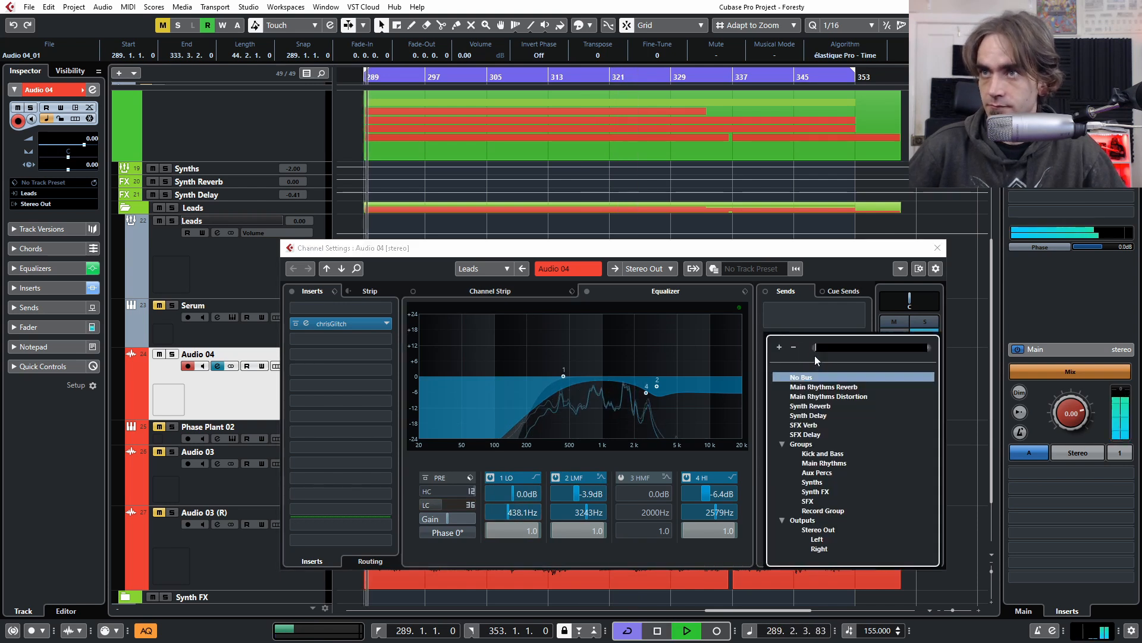
{"action": "left_click", "coordinate": [814, 415]}
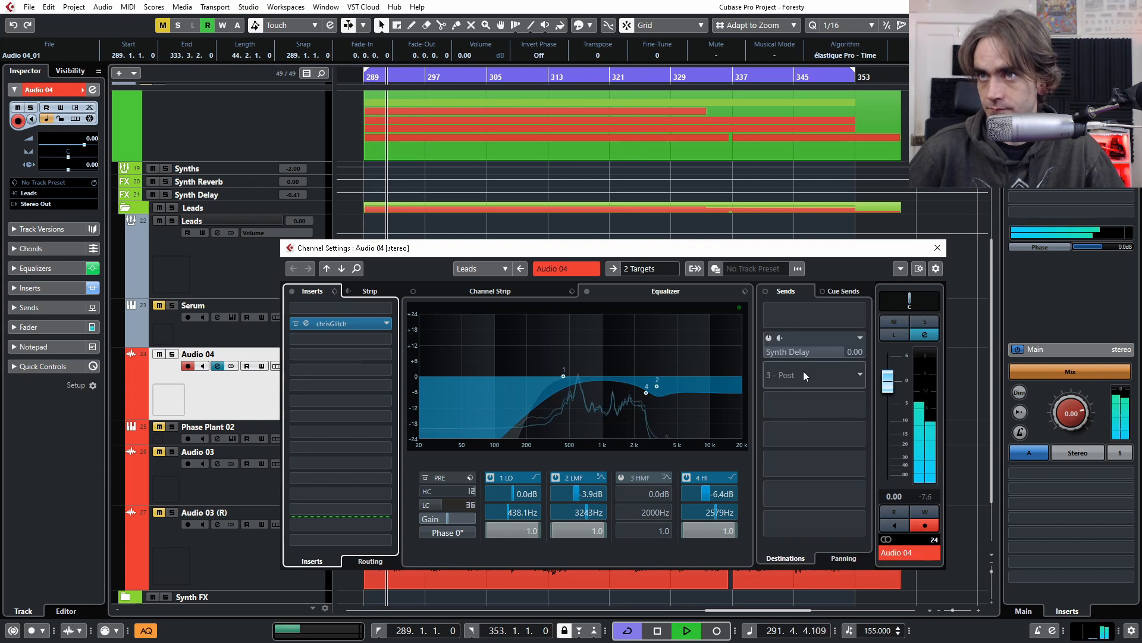
{"action": "left_click", "coordinate": [804, 371]}
{"action": "left_click", "coordinate": [812, 436]}
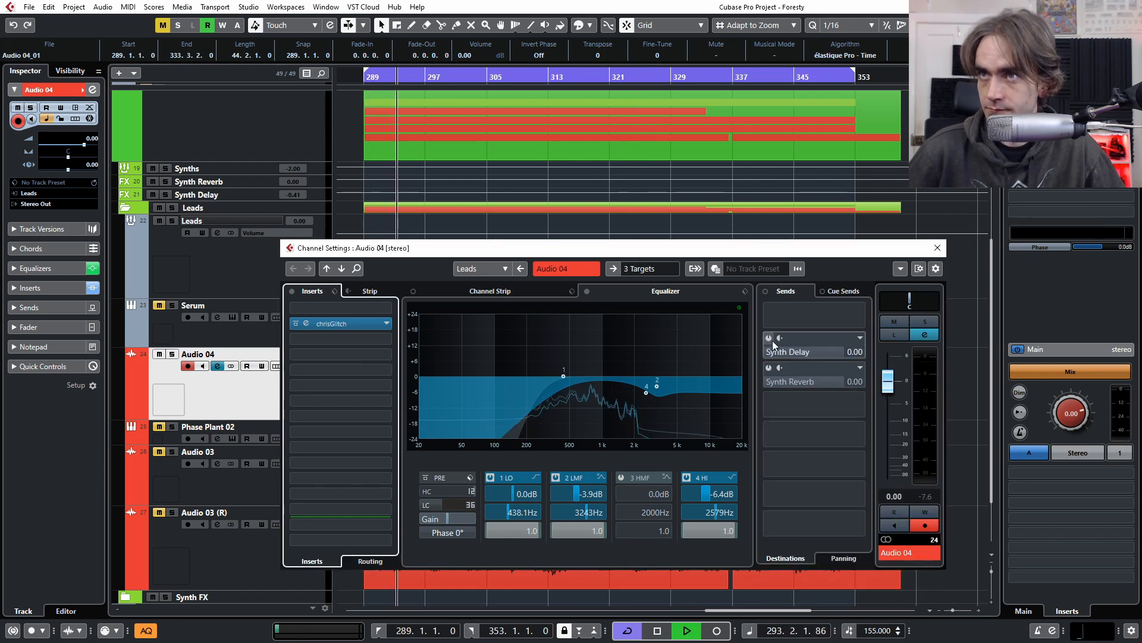
- Activate the sends at about -4.60 dB for Synth Delay and -7.32 dB for Synth Reverb, and lower Audio 04's volume to -2.27 dB
{"action": "key", "text": "space"}
{"action": "key", "text": "space"}
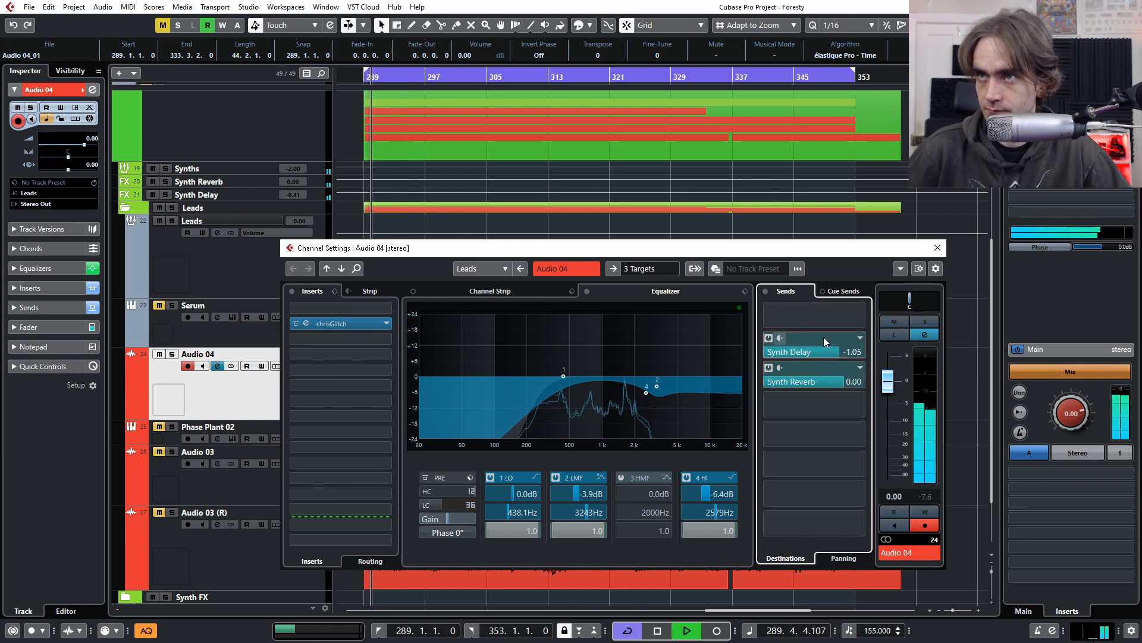
{"action": "mouse_move", "coordinate": [824, 370]}
{"action": "left_mouse_down"}
{"action": "mouse_move", "coordinate": [823, 359]}
{"action": "mouse_move", "coordinate": [830, 378]}
{"action": "left_mouse_up"}
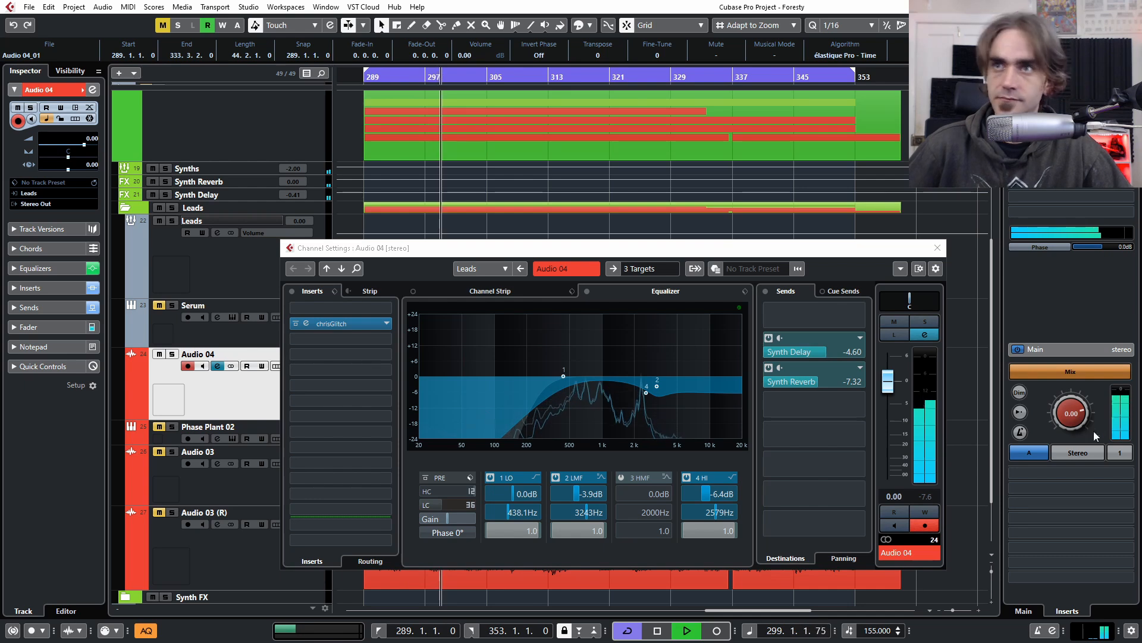
{"action": "left_click_drag", "start_coordinate": [892, 377], "coordinate": [894, 388]}
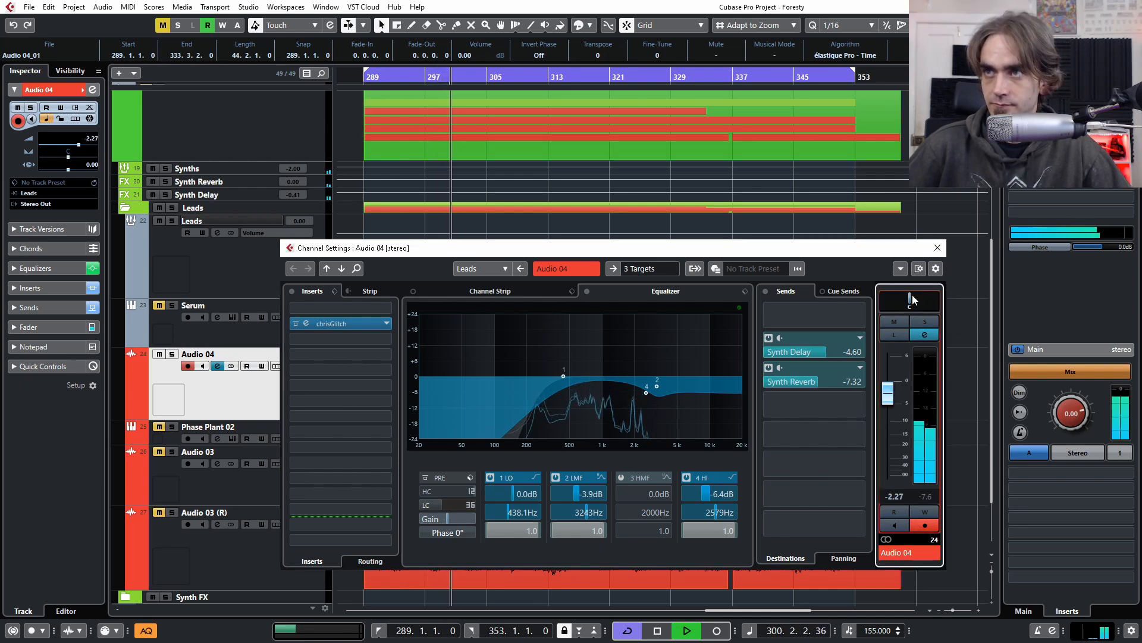
{"action": "left_click", "coordinate": [938, 248]}
- Unmute Phase Plant 02, trim the Audio 04 recording to end at bar 317, and repeat it twice back to back
{"action": "left_click", "coordinate": [657, 411]}
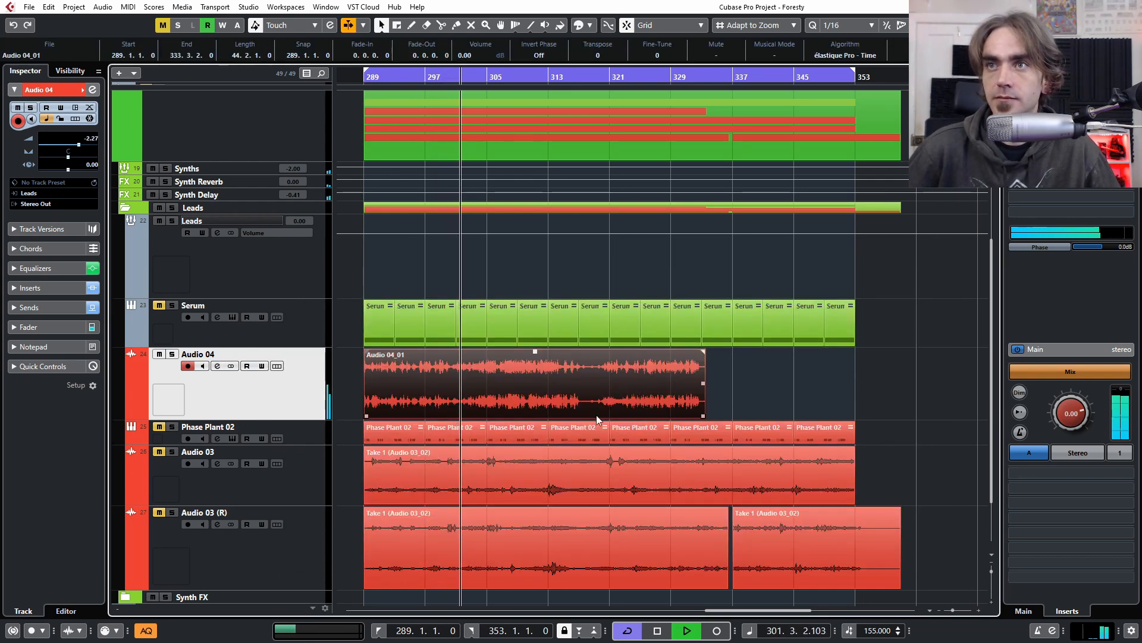
{"action": "left_click", "coordinate": [160, 427]}
{"action": "left_click_drag", "start_coordinate": [705, 416], "coordinate": [678, 401]}
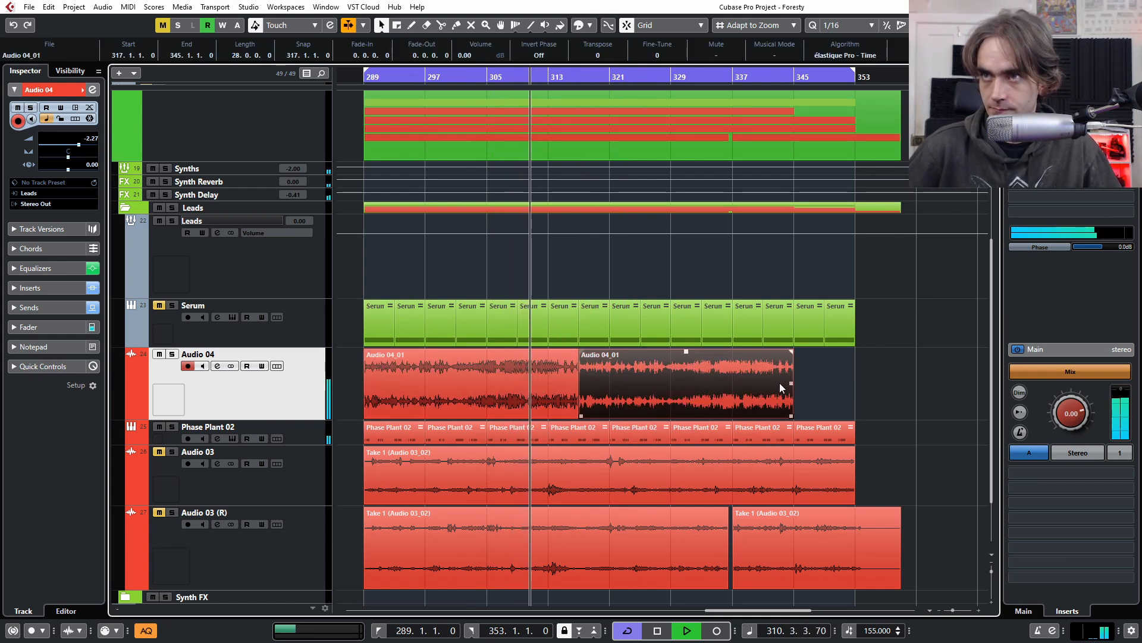
{"action": "left_click_drag", "start_coordinate": [791, 383], "coordinate": [845, 387]}
{"action": "scroll", "coordinate": [921, 430], "scroll_direction": "down", "scroll_amount": 2}
{"action": "left_click", "coordinate": [976, 464]}
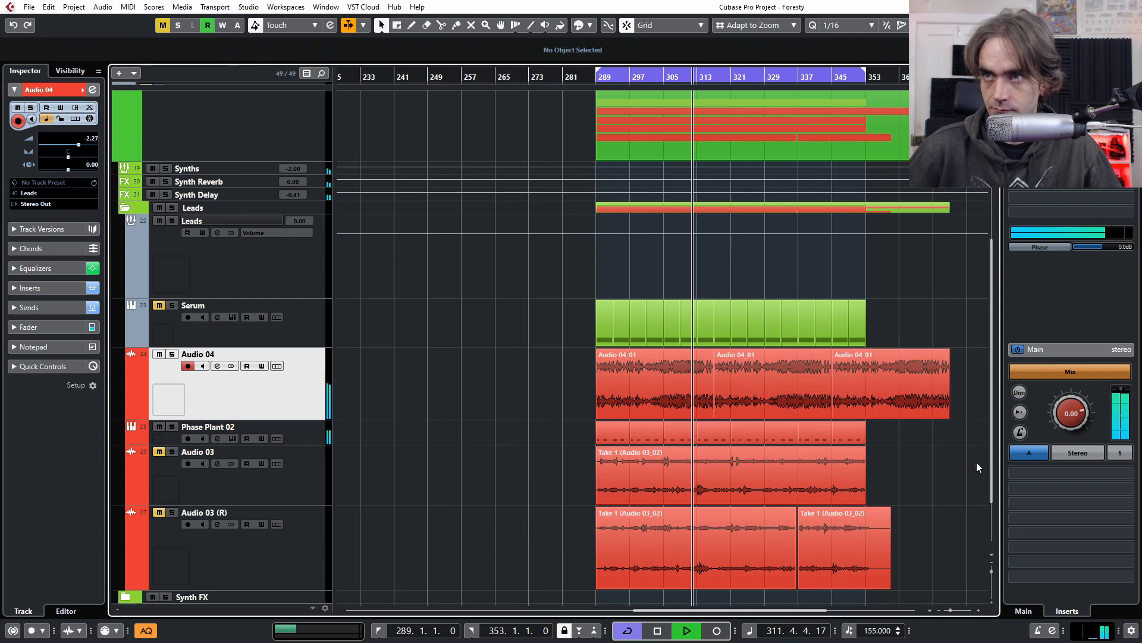
{"action": "scroll", "coordinate": [877, 429], "scroll_direction": "right", "scroll_amount": 2}
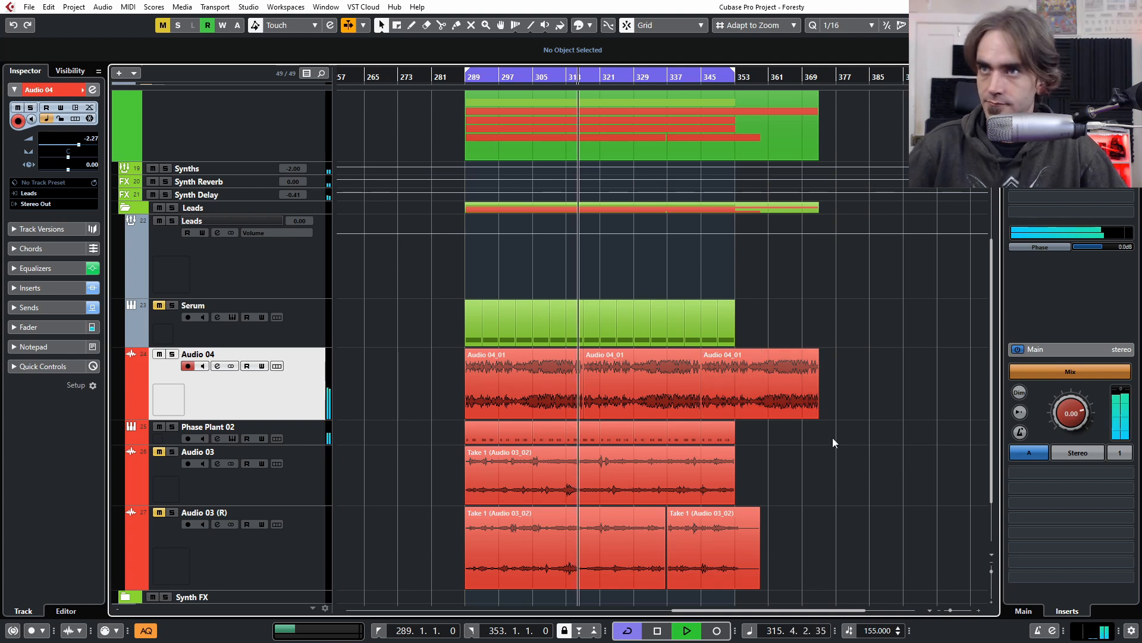
- Shorten the last Audio 04 copy to end at bar 354
{"action": "left_click", "coordinate": [784, 395]}
{"action": "left_click_drag", "start_coordinate": [815, 418], "coordinate": [732, 427]}
{"action": "scroll", "coordinate": [717, 443], "scroll_direction": "up", "scroll_amount": 2}
{"action": "scroll", "coordinate": [723, 422], "scroll_direction": "left", "scroll_amount": 4}
{"action": "scroll", "coordinate": [630, 401], "scroll_direction": "right", "scroll_amount": 3}
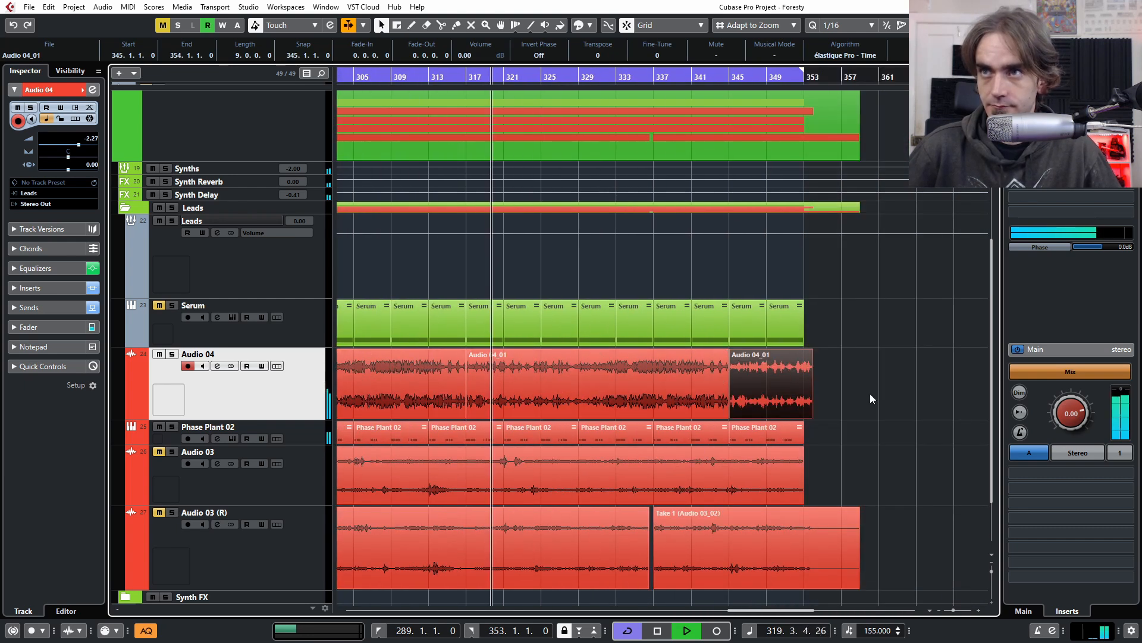
{"action": "left_click", "coordinate": [891, 402]}
{"action": "scroll", "coordinate": [839, 365], "scroll_direction": "left", "scroll_amount": 5}
{"action": "scroll", "coordinate": [843, 358], "scroll_direction": "right", "scroll_amount": 3}
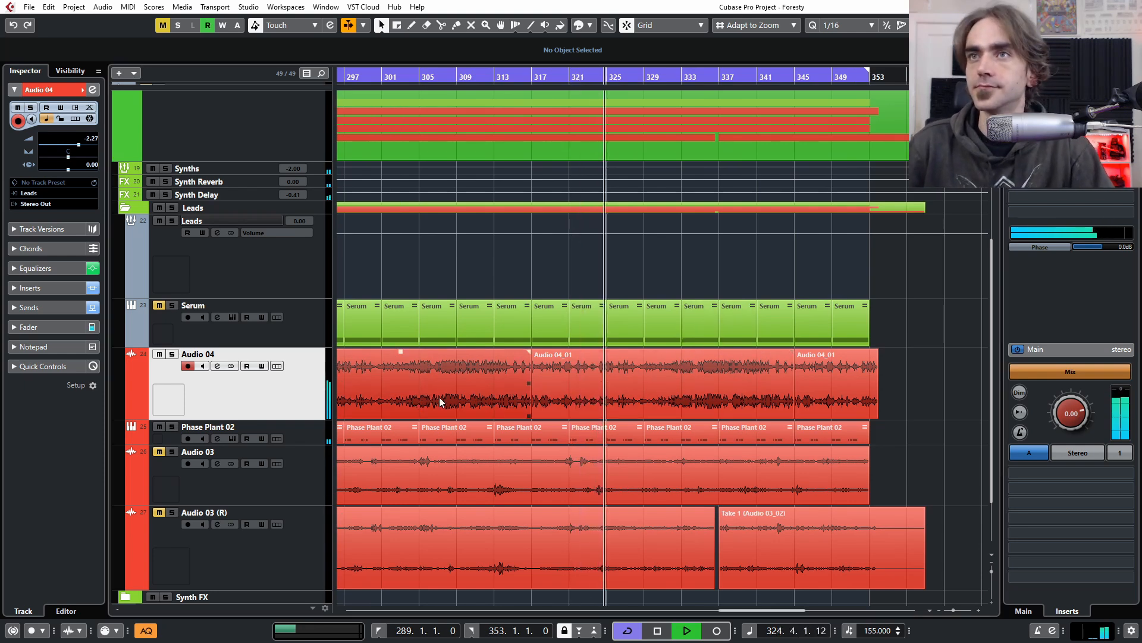
- Audition the Audio 03 (R) track against the new lead by switching its mute off and on again
{"action": "scroll", "coordinate": [711, 348], "scroll_direction": "down", "scroll_amount": 3}
{"action": "left_click", "coordinate": [529, 524]}
{"action": "scroll", "coordinate": [523, 524], "scroll_direction": "down", "scroll_amount": 1}
{"action": "left_click", "coordinate": [161, 440]}
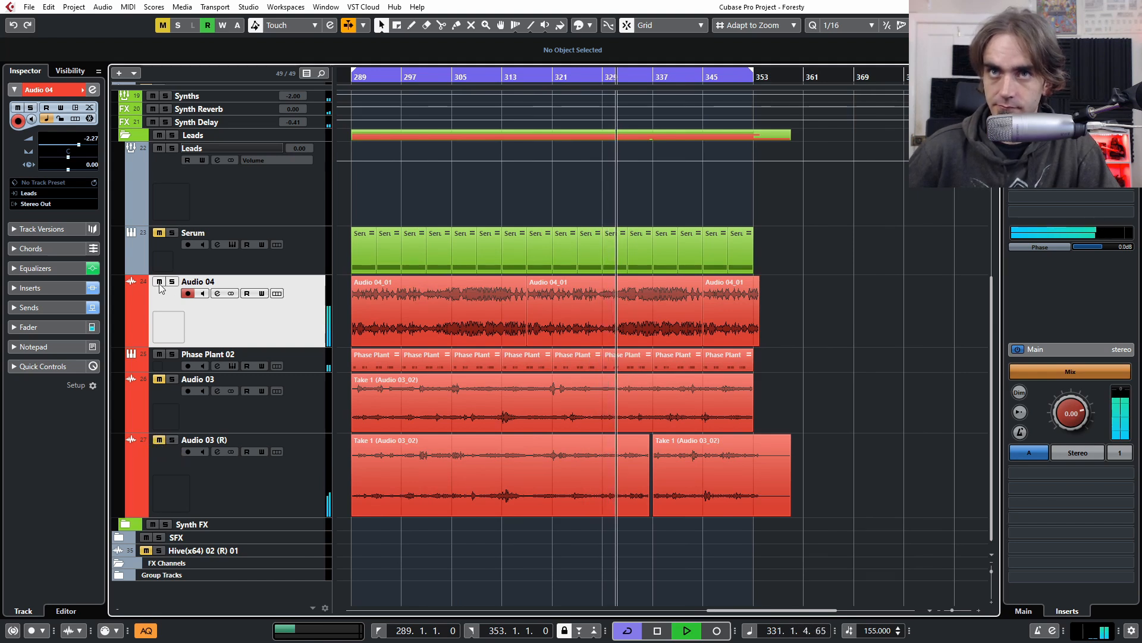
{"action": "left_click", "coordinate": [159, 440]}
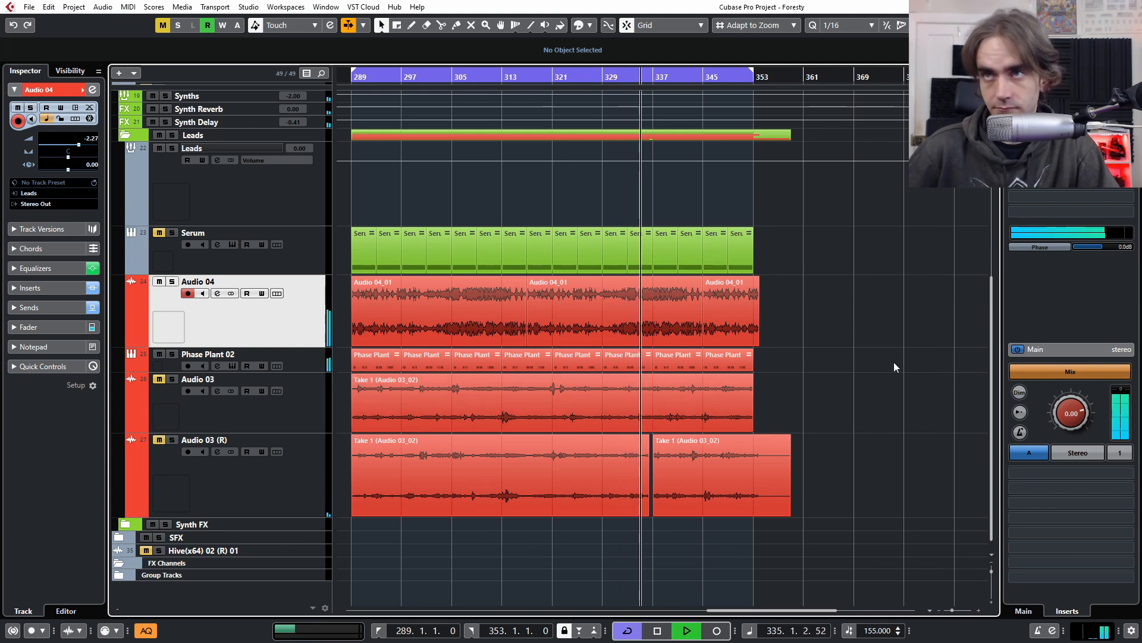
- Trim the ends of the final Audio 04 and Phase Plant 02 clips to bar 352
{"action": "scroll", "coordinate": [768, 327], "scroll_direction": "up", "scroll_amount": 4}
{"action": "scroll", "coordinate": [774, 336], "scroll_direction": "down", "scroll_amount": 4}
{"action": "scroll", "coordinate": [764, 332], "scroll_direction": "up", "scroll_amount": 4}
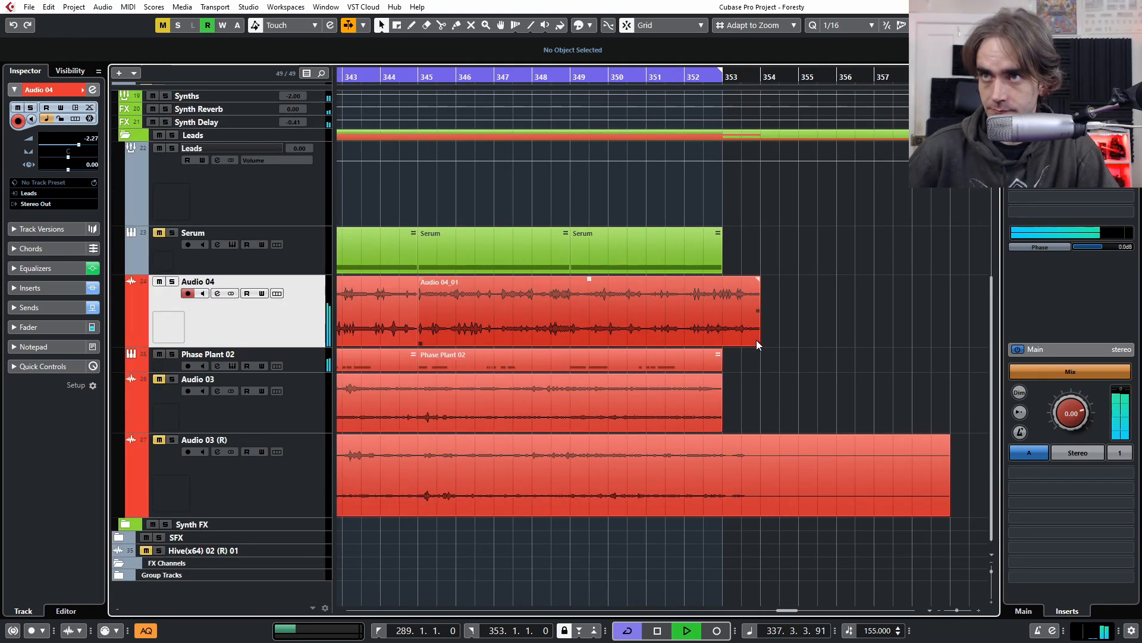
{"action": "left_click_drag", "start_coordinate": [757, 343], "coordinate": [685, 357]}
{"action": "scroll", "coordinate": [689, 352], "scroll_direction": "up", "scroll_amount": 4}
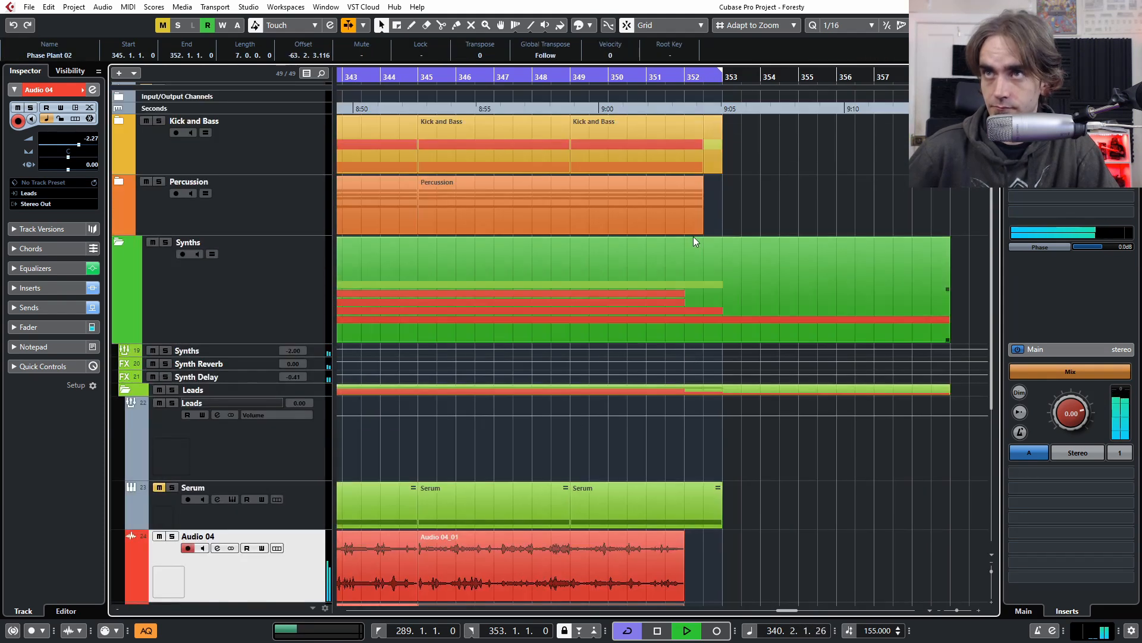
- Shorten the final Percussion and Kick and Bass folder parts to end at bar 352
{"action": "left_click", "coordinate": [701, 228]}
{"action": "left_click_drag", "start_coordinate": [702, 231], "coordinate": [686, 232]}
{"action": "left_click", "coordinate": [700, 170]}
{"action": "left_click_drag", "start_coordinate": [702, 176], "coordinate": [687, 197]}
{"action": "scroll", "coordinate": [708, 250], "scroll_direction": "down", "scroll_amount": 2, "text": "ctrl"}
{"action": "scroll", "coordinate": [743, 328], "scroll_direction": "down", "scroll_amount": 4}
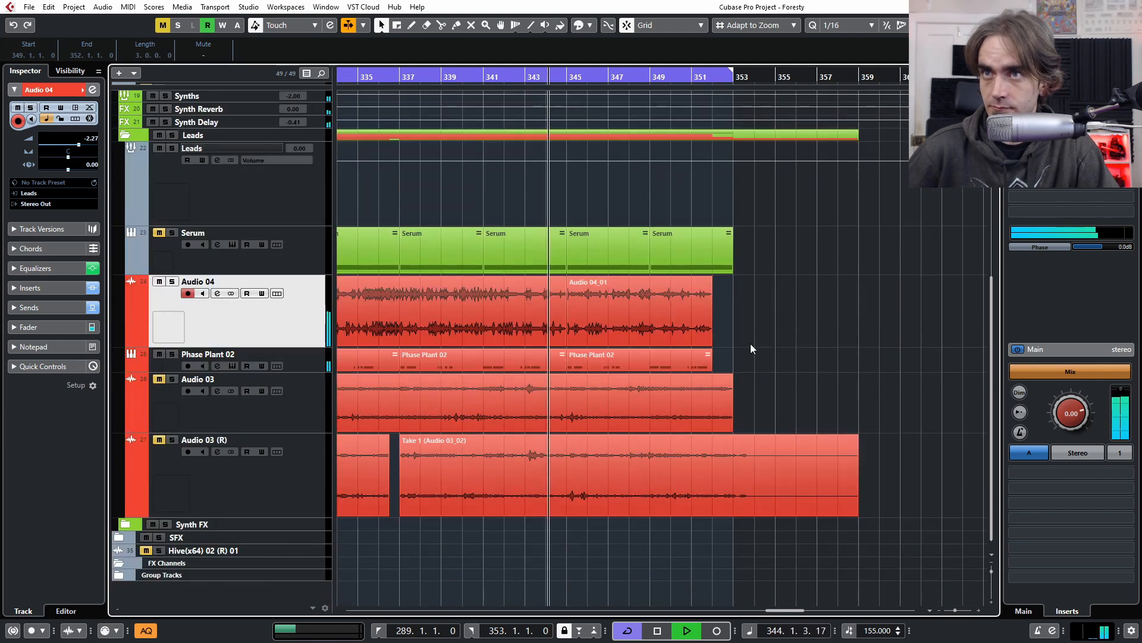
{"action": "scroll", "coordinate": [753, 329], "scroll_direction": "down", "scroll_amount": 3, "text": "ctrl"}
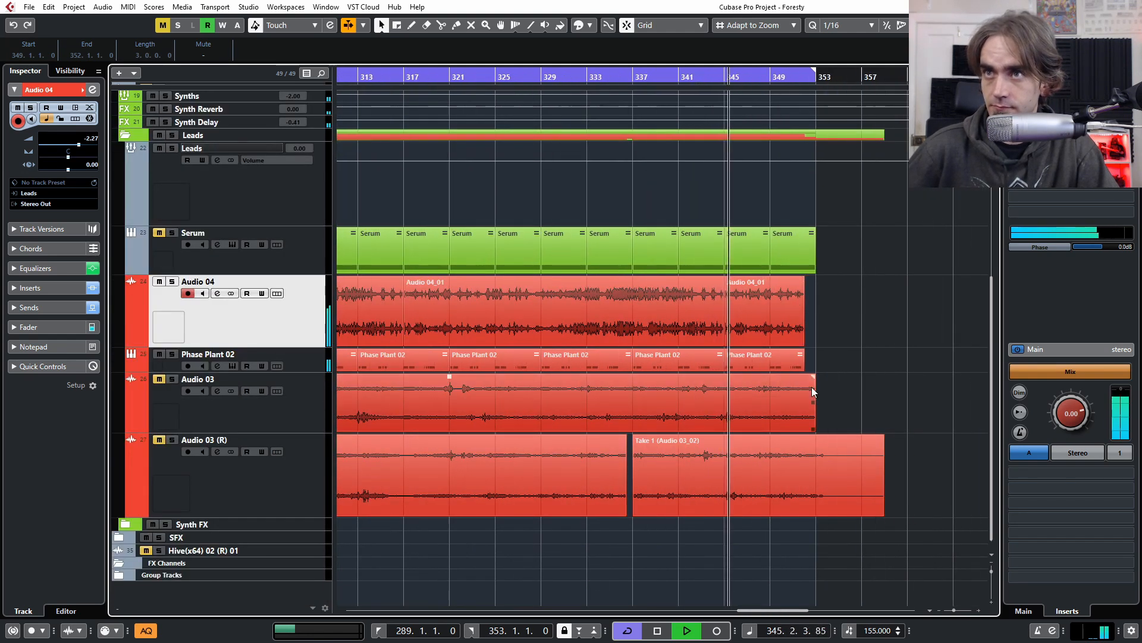
{"action": "scroll", "coordinate": [852, 351], "scroll_direction": "down", "scroll_amount": 1, "text": "ctrl"}
{"action": "scroll", "coordinate": [851, 356], "scroll_direction": "left", "scroll_amount": 4}
{"action": "scroll", "coordinate": [846, 364], "scroll_direction": "down", "scroll_amount": 2, "text": "ctrl"}
{"action": "scroll", "coordinate": [875, 372], "scroll_direction": "left", "scroll_amount": 4}
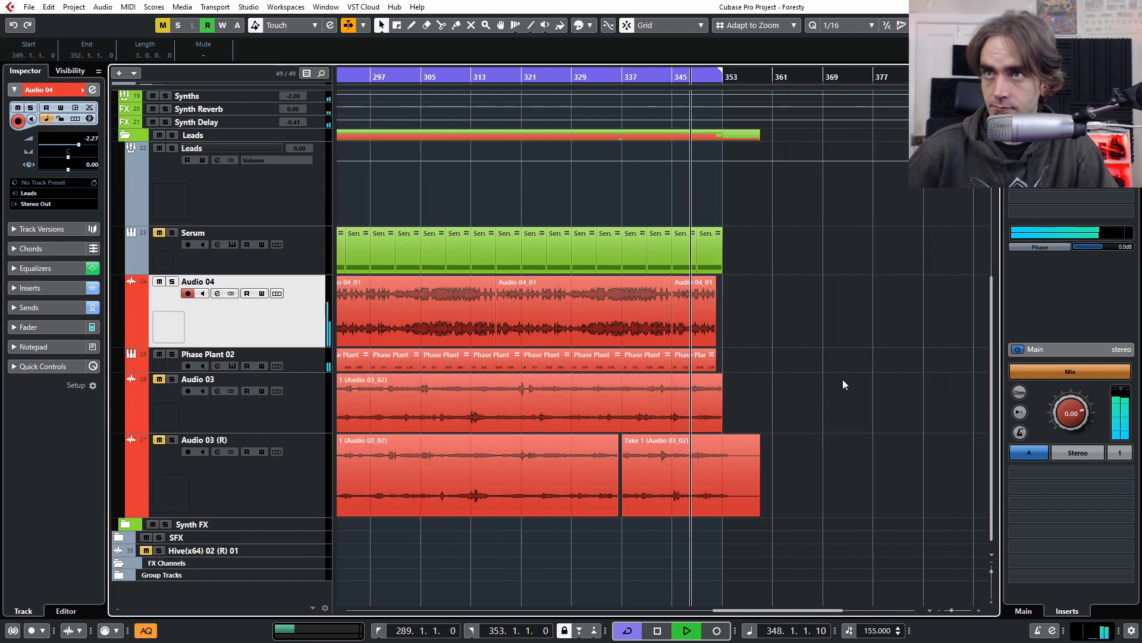
{"action": "scroll", "coordinate": [769, 393], "scroll_direction": "up", "scroll_amount": 5, "text": "ctrl"}
{"action": "scroll", "coordinate": [723, 407], "scroll_direction": "up", "scroll_amount": 2, "text": "ctrl"}
{"action": "scroll", "coordinate": [828, 384], "scroll_direction": "down", "scroll_amount": 4, "text": "ctrl"}
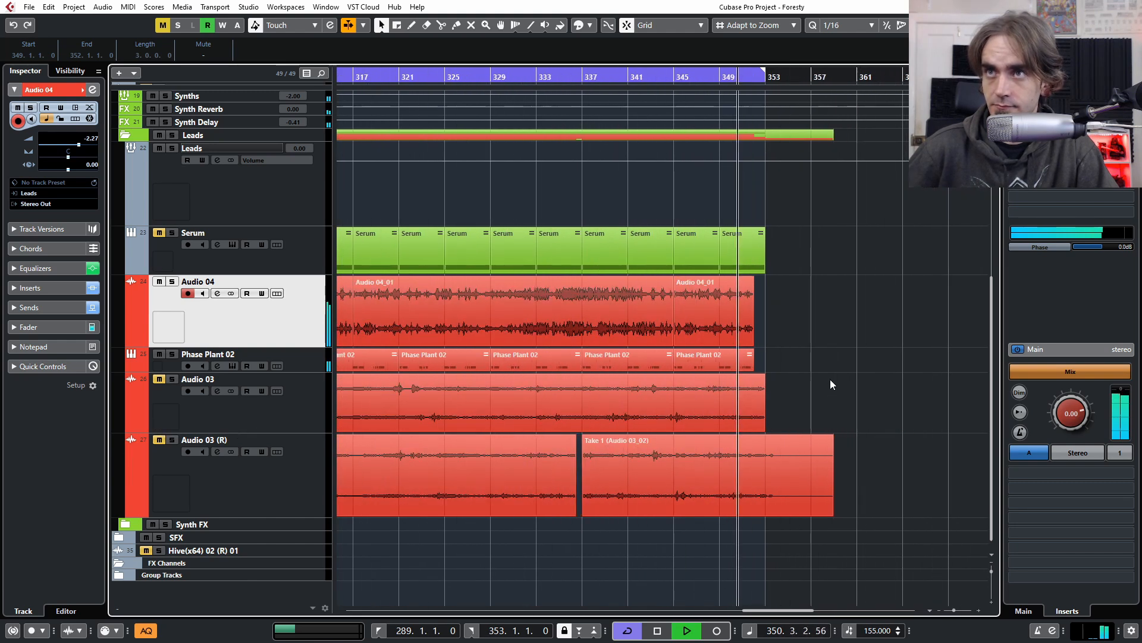
- Collapse the Synths folder track in the arrangement
{"action": "scroll", "coordinate": [831, 387], "scroll_direction": "down", "scroll_amount": 3, "text": "ctrl"}
{"action": "scroll", "coordinate": [833, 385], "scroll_direction": "right", "scroll_amount": 2}
{"action": "scroll", "coordinate": [806, 397], "scroll_direction": "up", "scroll_amount": 4}
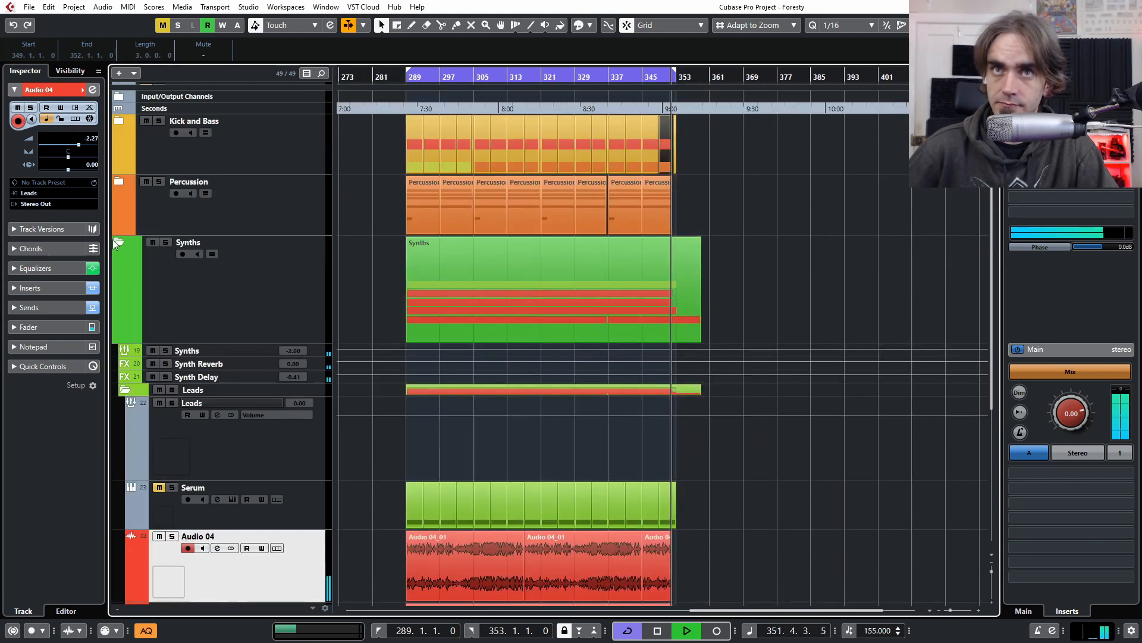
{"action": "left_click", "coordinate": [124, 242]}
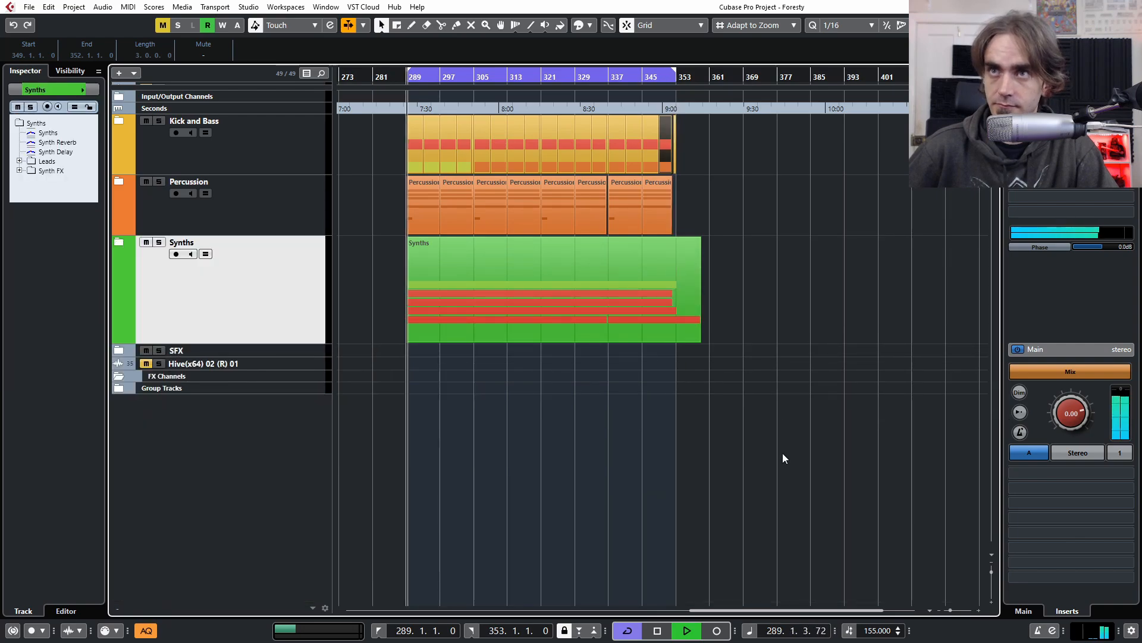